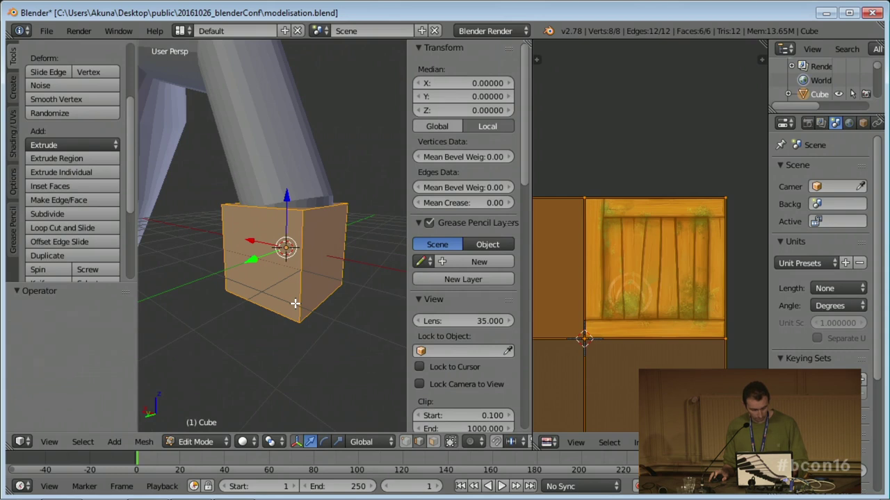
- Leave edit mode and delete the bent cylinder
scroll(306, 279, down, 2)
key(Tab)
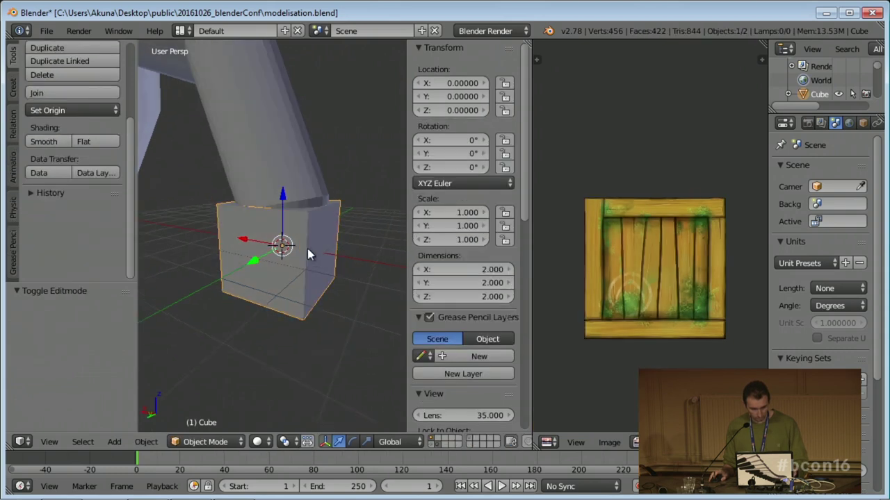
scroll(307, 247, down, 2)
right_click(265, 170)
key(x)
click(268, 173)
- Show the cube textured and unwrap it with Cube Projection at size 1.000
right_click(283, 239)
key(Tab)
key(Tab)
key(alt+z)
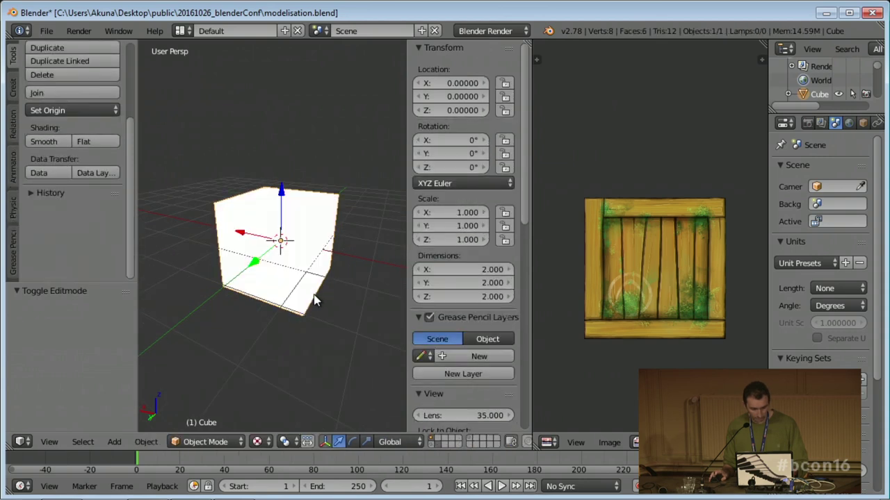
key(Tab)
key(u)
click(307, 252)
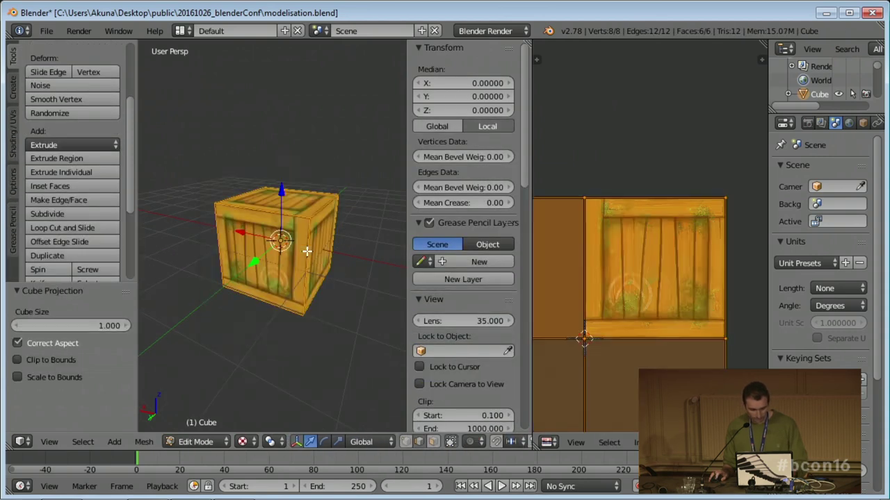
scroll(314, 296, up, 5)
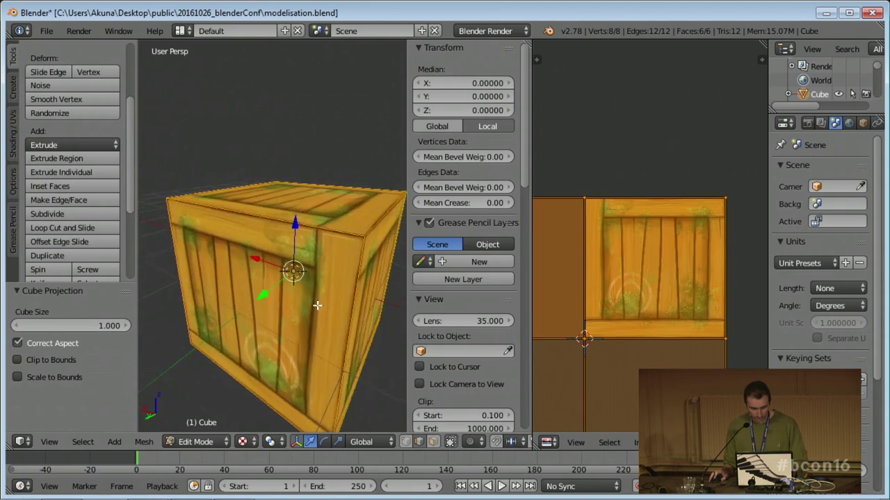
drag(531, 259, 617, 257)
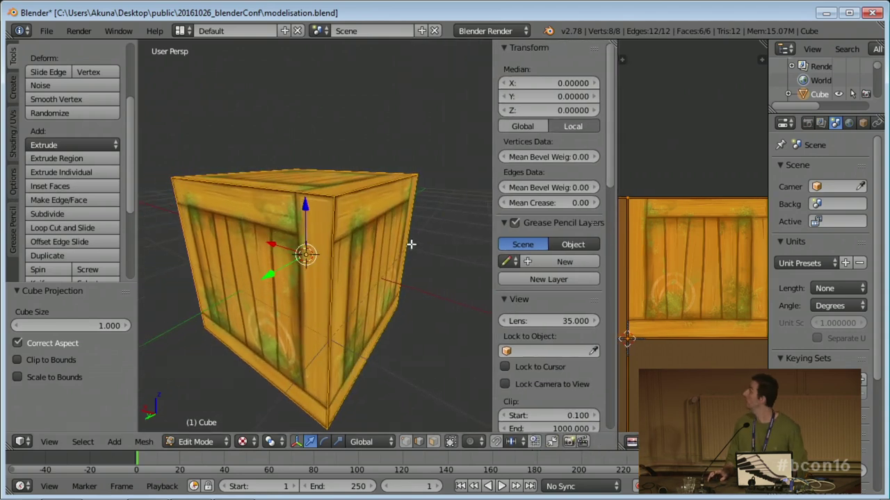
middle_drag(411, 244, 335, 208)
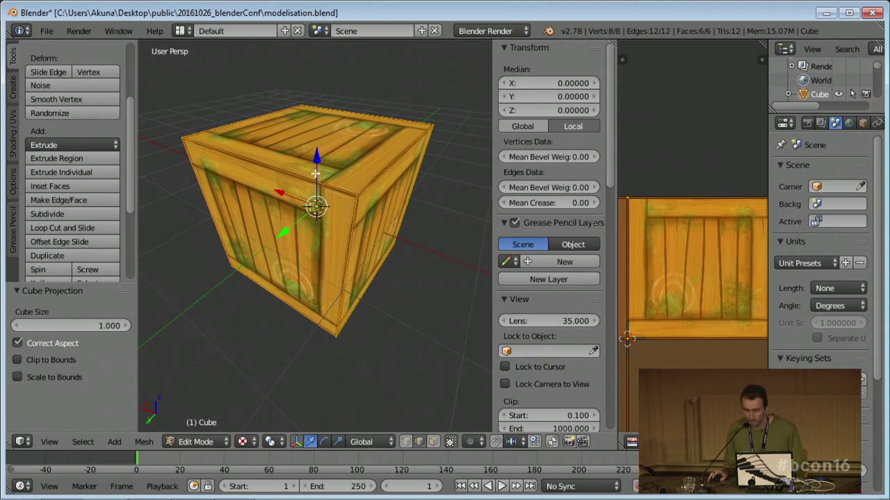
- Hide the N panel and give the 3D view more room than the UV editor
key(t)
key(n)
middle_drag(358, 201, 487, 298)
scroll(343, 268, up, 2)
key(t)
drag(617, 183, 564, 184)
middle_drag(486, 292, 392, 302)
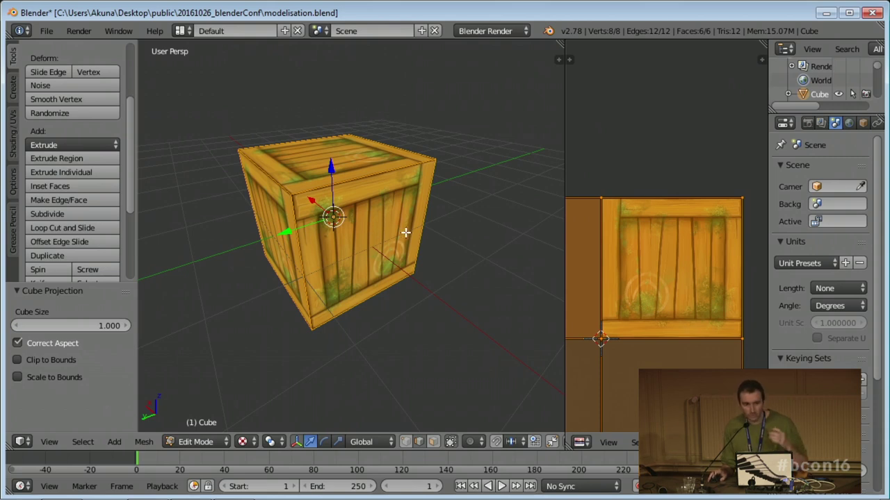
- Cut an edge loop around the crate's middle with Ctrl+R
middle_drag(405, 232, 376, 241)
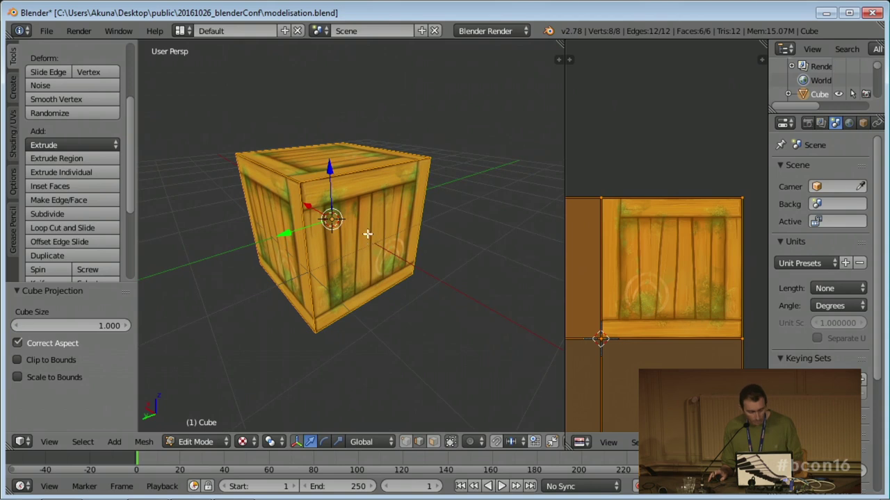
key(ctrl+r)
click(414, 222)
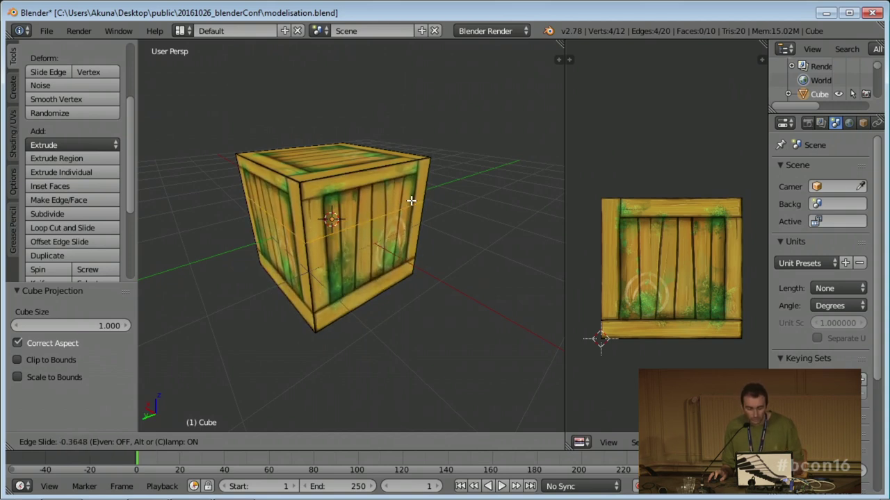
- Place the loop, scale it to 0.910, then undo the scaling
click(408, 199)
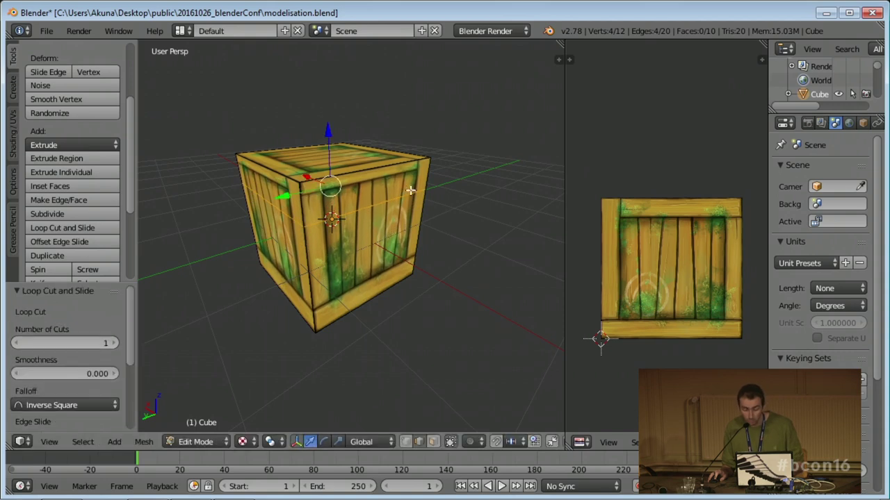
key(s)
click(433, 224)
middle_drag(417, 250, 375, 243)
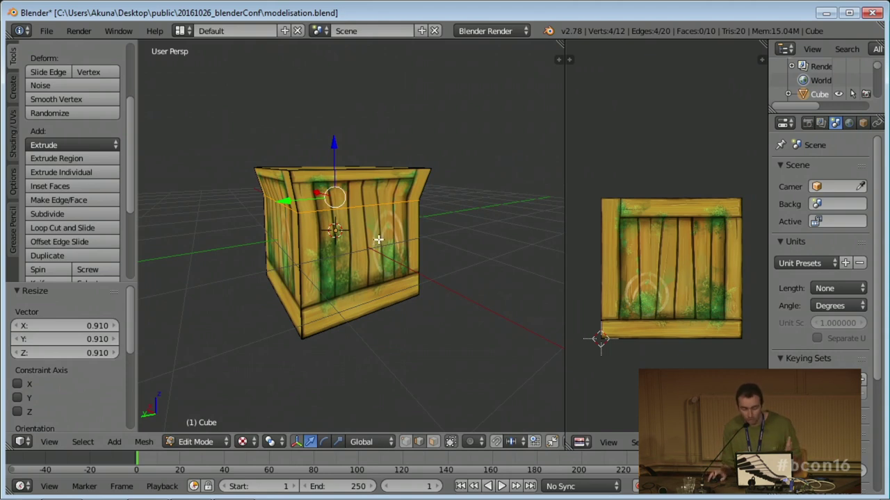
middle_drag(378, 240, 394, 244)
key(ctrl+z)
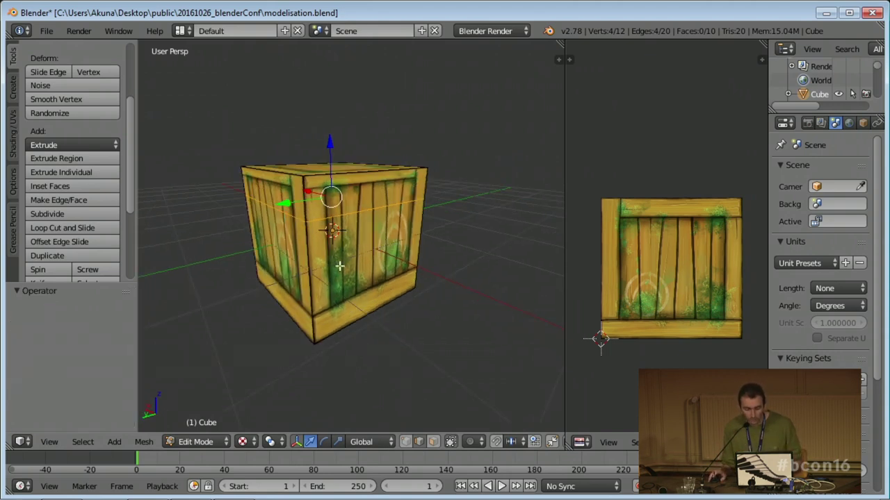
- Dissolve the edge loop from the crate
key(u)
key(Escape)
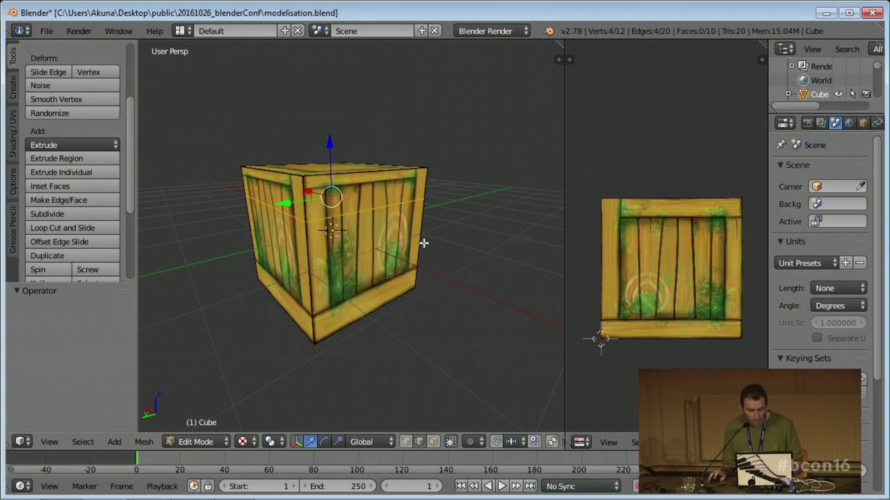
key(x)
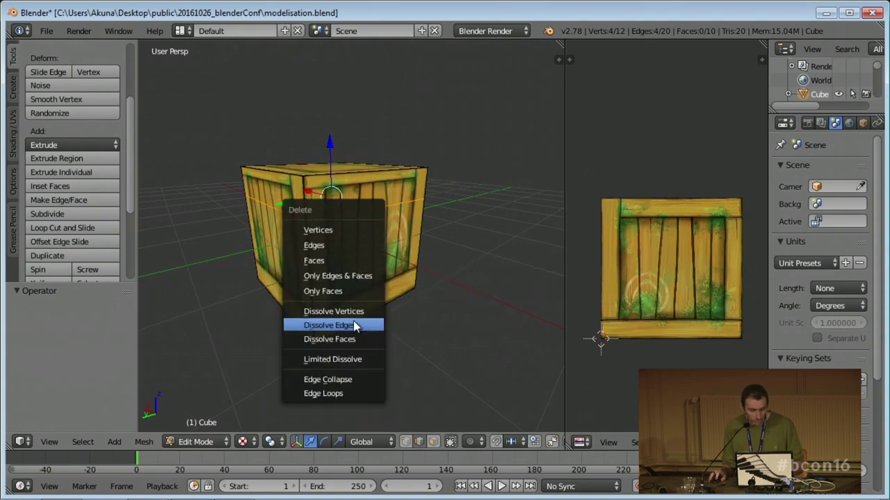
click(356, 324)
- Cut a new centred loop with Correct UVs enabled and test sliding it
key(ctrl+r)
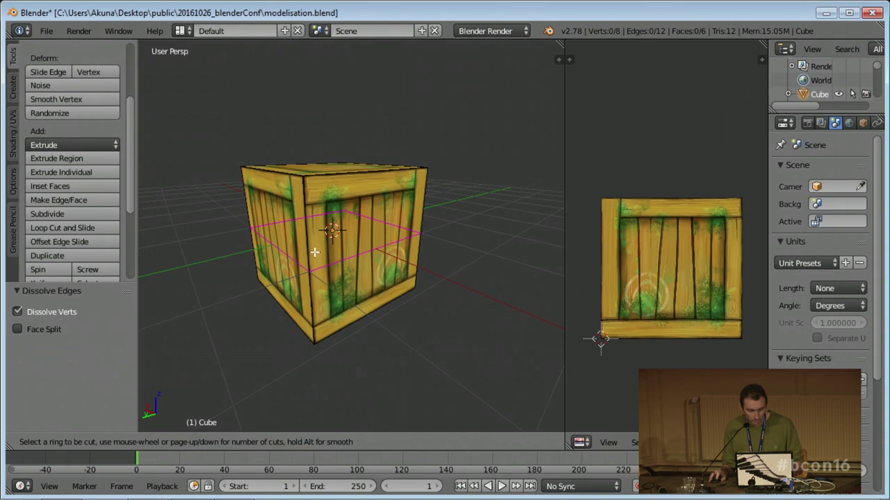
click(317, 251)
right_click(319, 237)
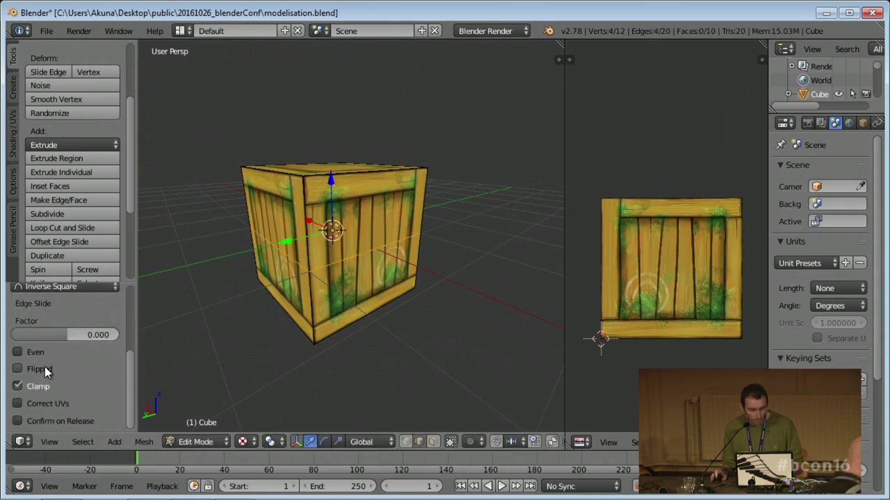
click(17, 404)
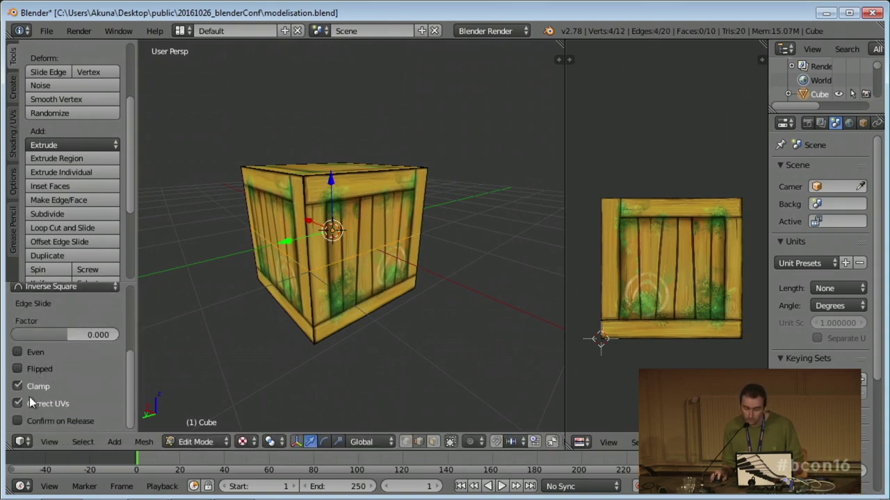
key(g)
key(g)
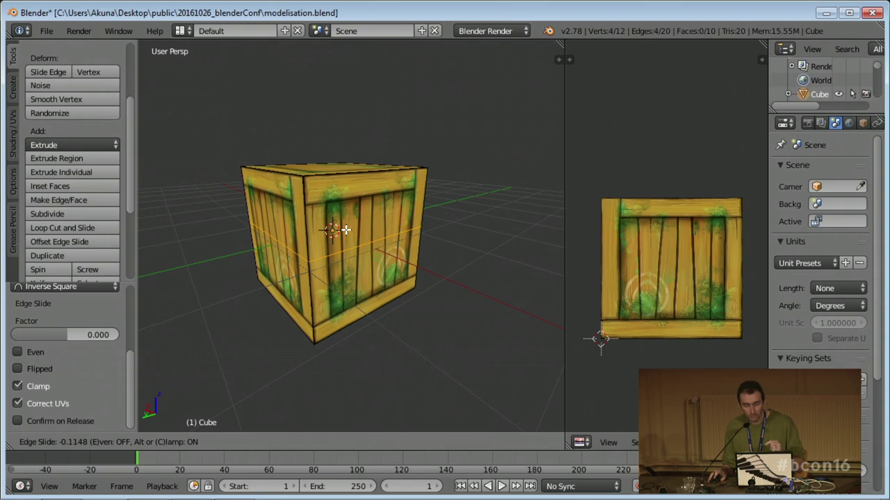
right_click(345, 239)
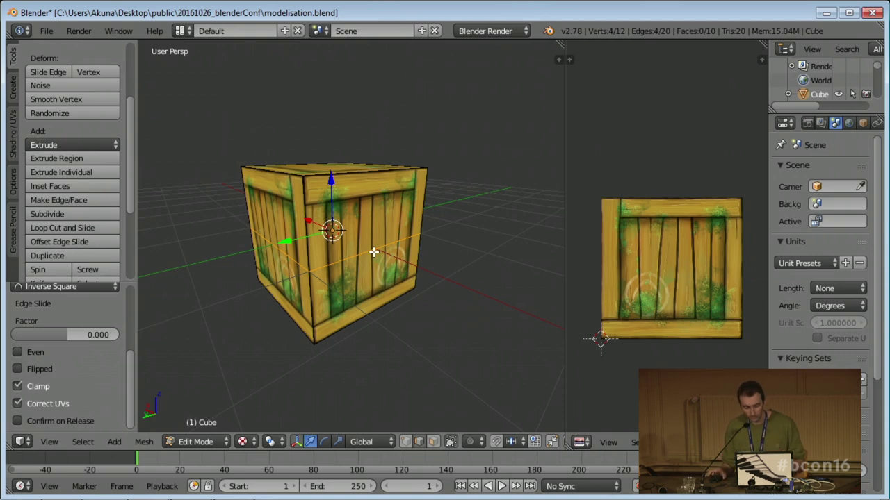
- Knife a triangle into the crate's front face from the top edge to the edge loop
middle_drag(411, 226, 362, 240)
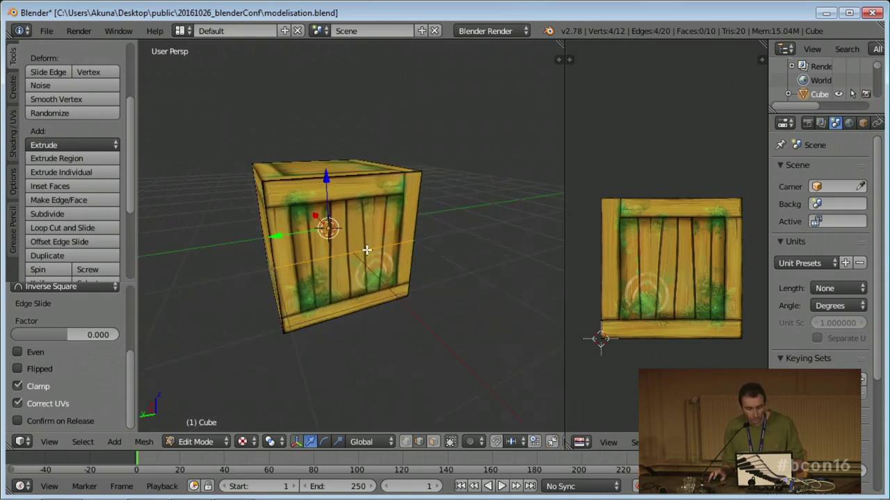
scroll(362, 236, up, 3)
key(k)
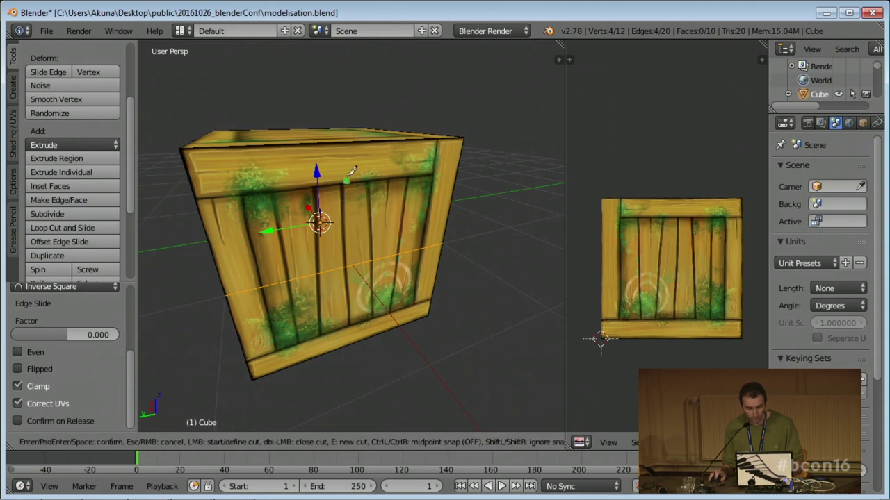
click(341, 143)
click(315, 274)
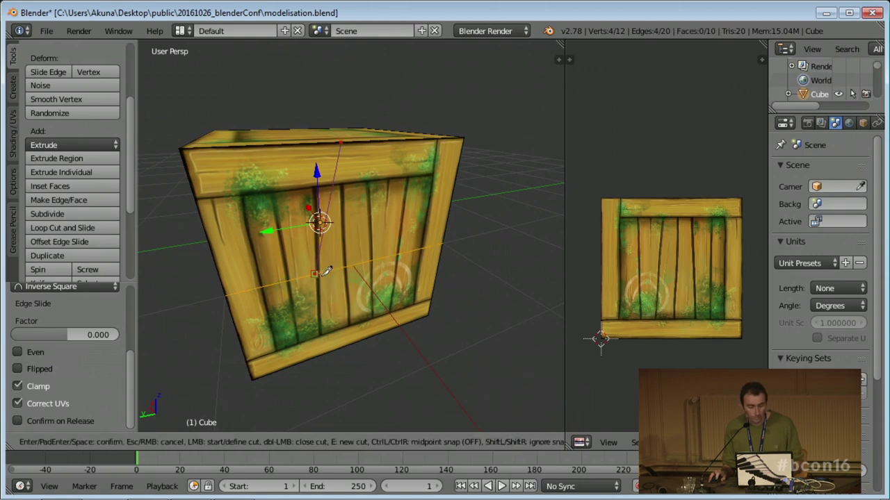
click(401, 253)
click(340, 143)
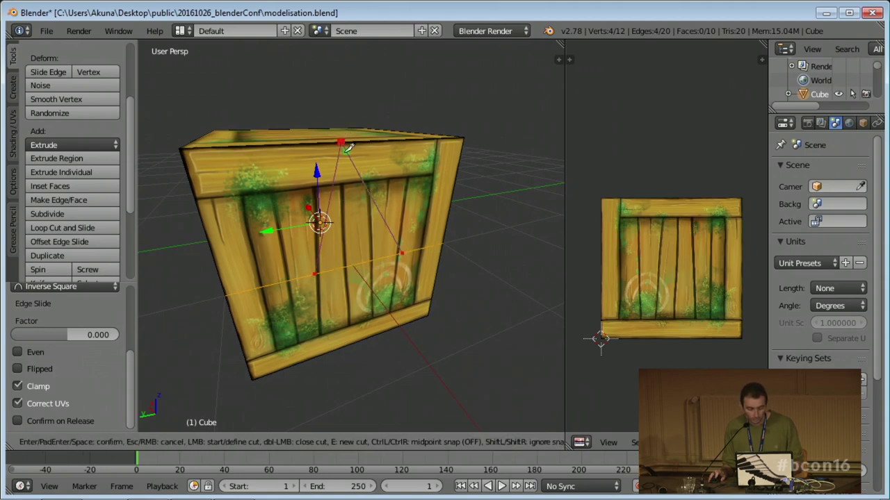
key(Return)
- Switch over to the '1 - Modeling' presentation slide
middle_drag(365, 222, 377, 215)
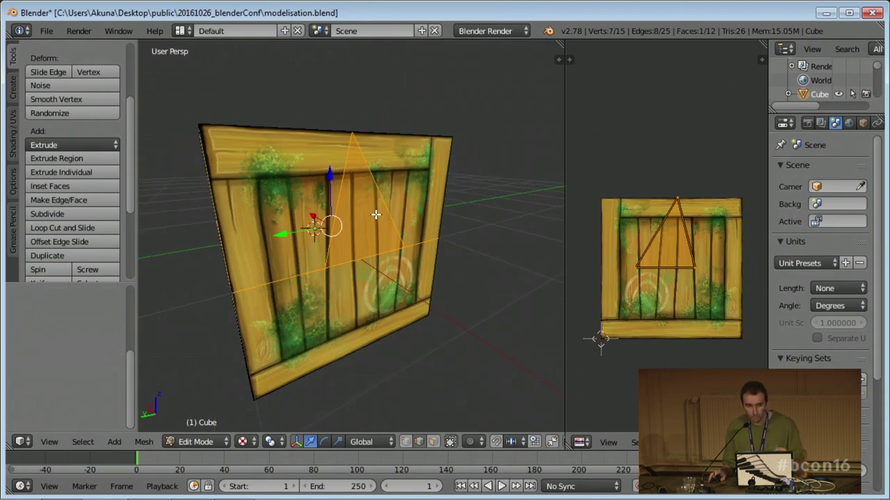
middle_drag(375, 217, 378, 236)
key(alt+Tab)
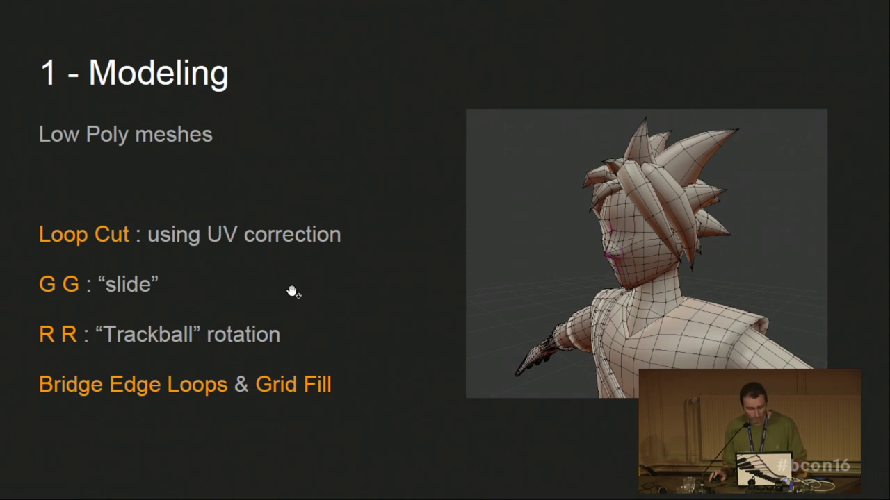
- In vertex select mode, slide a triangle vertex along its edge with Shift+V
key(alt+Tab)
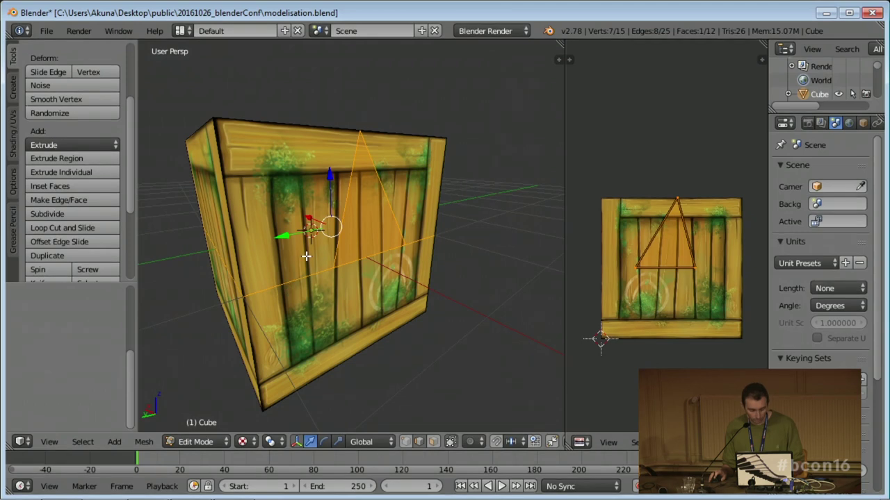
key(k)
key(Return)
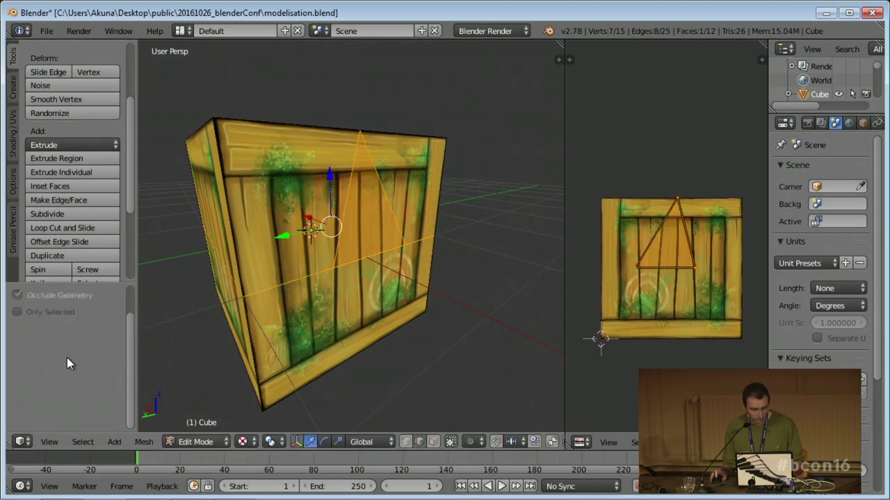
key(ctrl+Tab)
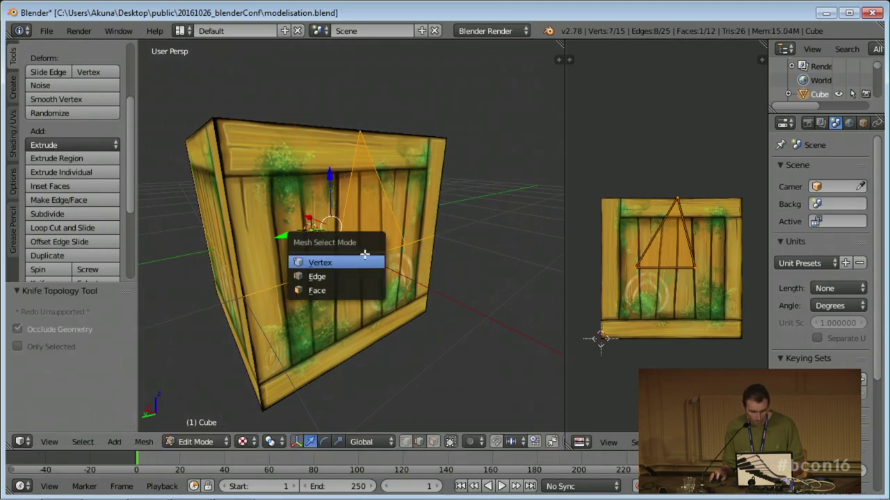
click(364, 258)
right_click(336, 266)
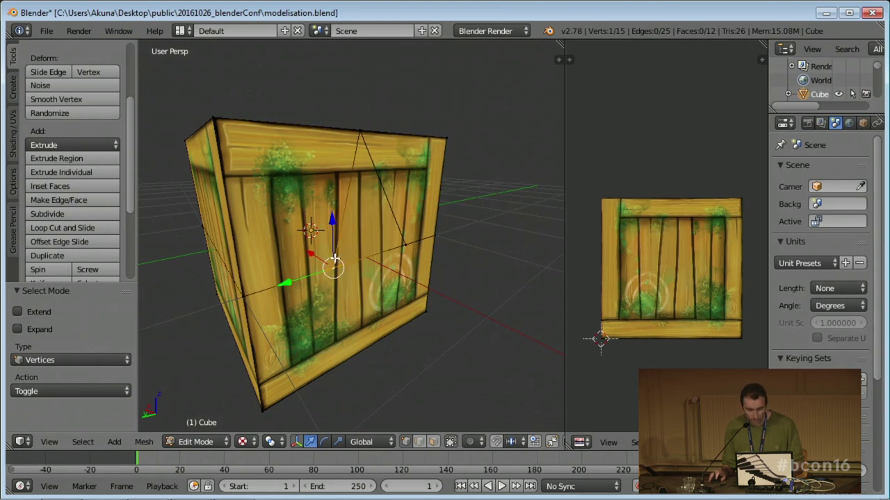
key(shift+v)
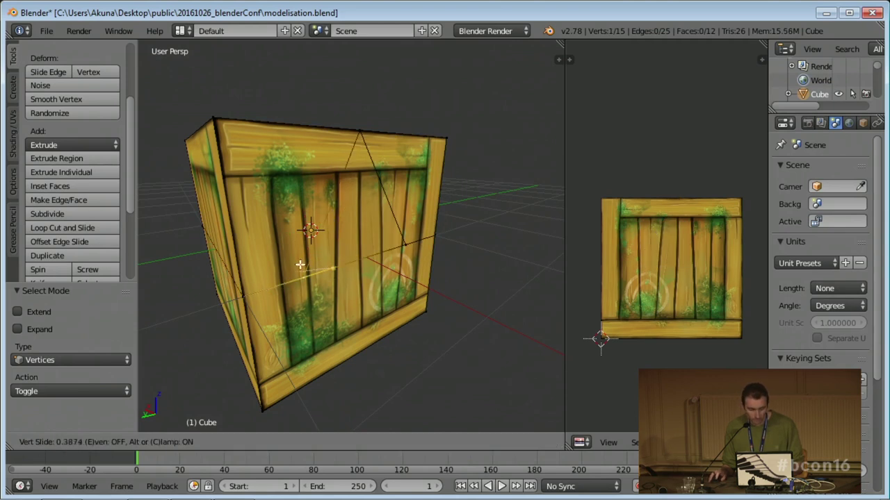
click(323, 265)
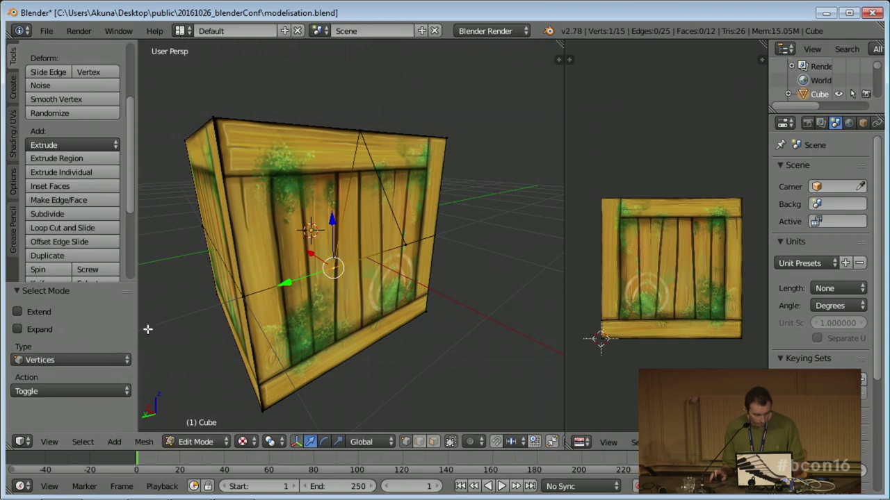
key(shift+v)
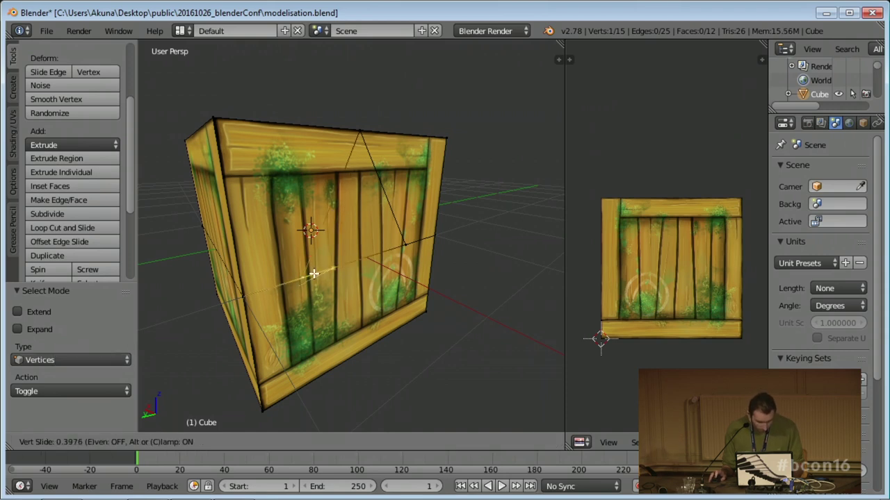
key(Escape)
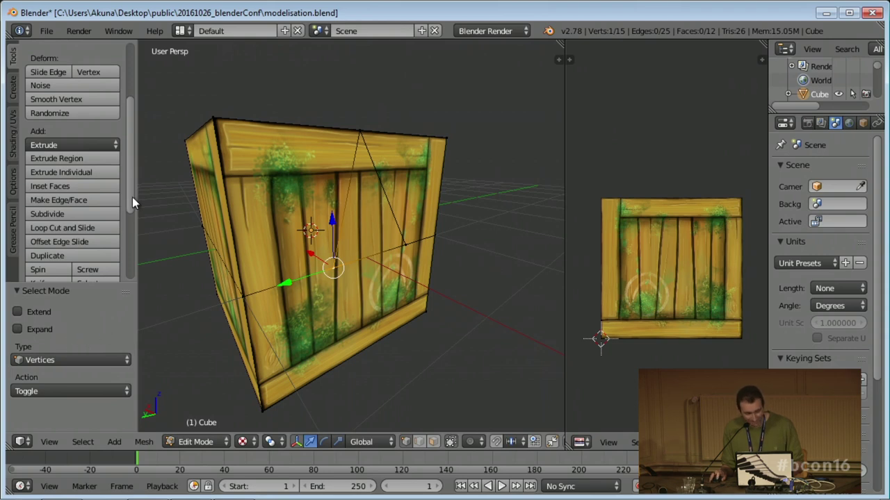
- Return the crate to Object Mode and bring up the '1 - Modeling' slide
scroll(132, 197, down, 2)
middle_drag(250, 297, 354, 283)
key(Tab)
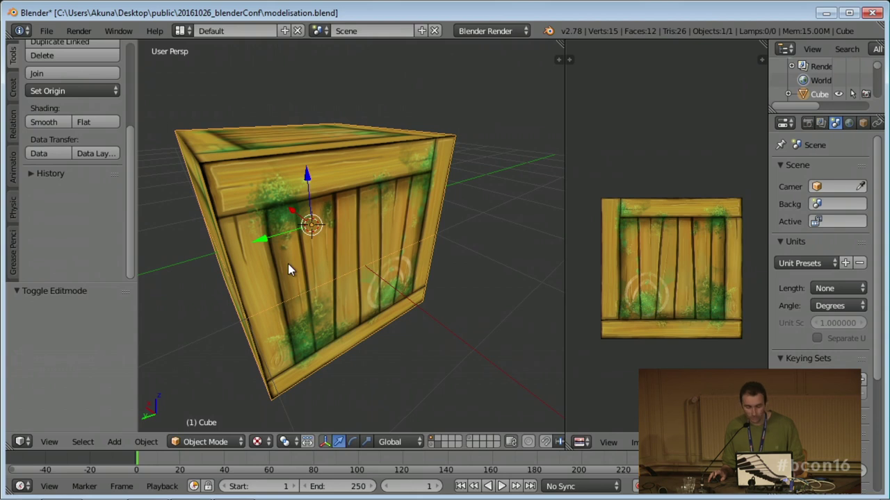
key(alt+Tab)
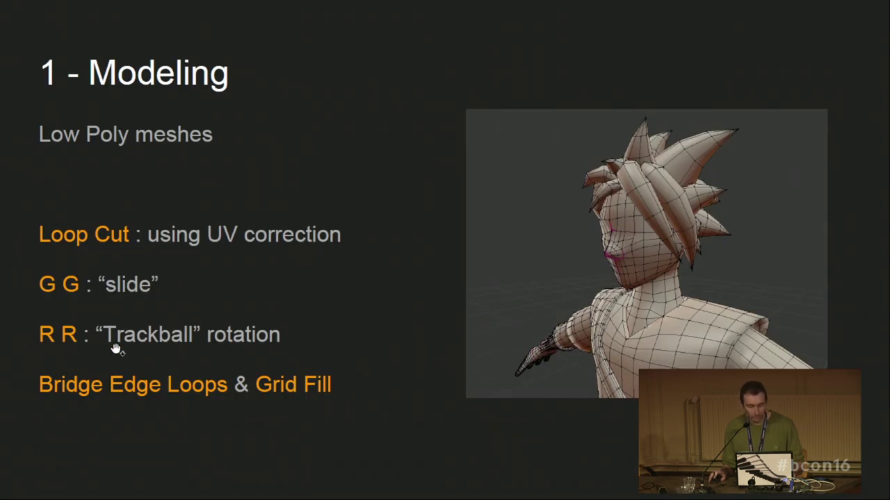
- Back in Blender, view the rocks with solid grey shading from a lower angle
key(alt+Tab)
scroll(368, 270, down, 2)
scroll(378, 215, down, 6)
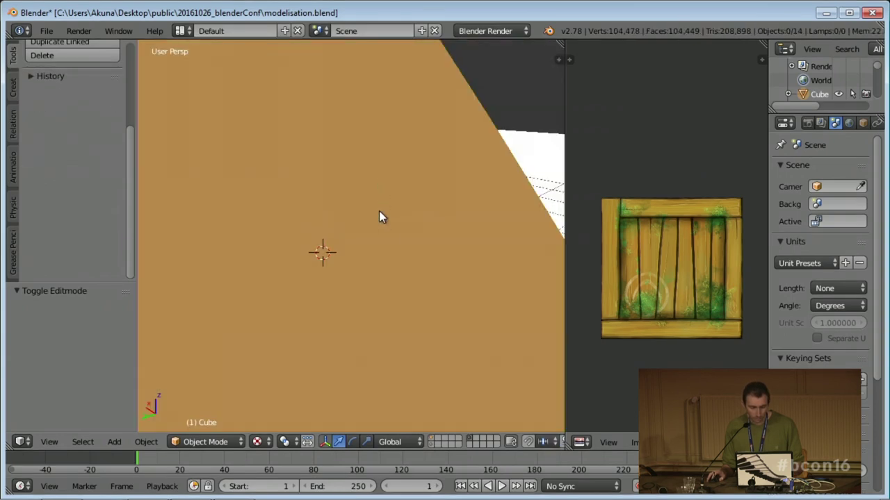
key(shift+z)
middle_drag(436, 283, 297, 289)
right_click(324, 252)
scroll(350, 275, up, 3)
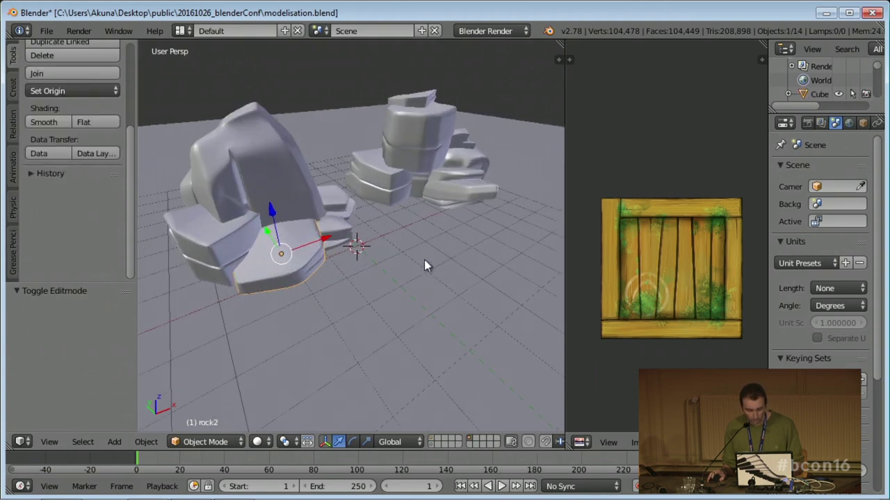
middle_drag(408, 263, 368, 228)
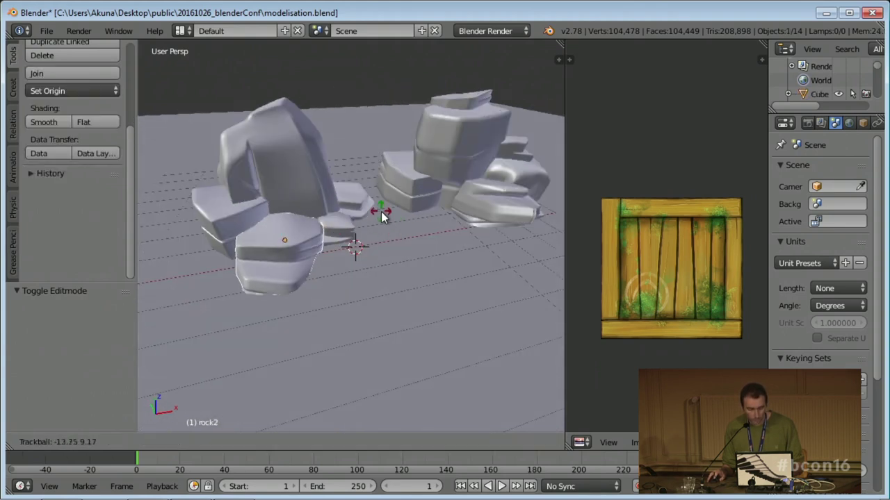
middle_drag(433, 263, 381, 271)
- Tilt rock1.002 to a new angle with an R R trackball rotation
right_click(431, 246)
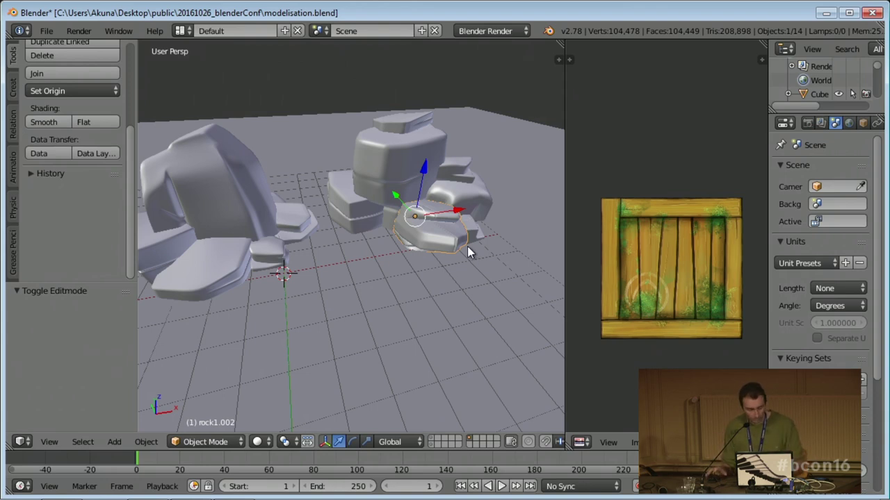
key(r)
key(r)
click(459, 215)
key(g)
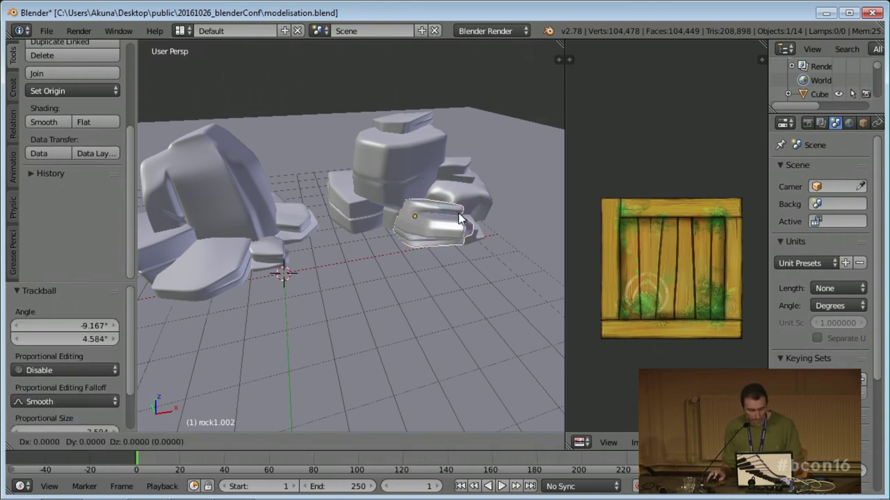
key(shift+z)
key(x)
click(406, 229)
middle_drag(483, 273, 433, 276)
key(r)
key(r)
click(428, 270)
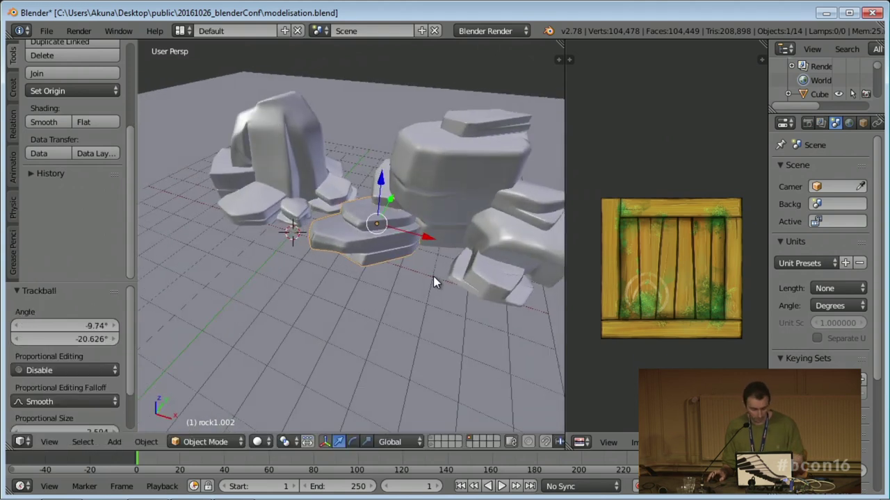
middle_drag(377, 285, 391, 276)
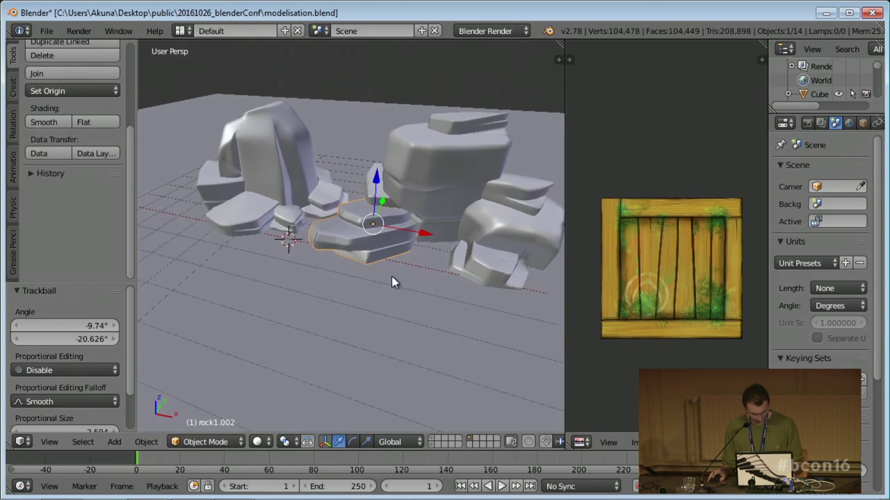
- Show the first layer and select its lone cube
key(alt+Tab)
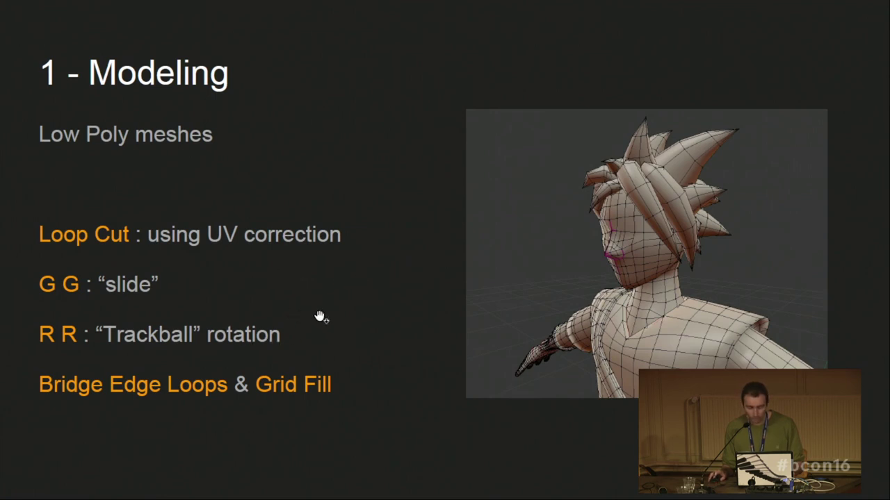
key(alt+Tab)
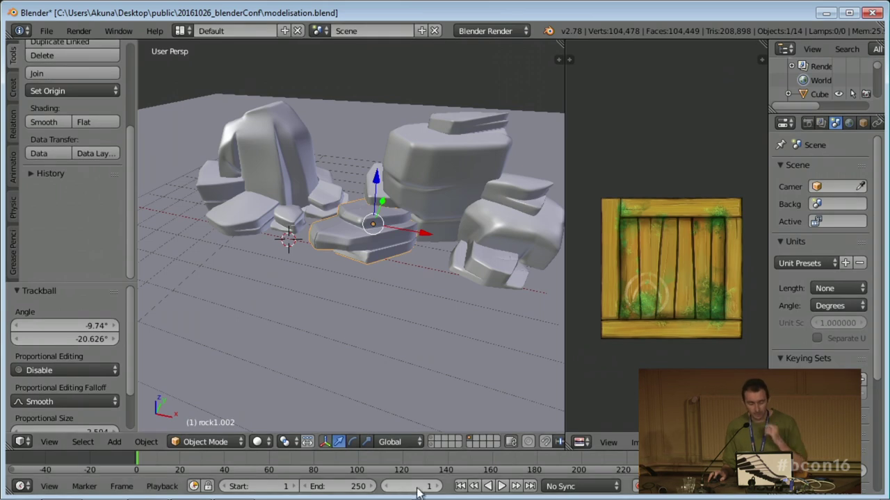
click(433, 440)
right_click(287, 250)
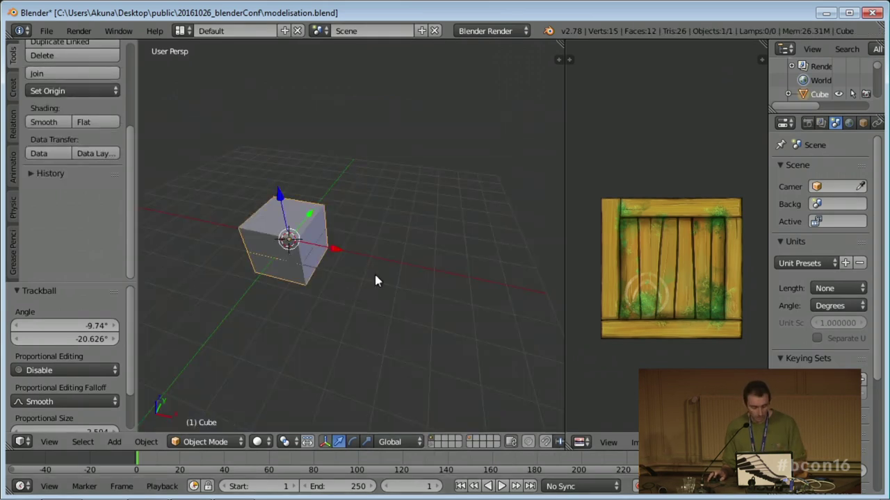
- Delete the cube and add a fresh mesh cube
key(Delete)
mouse_move(370, 269)
middle_down()
mouse_move(382, 312)
mouse_move(352, 309)
mouse_move(358, 317)
mouse_move(369, 285)
middle_up()
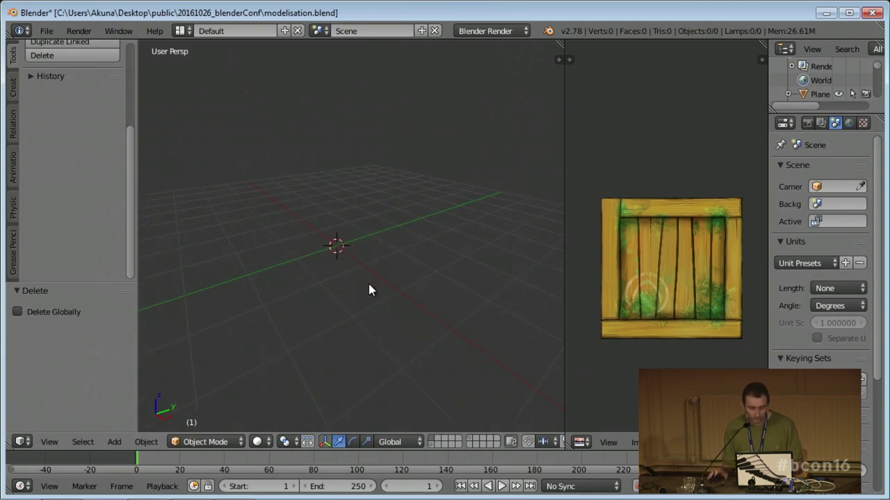
key(shift+a)
mouse_move(359, 231)
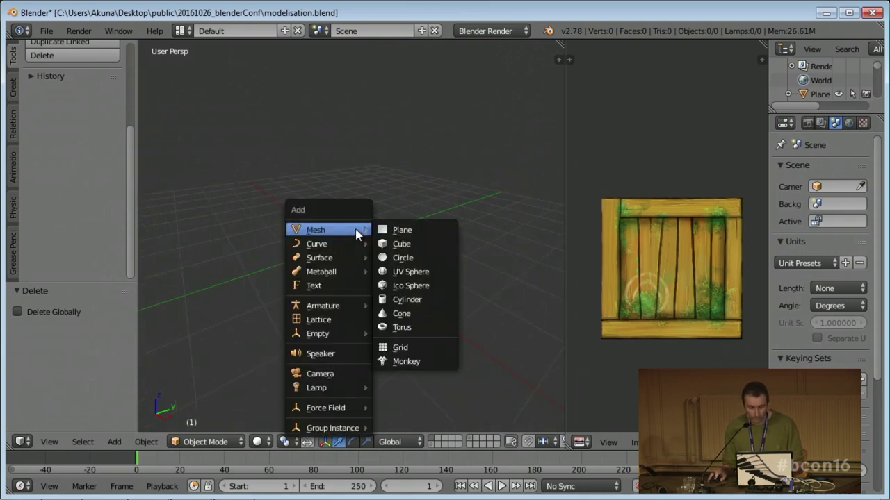
click(398, 244)
scroll(397, 248, down, 3)
- Scale the cube along X, Y and Z into a thin, tall wall panel
key(Tab)
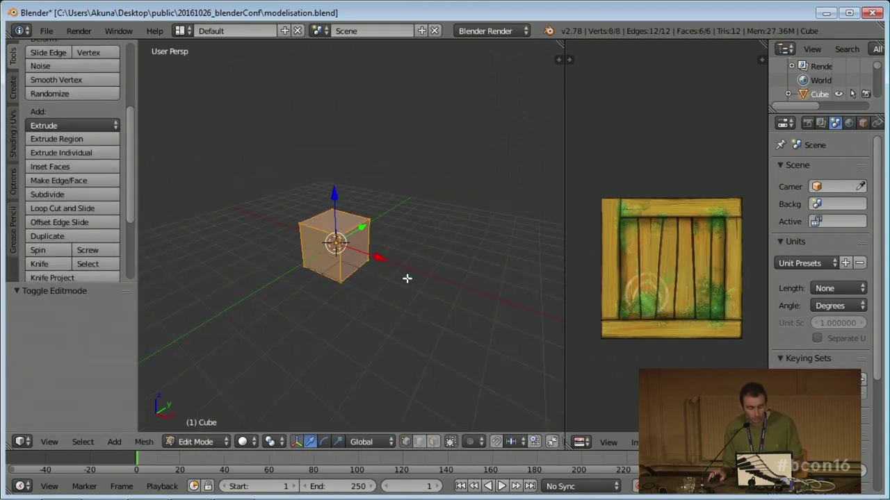
key(s)
key(x)
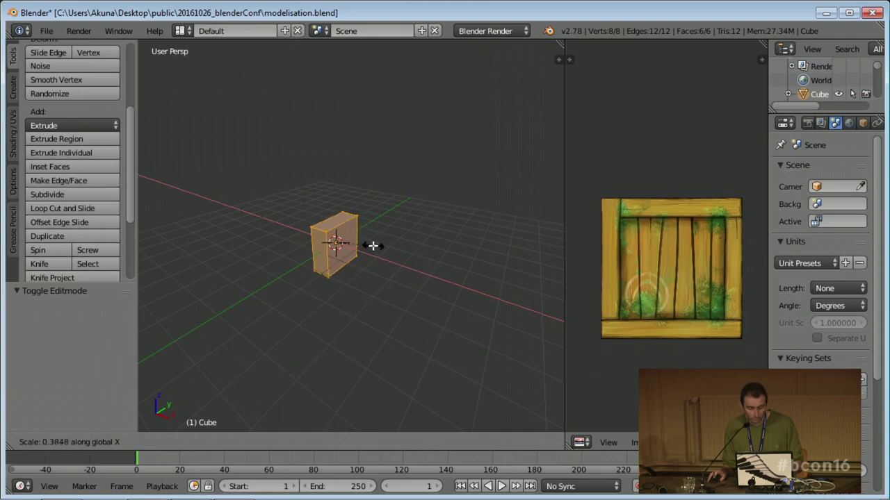
click(394, 268)
key(s)
key(y)
click(475, 232)
key(s)
key(z)
click(433, 285)
middle_drag(433, 285, 357, 244)
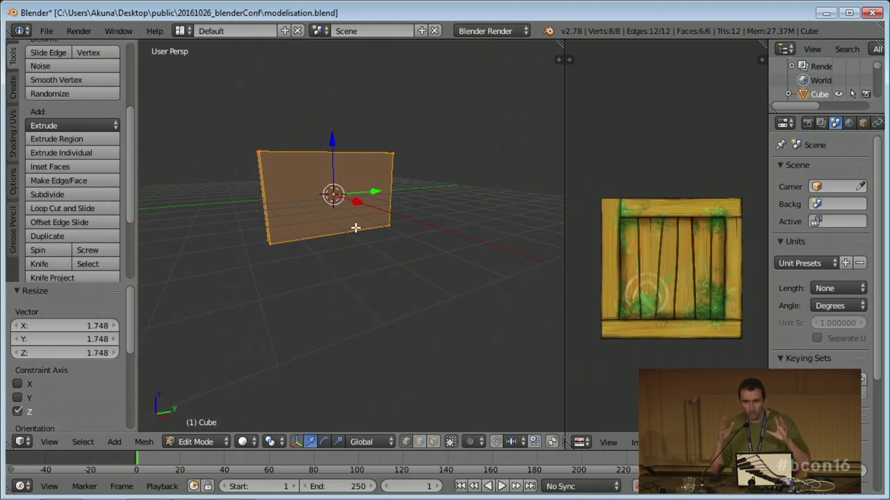
- Add two centred vertical and two centred horizontal loop cuts to the wall
key(ctrl+r)
scroll(332, 159, up, 1)
click(332, 160)
right_click(377, 215)
key(ctrl+r)
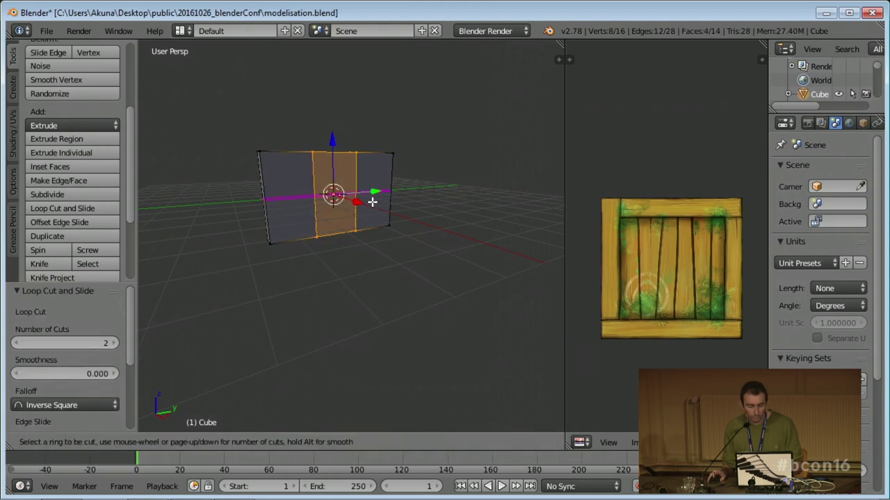
click(372, 201)
right_click(374, 201)
- In face select mode, select the wall's front and back centre faces
key(ctrl+Tab)
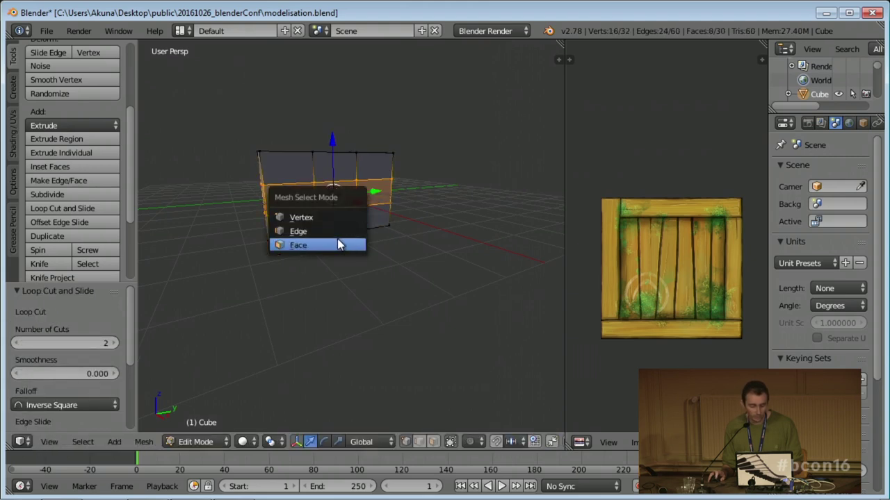
click(340, 246)
right_click(336, 203)
middle_drag(324, 236, 342, 231)
shift+right_click(304, 230)
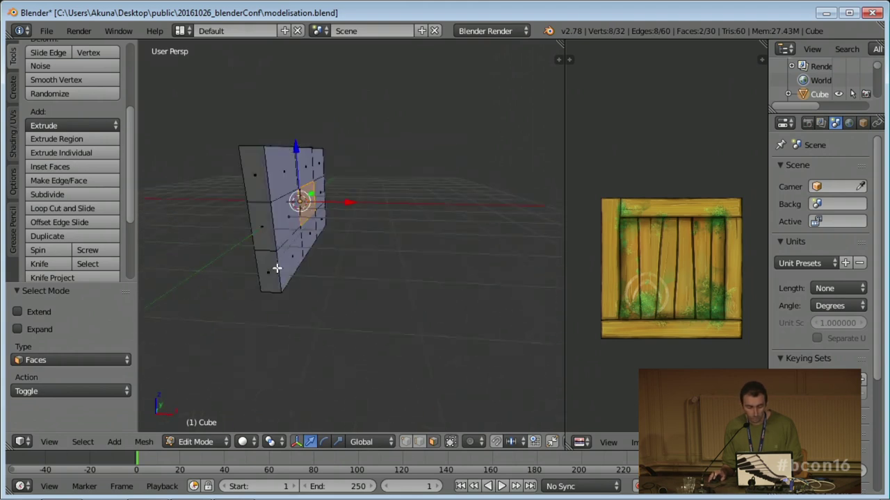
key(space)
- Run the bridge command found by searching 'brid' on the two centre faces
text(brid)
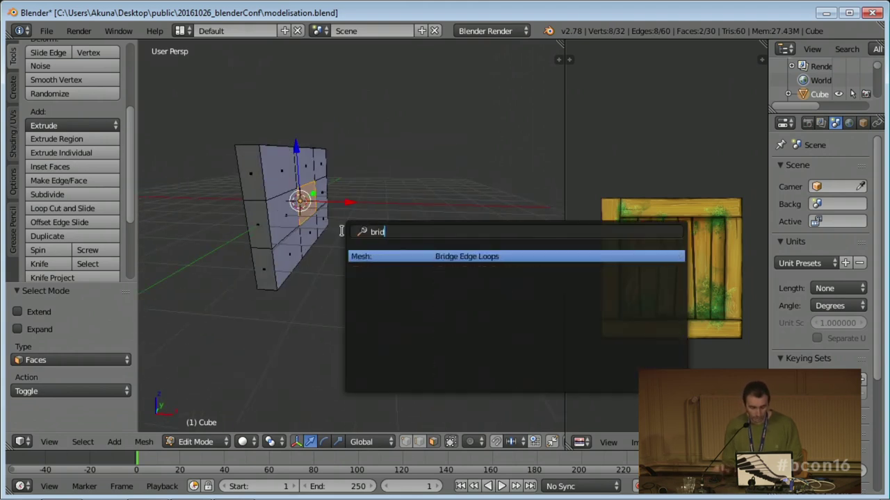
click(470, 256)
middle_drag(441, 308, 342, 288)
scroll(341, 288, up, 4)
middle_drag(342, 234, 412, 291)
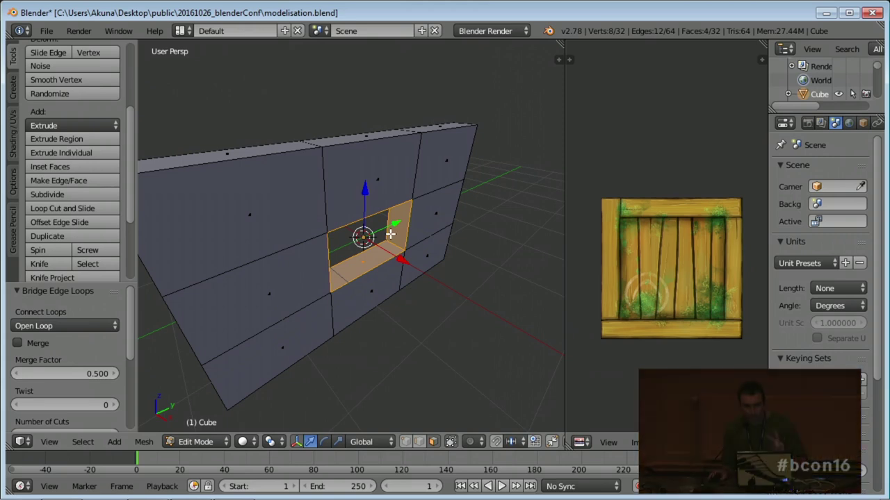
middle_drag(401, 269, 385, 259)
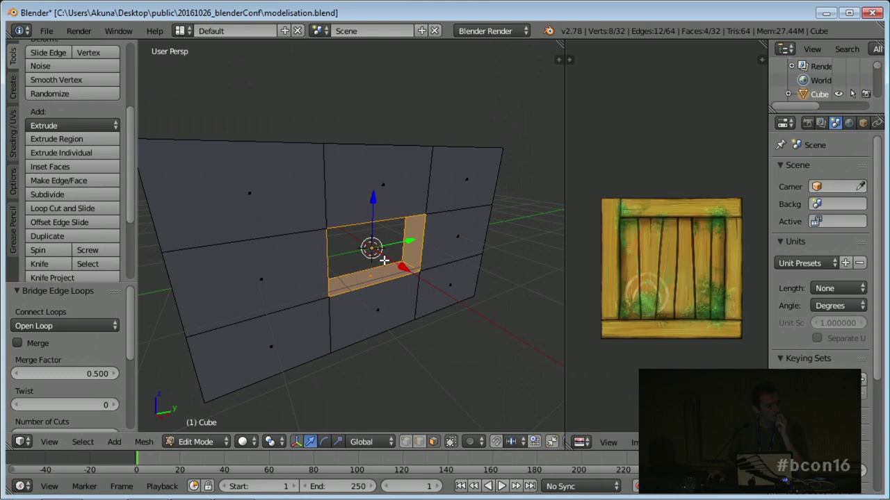
middle_drag(385, 258, 390, 256)
- Bridge the edge loops through the wall from the W specials menu and leave edit mode
key(w)
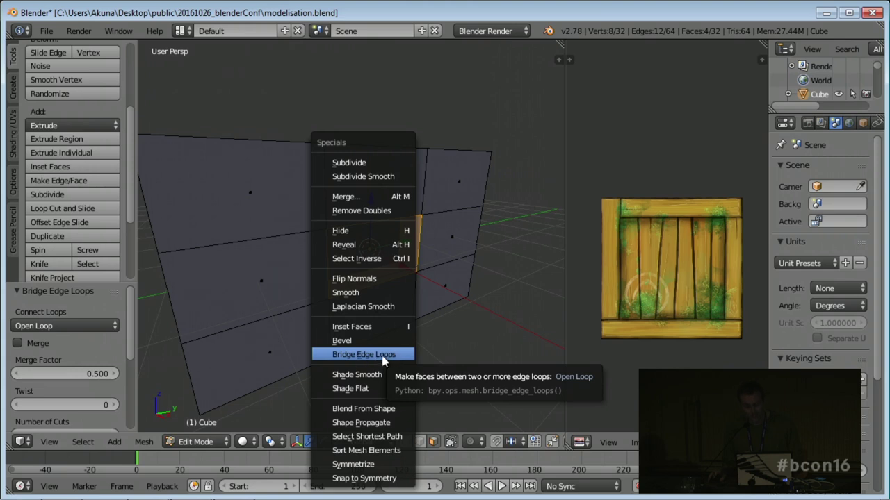
click(360, 355)
middle_drag(368, 310, 382, 259)
scroll(397, 282, down, 3)
key(Tab)
key(Tab)
key(Tab)
key(Tab)
key(Tab)
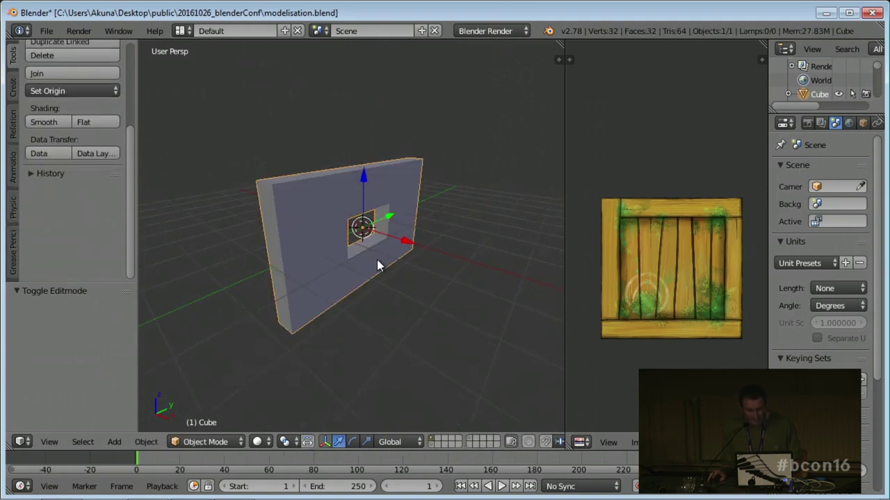
- Delete the old wall object and add a new plane to the scene
key(x)
click(377, 259)
key(shift+a)
mouse_move(383, 235)
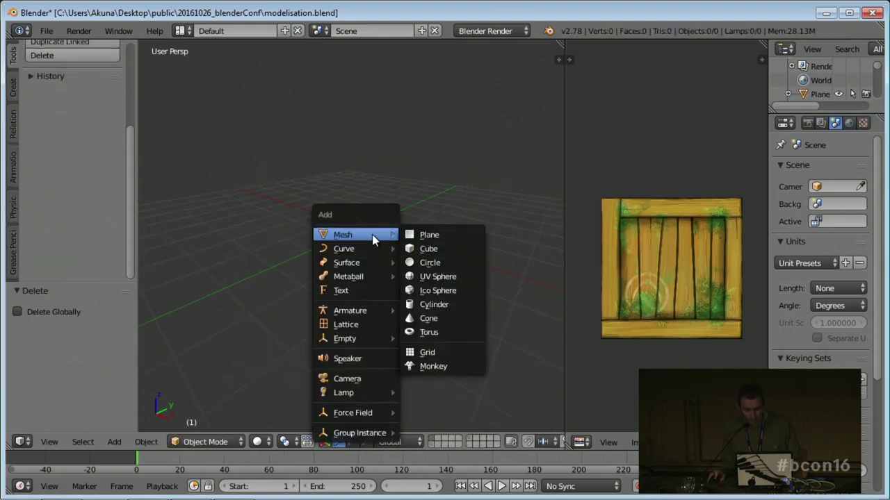
click(438, 236)
- In Edit Mode, cut three evenly centred loops and two crossing loops into the plane
key(Tab)
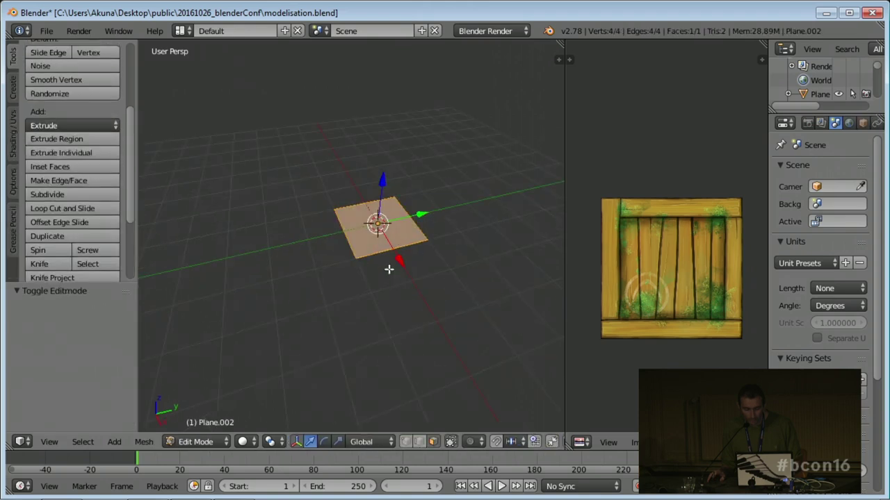
key(ctrl+r)
scroll(403, 231, up, 2)
click(411, 223)
right_click(412, 222)
key(ctrl+r)
scroll(383, 225, up, 1)
click(383, 226)
right_click(383, 225)
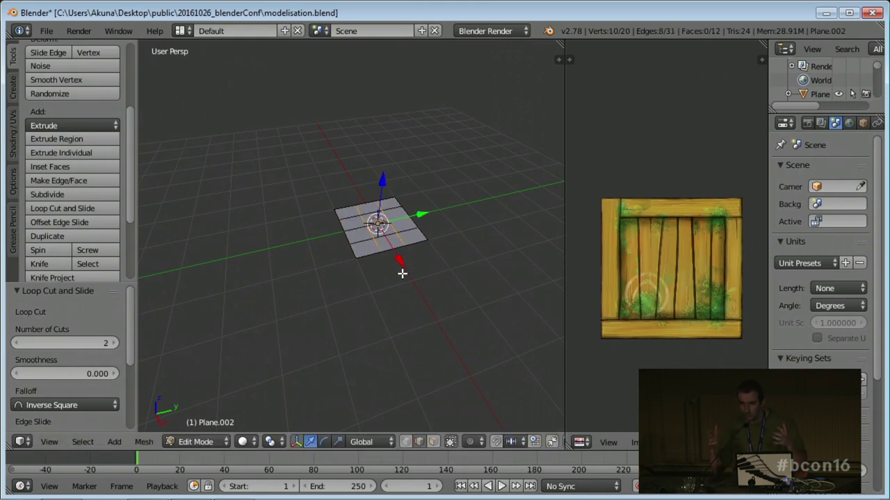
ctrl+middle_drag(402, 273, 397, 241)
- Move the plane's three left-edge vertices and its right corner vertex outward
key(ctrl+Tab)
key(a)
key(c)
drag(265, 218, 280, 235)
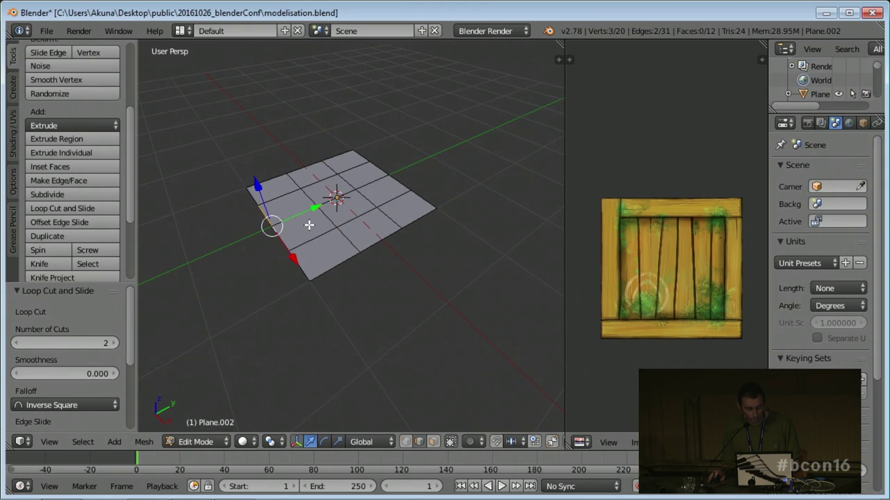
key(g)
click(258, 235)
right_click(384, 169)
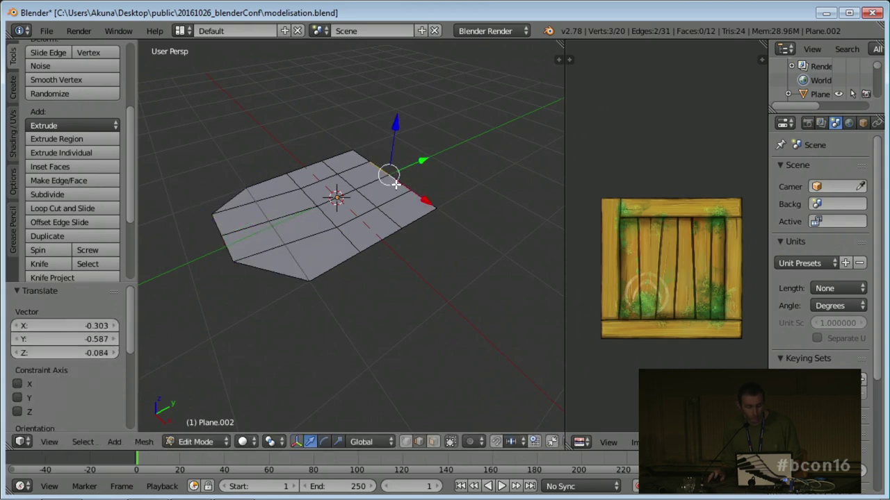
key(g)
click(444, 174)
- Select the plane's entire boundary loop in edge mode and extrude it upward into walls
key(ctrl+Tab)
click(412, 226)
right_click(413, 225)
alt+shift+right_click(454, 189)
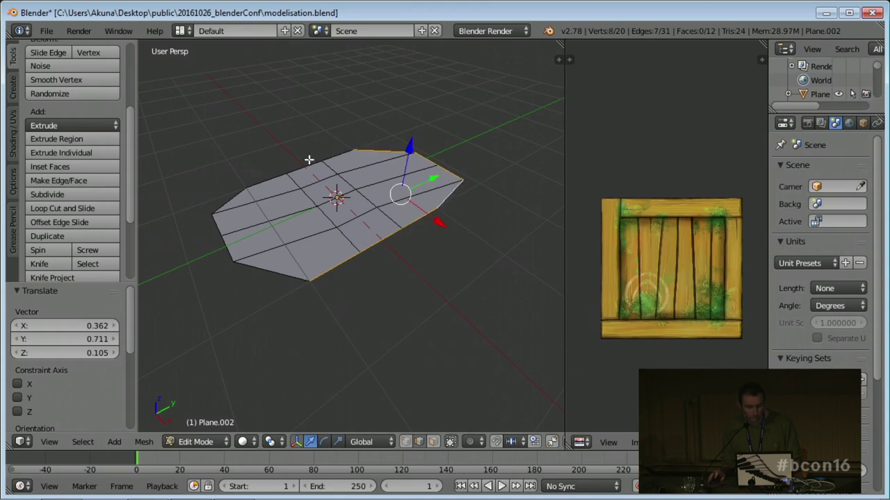
alt+shift+right_click(230, 250)
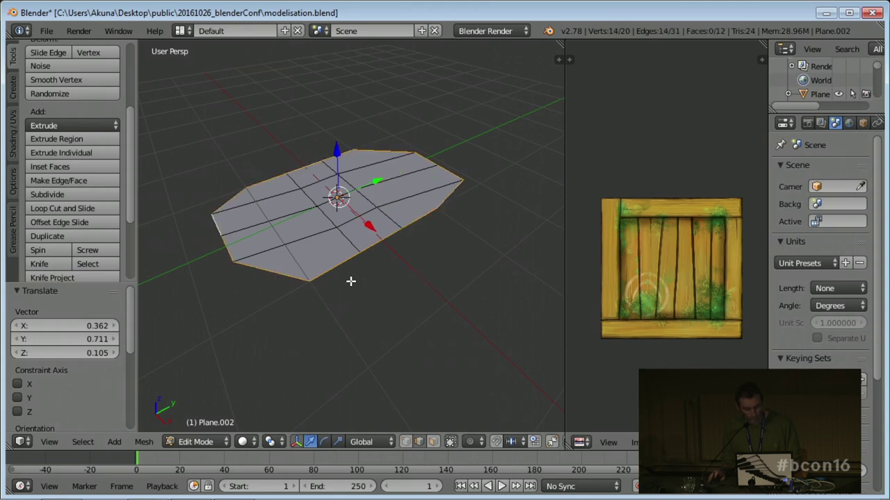
key(e)
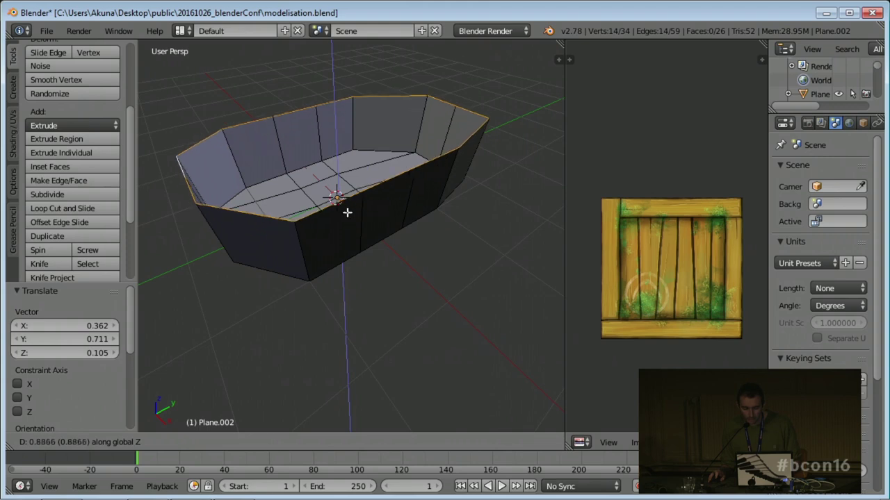
click(343, 178)
middle_drag(343, 177, 374, 193)
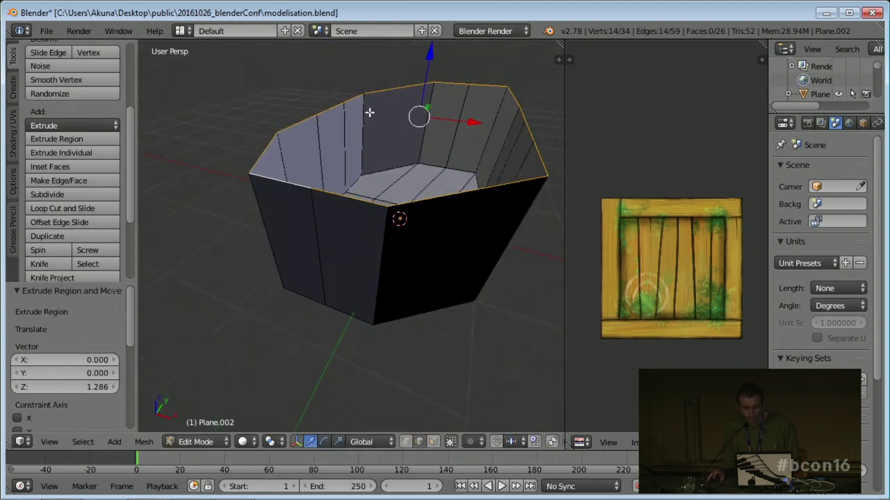
middle_drag(494, 149, 433, 211)
- Cap the box's open top with Grid Fill and orbit around to inspect it
key(space)
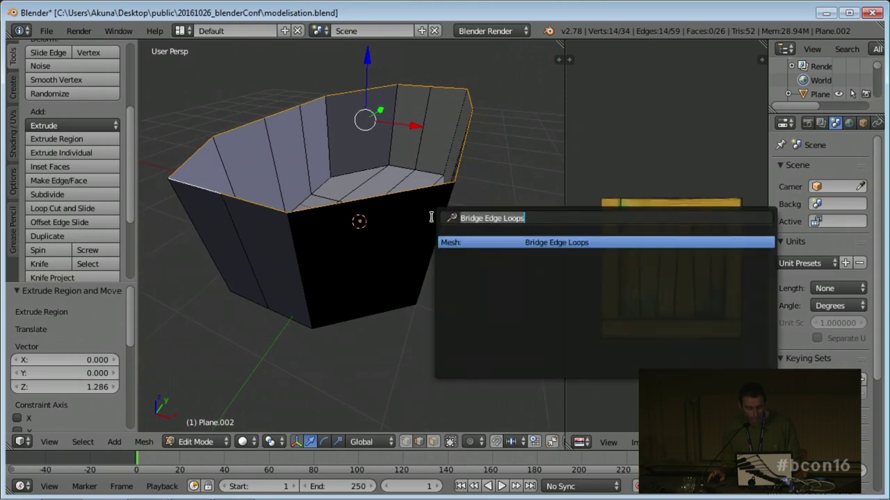
text(grid)
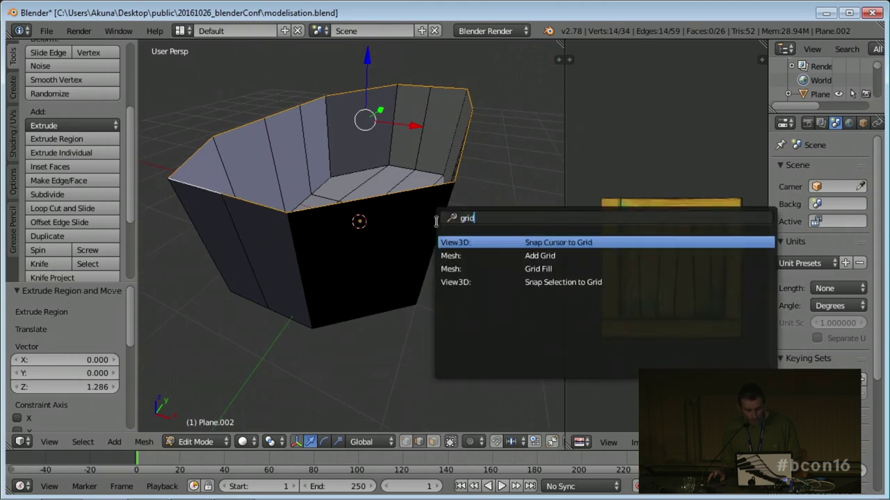
click(567, 269)
middle_drag(364, 244, 357, 191)
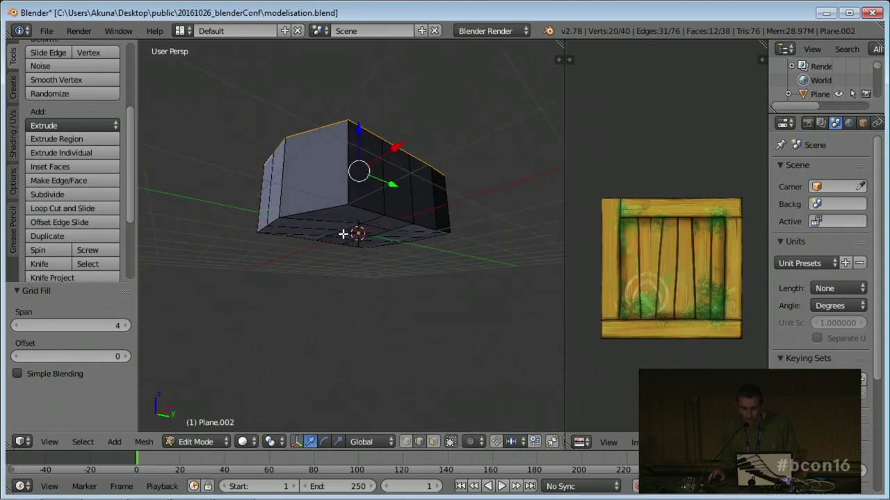
middle_drag(352, 233, 369, 226)
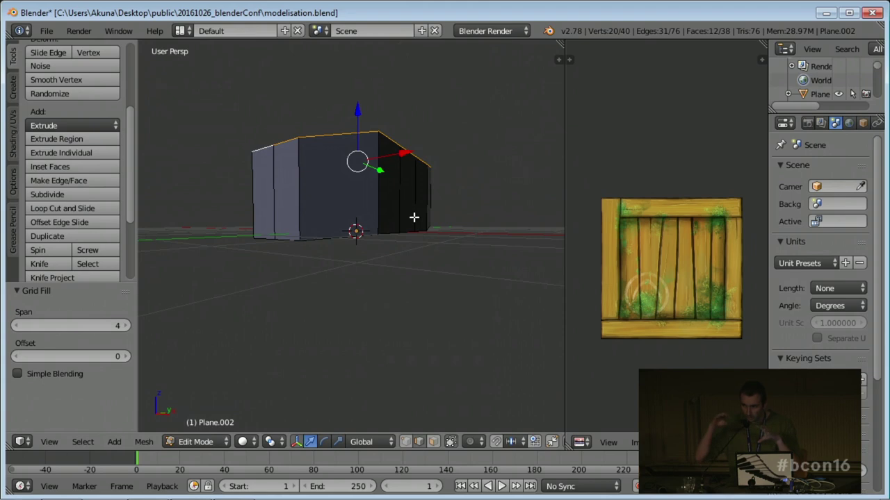
middle_drag(427, 190, 383, 206)
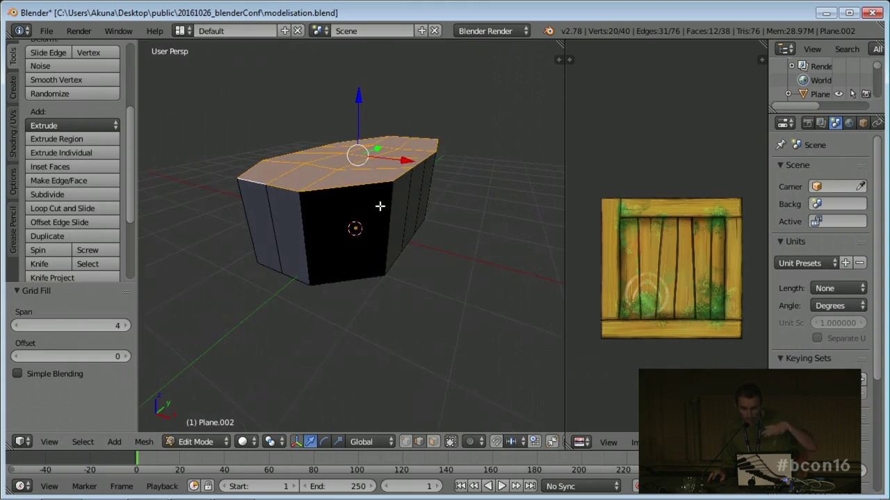
middle_drag(377, 204, 349, 219)
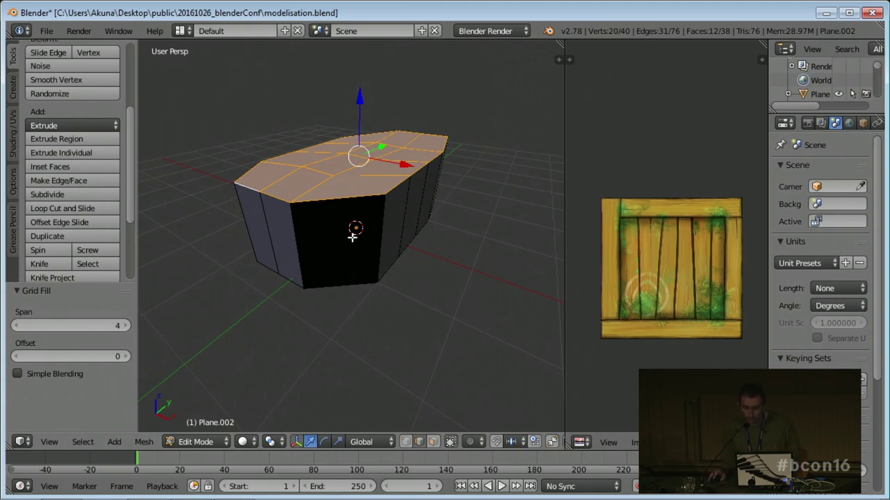
scroll(363, 230, up, 6)
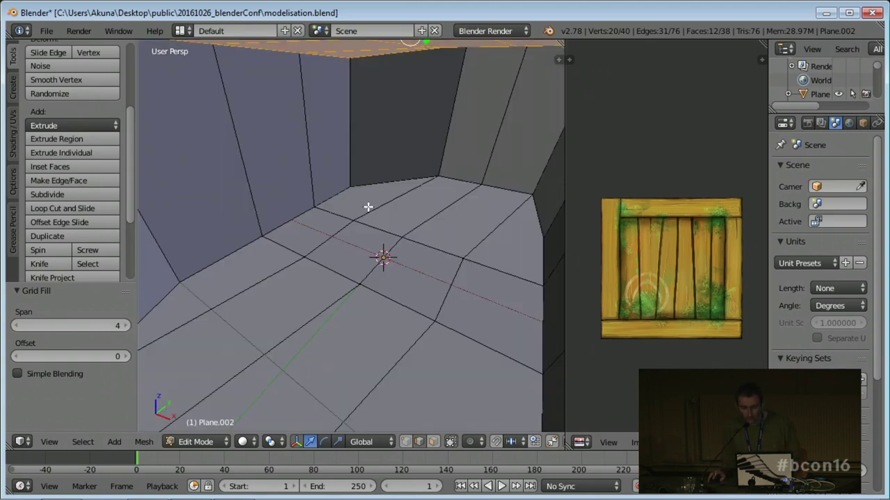
scroll(367, 206, down, 3)
scroll(381, 246, up, 2)
scroll(403, 222, down, 3)
scroll(423, 229, up, 5)
- Deselect everything, then in face mode select the top face and the floor face
key(a)
scroll(427, 227, down, 3)
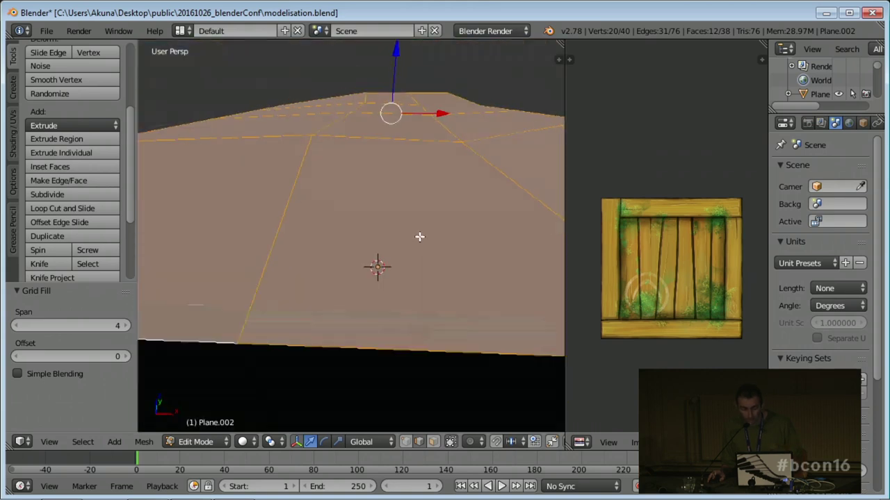
scroll(420, 237, up, 3)
scroll(408, 217, down, 2)
key(ctrl+Tab)
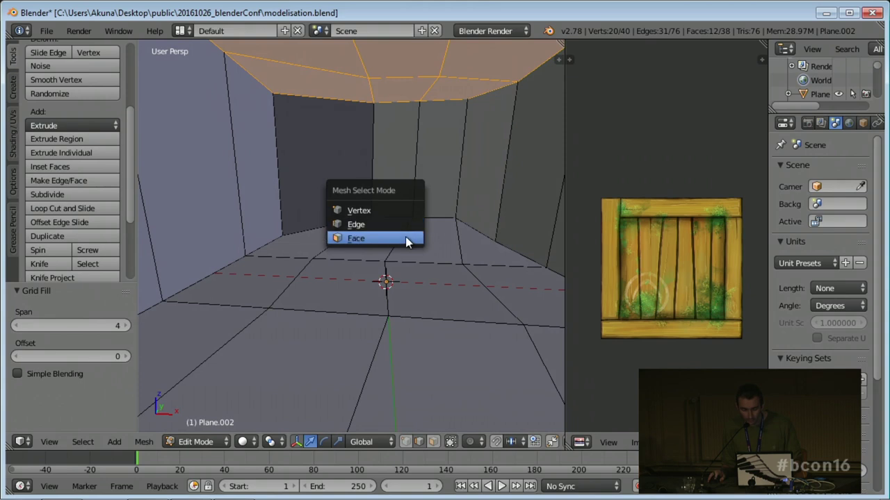
click(407, 241)
right_click(389, 58)
scroll(425, 251, down, 3)
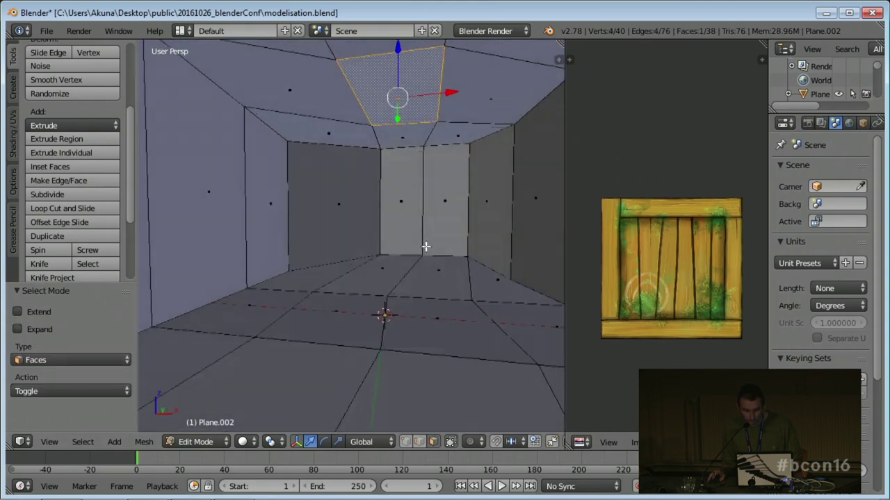
shift+right_click(433, 312)
- Bridge the top and floor faces with Bridge Edge Loops, then return to Object Mode
key(space)
text(bri)
key(Return)
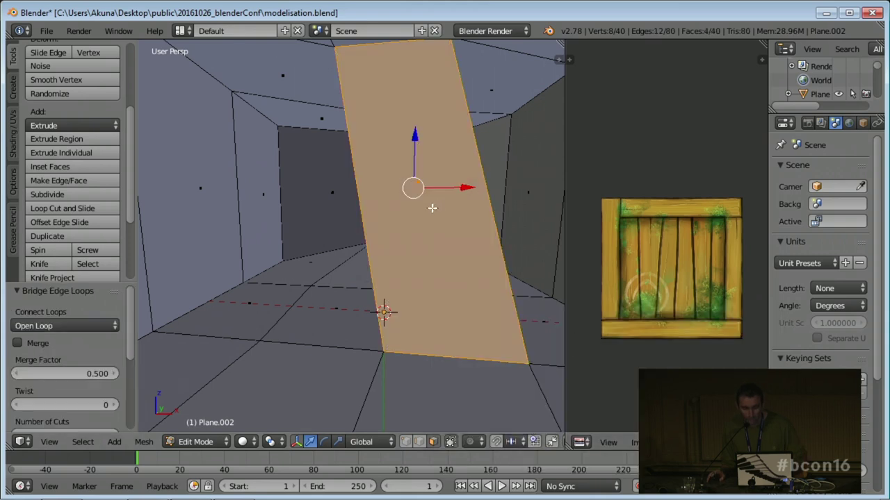
middle_drag(432, 208, 463, 250)
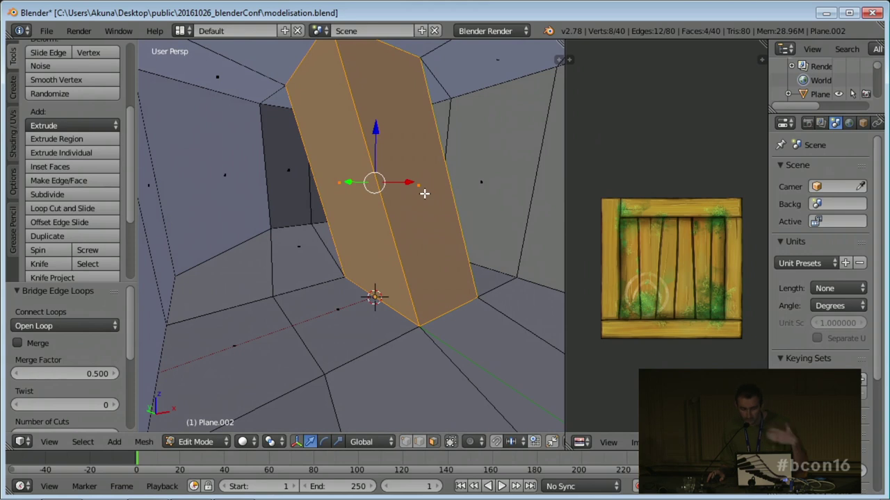
middle_drag(439, 222, 388, 241)
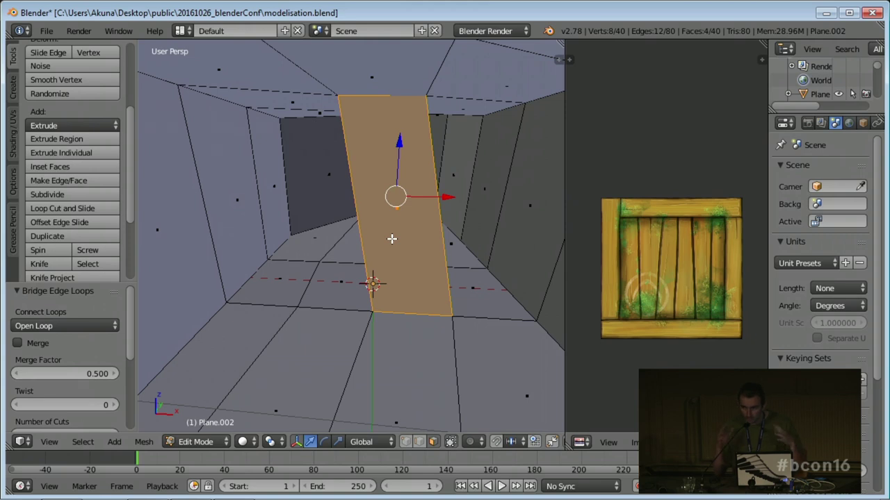
key(Tab)
scroll(391, 239, down, 5)
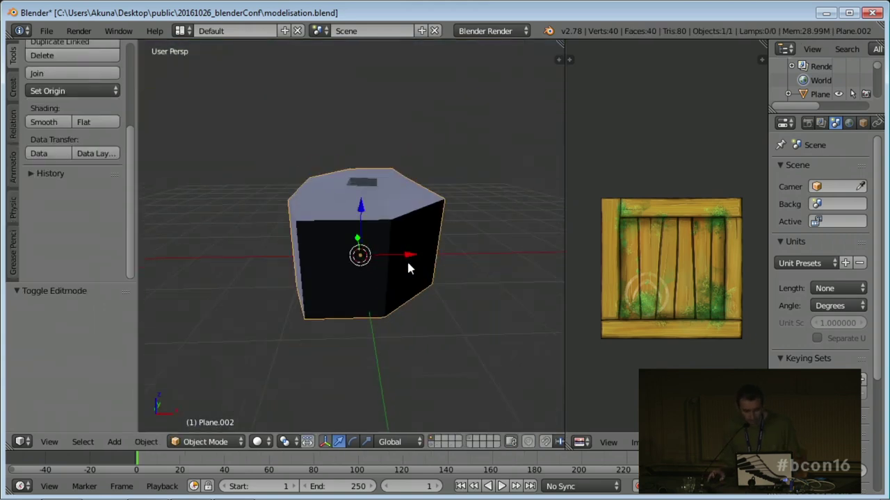
- Delete the box, advance the slides to 2 - Texturing, and return to the empty Blender scene
key(x)
click(388, 293)
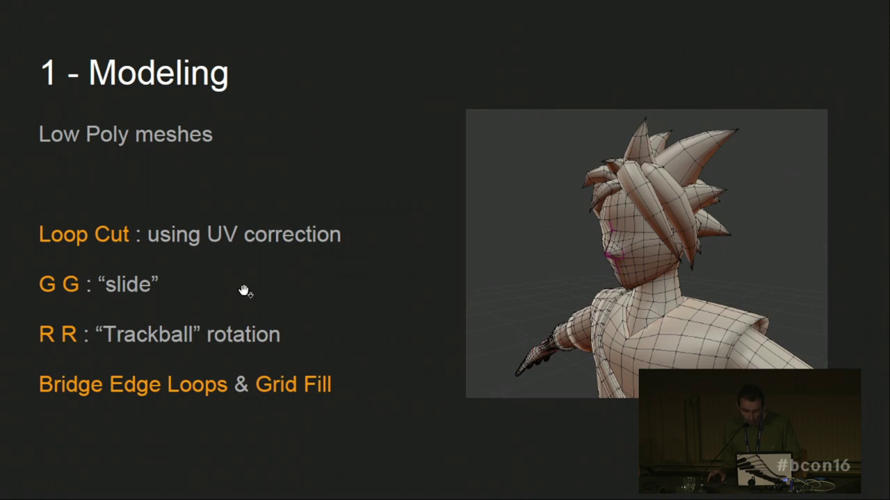
key(Right)
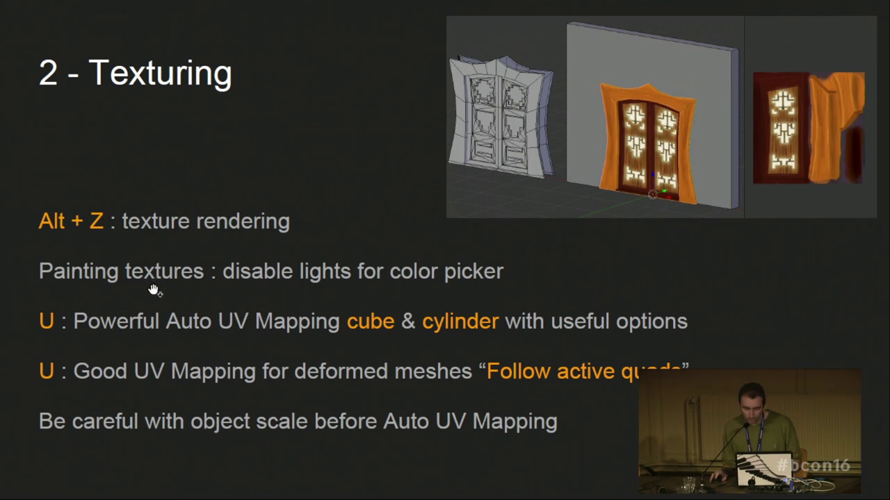
key(alt+Tab)
middle_drag(323, 292, 384, 294)
key(shift+a)
- Add a cube, unwrap it with Cube Projection, and view it textured with the crate image
click(443, 291)
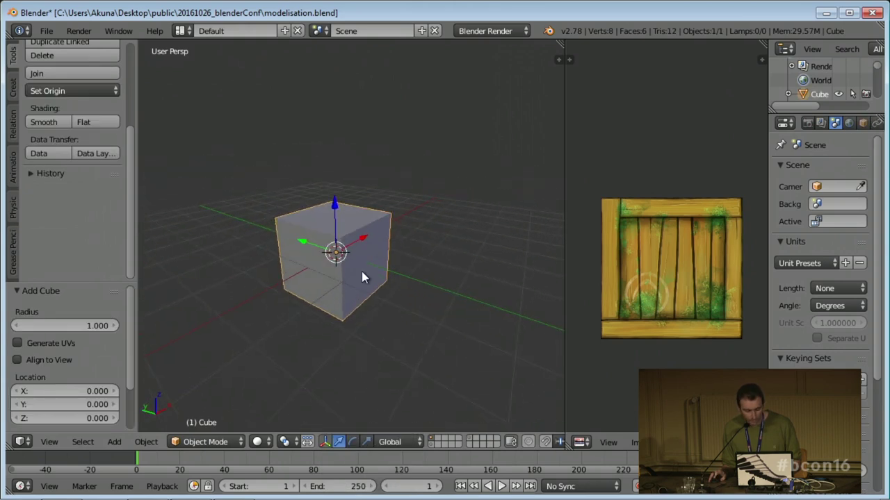
key(Tab)
key(u)
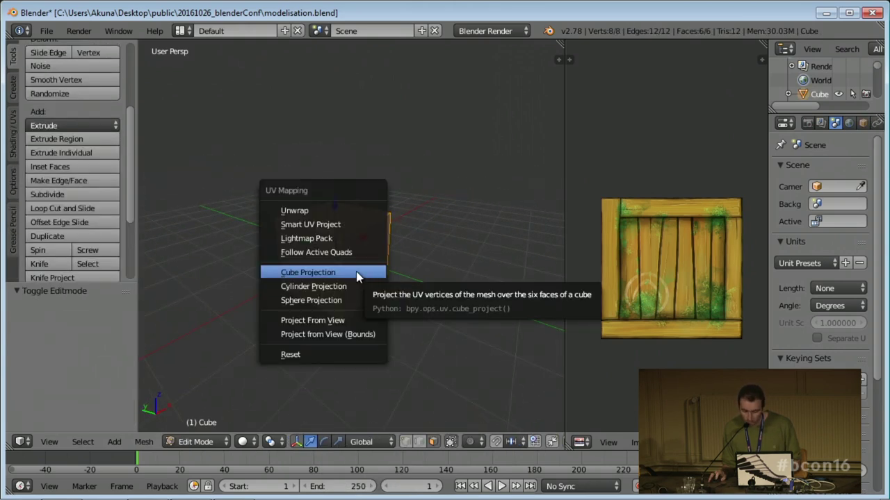
click(360, 274)
scroll(365, 281, up, 3)
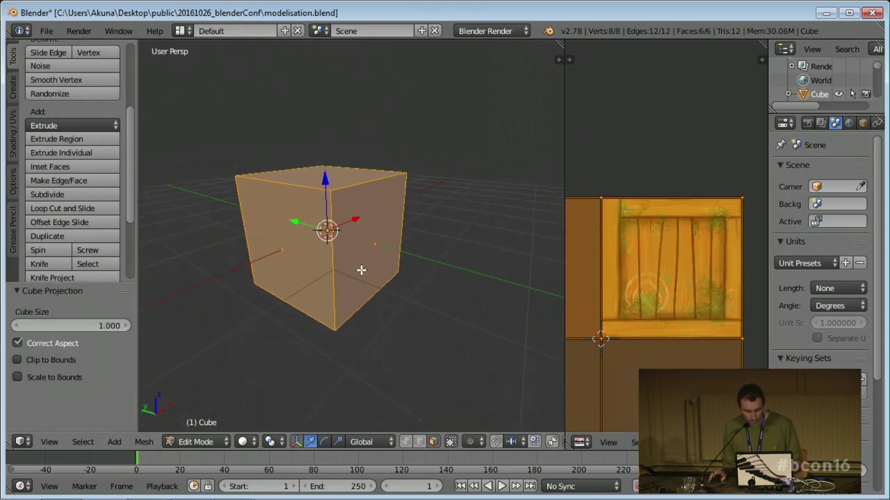
key(alt+z)
mouse_move(362, 263)
middle_down()
mouse_move(344, 294)
mouse_move(337, 249)
mouse_move(357, 261)
middle_up()
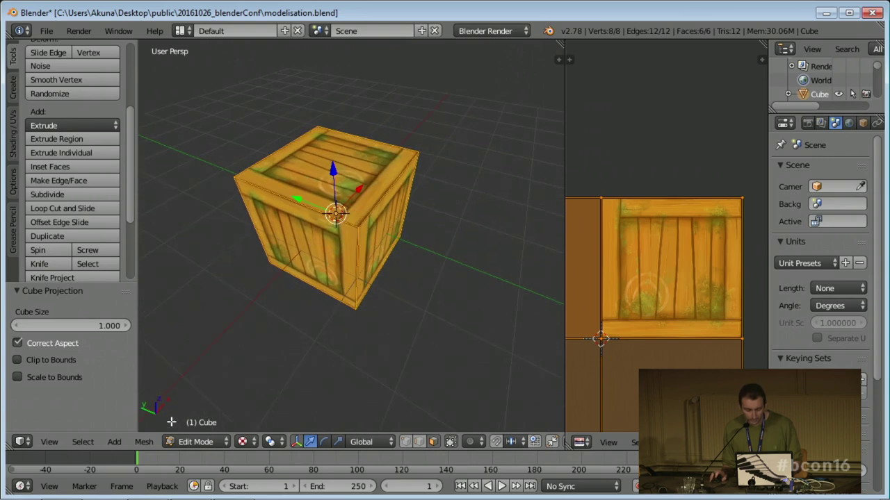
key(Tab)
middle_drag(438, 292, 428, 259)
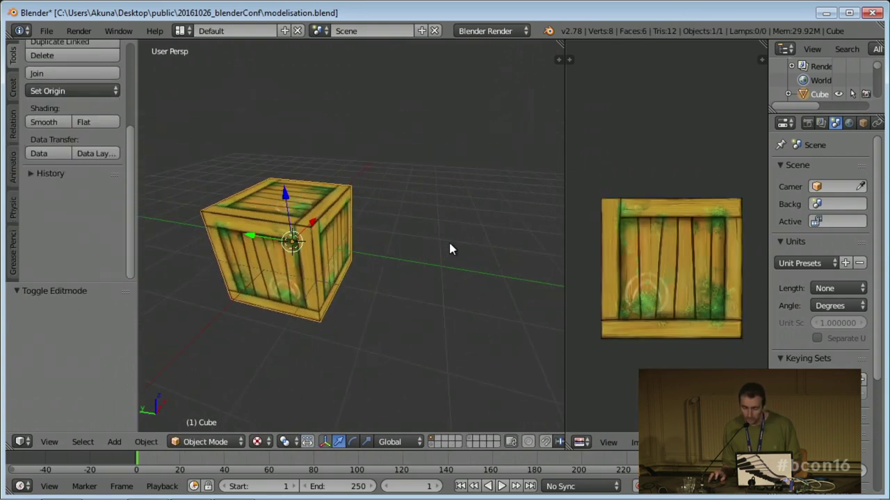
- Add a point lamp, raising it along Z and shifting it horizontally near the crate
key(shift+a)
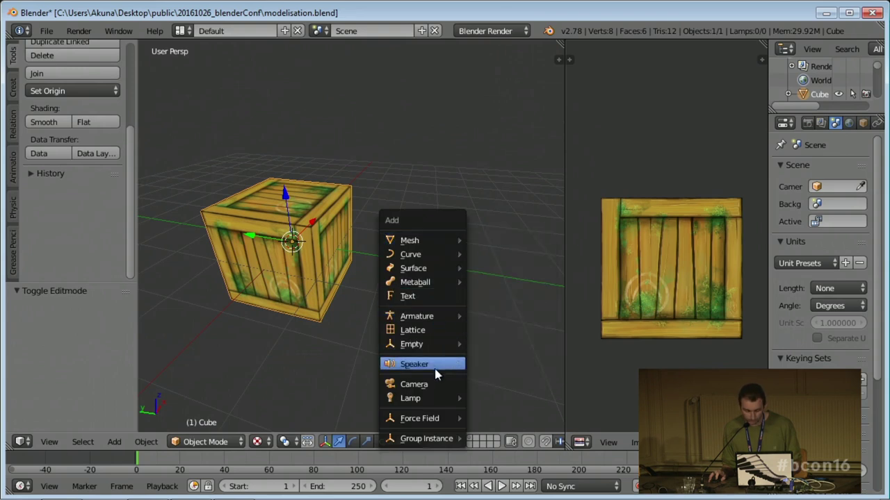
mouse_move(417, 398)
click(496, 396)
scroll(401, 280, down, 4)
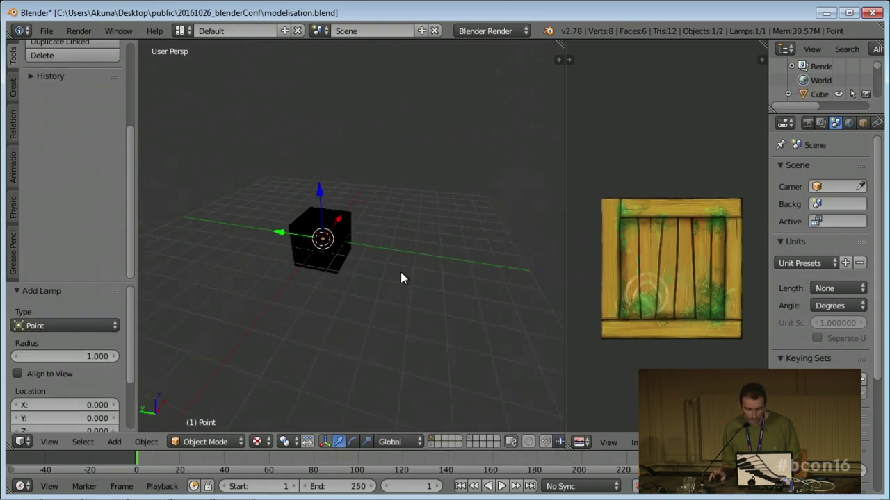
key(g)
key(z)
click(361, 167)
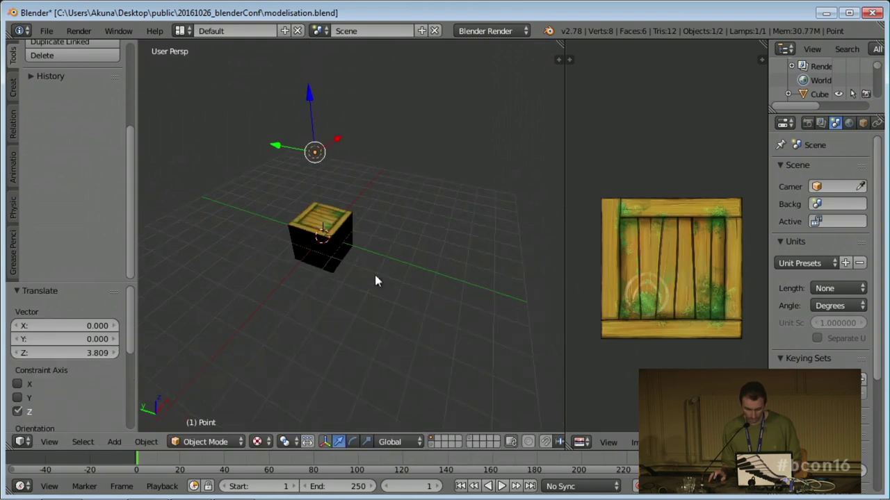
key(g)
key(shift+z)
click(415, 280)
middle_drag(415, 281, 355, 293)
scroll(351, 286, up, 3)
- Select the crate cube and switch it to Texture Paint mode
right_click(333, 231)
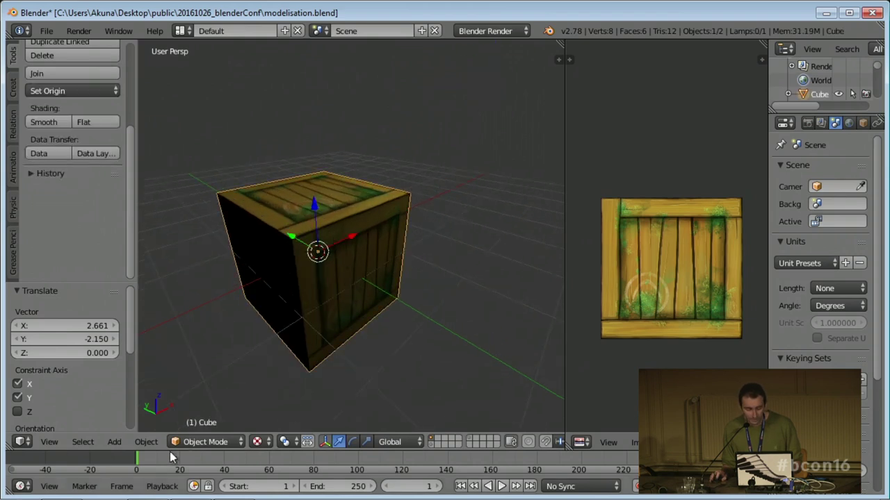
click(205, 442)
click(209, 349)
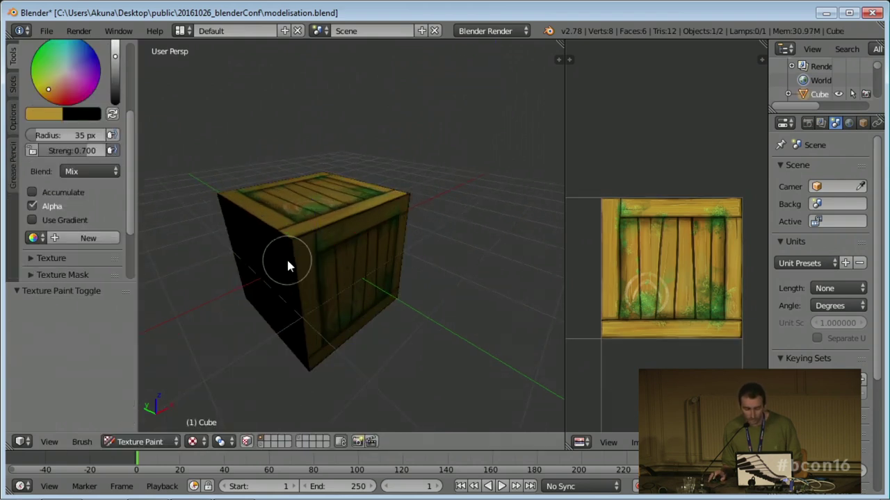
middle_drag(286, 257, 302, 319)
scroll(306, 313, up, 8)
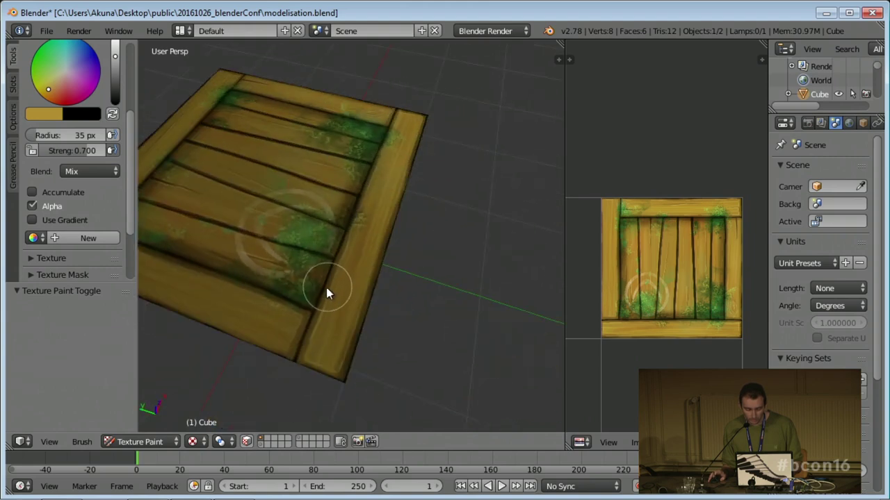
mouse_move(314, 279)
middle_down()
mouse_move(353, 297)
mouse_move(327, 154)
middle_up()
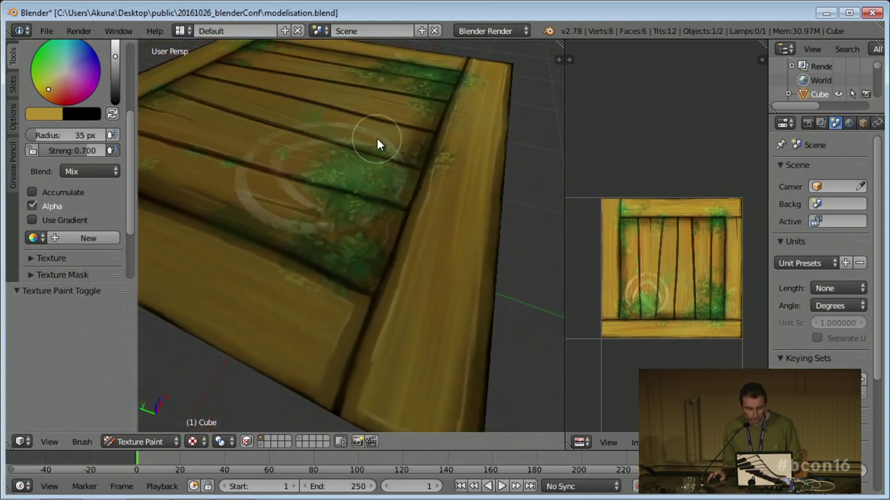
- Sample a dark colour from the crate texture and paint a stroke along its front edge trim
key(s)
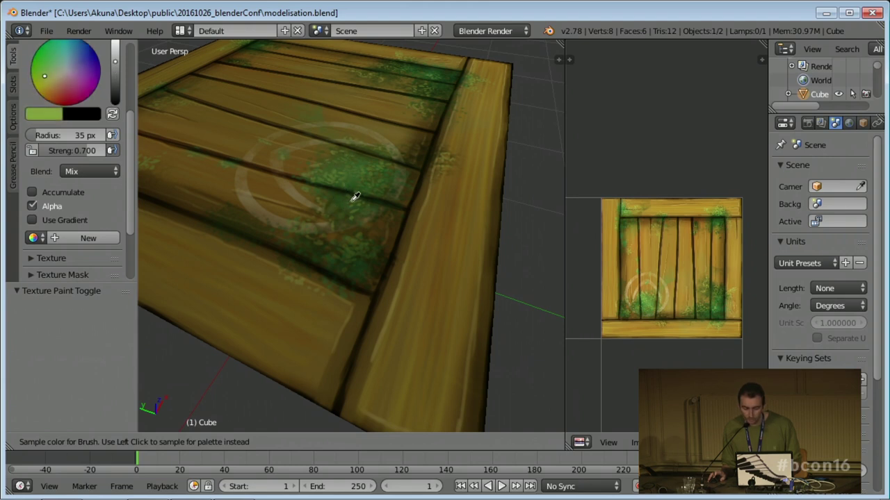
key(s)
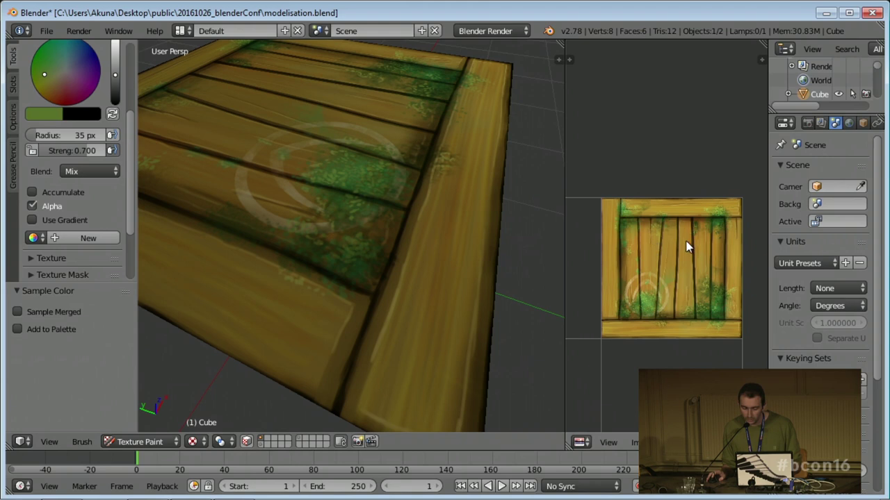
mouse_move(365, 169)
middle_down()
mouse_move(366, 213)
mouse_move(334, 185)
mouse_move(349, 252)
mouse_move(359, 232)
mouse_move(329, 257)
middle_up()
key(s)
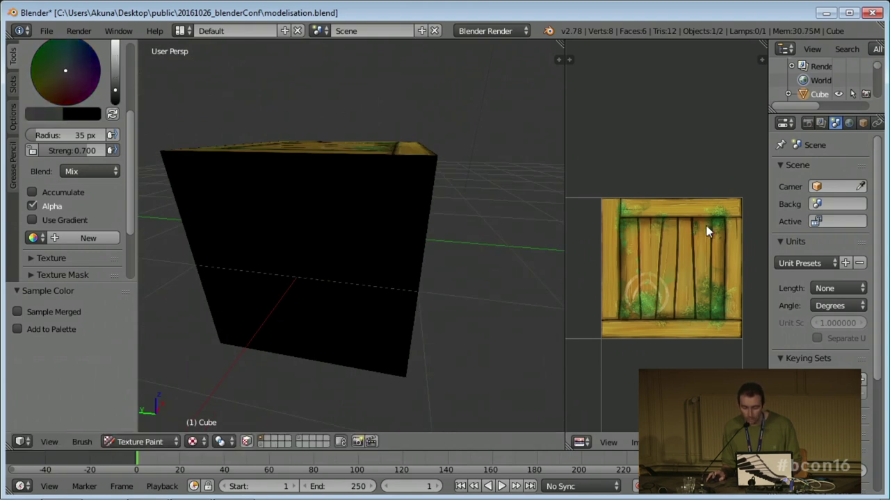
mouse_move(410, 201)
middle_down()
mouse_move(373, 224)
mouse_move(387, 174)
mouse_move(358, 232)
mouse_move(317, 264)
mouse_move(349, 241)
mouse_move(347, 262)
mouse_move(369, 235)
middle_up()
scroll(346, 238, down, 4)
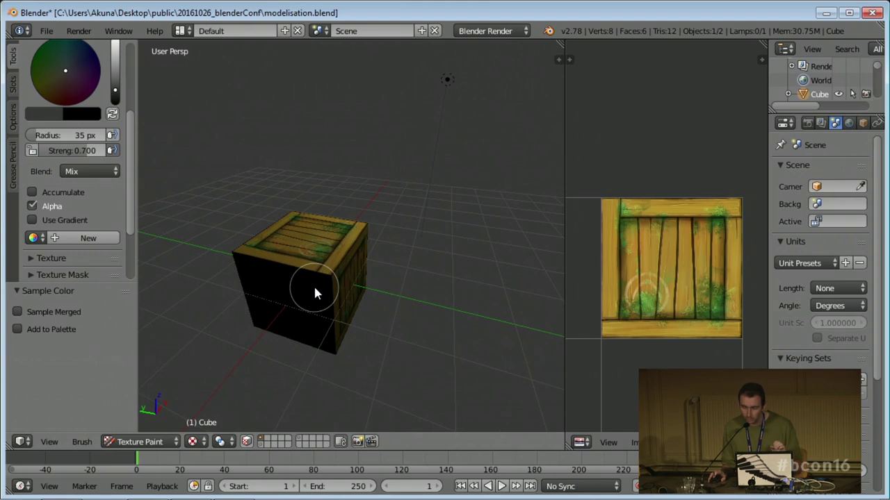
mouse_move(313, 284)
mouse_down()
mouse_move(301, 308)
mouse_move(270, 312)
mouse_up()
key(Tab)
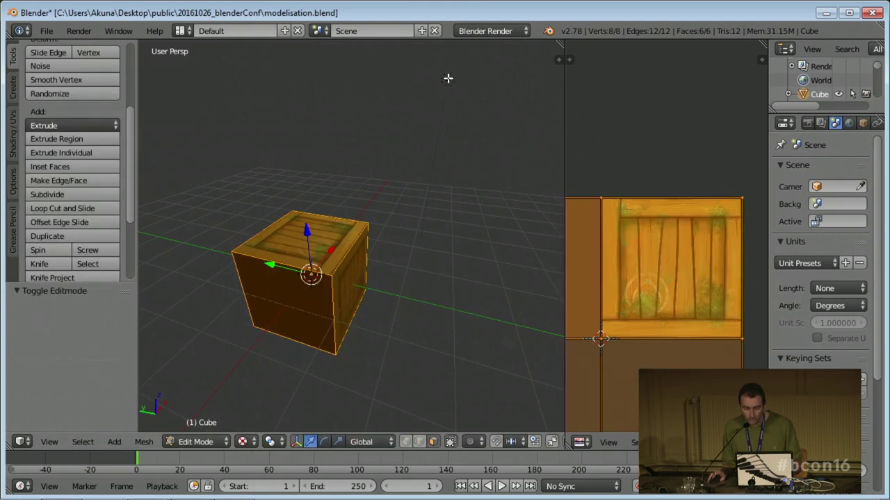
- Return to Object Mode and delete the point lamp from the scene
key(Tab)
right_click(447, 82)
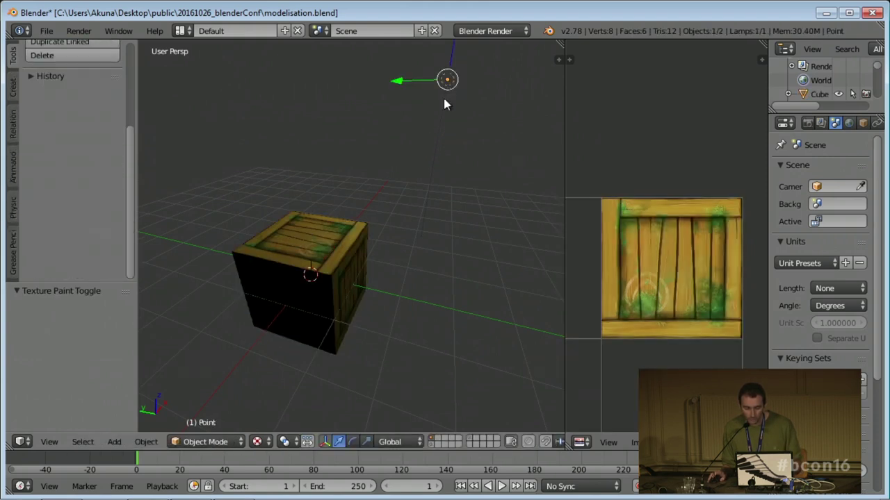
key(x)
click(428, 135)
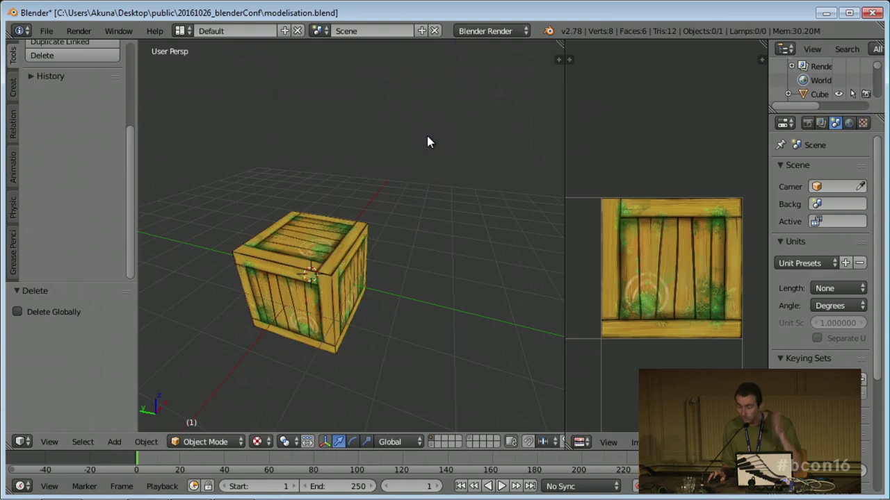
middle_drag(331, 271, 352, 273)
scroll(369, 270, up, 4)
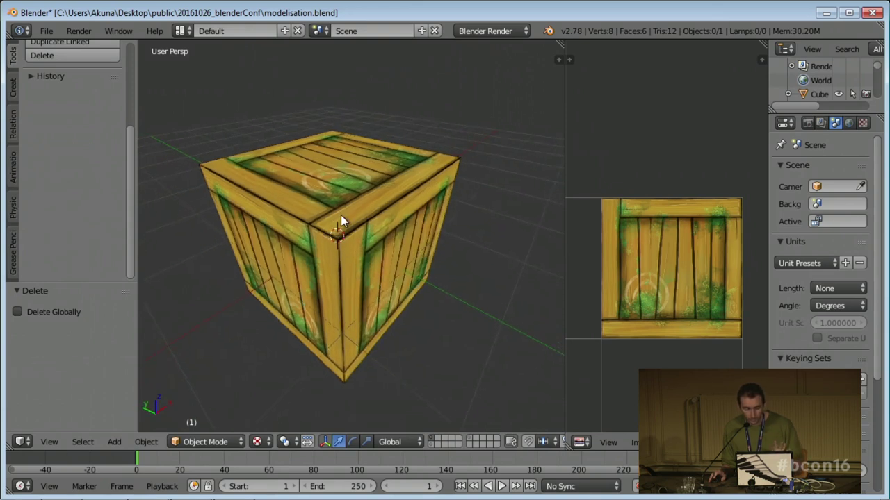
middle_drag(340, 215, 361, 252)
- Switch back to Texture Paint mode, paint a test dark stroke, then undo it
click(261, 442)
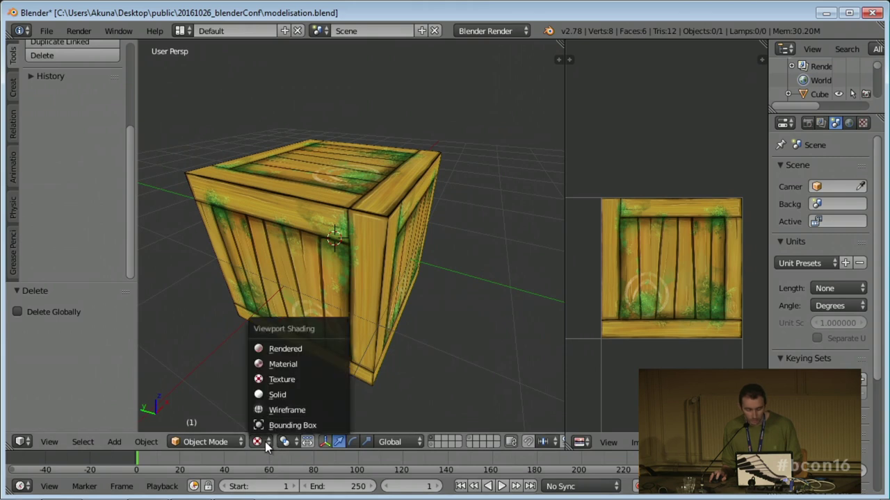
click(212, 441)
click(229, 442)
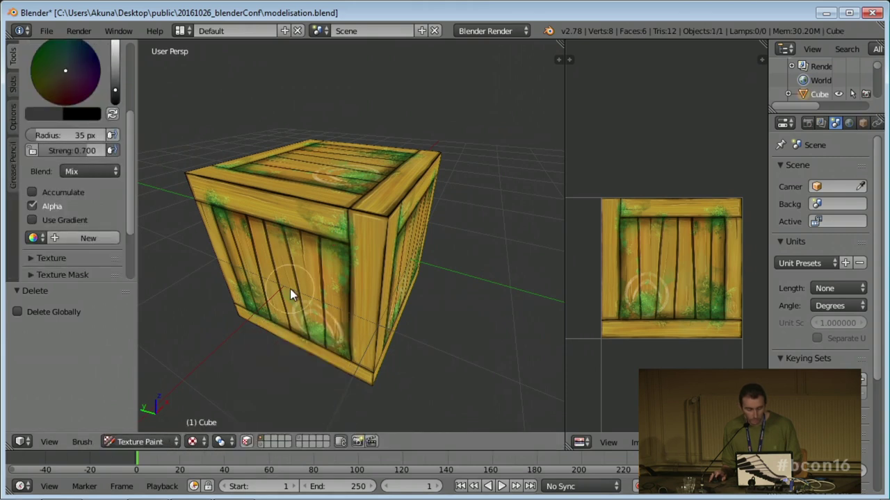
click(154, 441)
click(164, 354)
mouse_move(347, 208)
middle_down()
mouse_move(374, 198)
mouse_move(363, 185)
middle_up()
drag(363, 186, 406, 262)
mouse_move(406, 261)
middle_down()
mouse_move(348, 230)
mouse_move(388, 293)
middle_up()
key(ctrl+z)
middle_drag(352, 333, 335, 315)
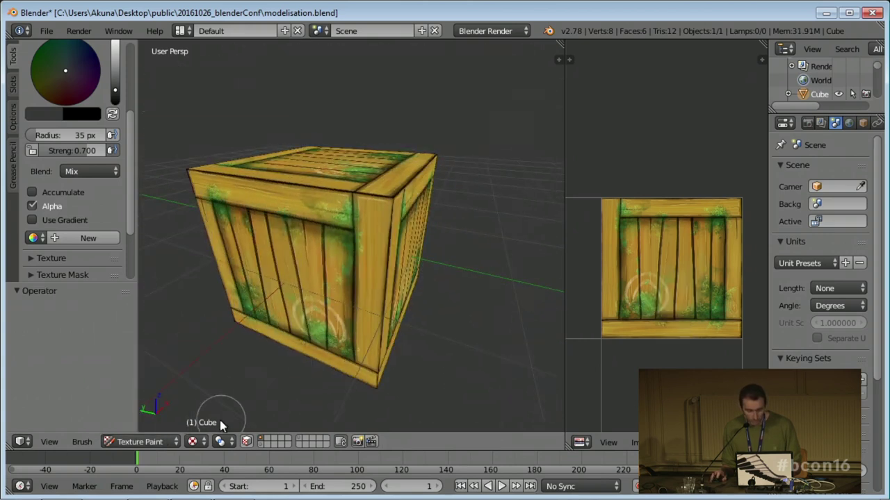
- Switch the viewport to Solid shading, then back to Texture shading, and inspect the crate
click(199, 442)
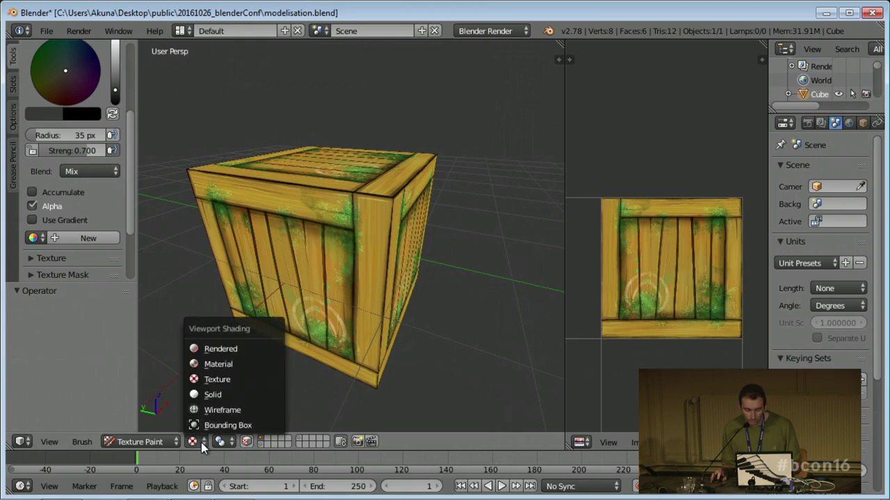
click(221, 394)
mouse_move(223, 397)
middle_down()
mouse_move(303, 357)
mouse_move(258, 361)
mouse_move(308, 341)
mouse_move(333, 352)
mouse_move(361, 322)
mouse_move(342, 309)
mouse_move(321, 315)
mouse_move(248, 391)
middle_up()
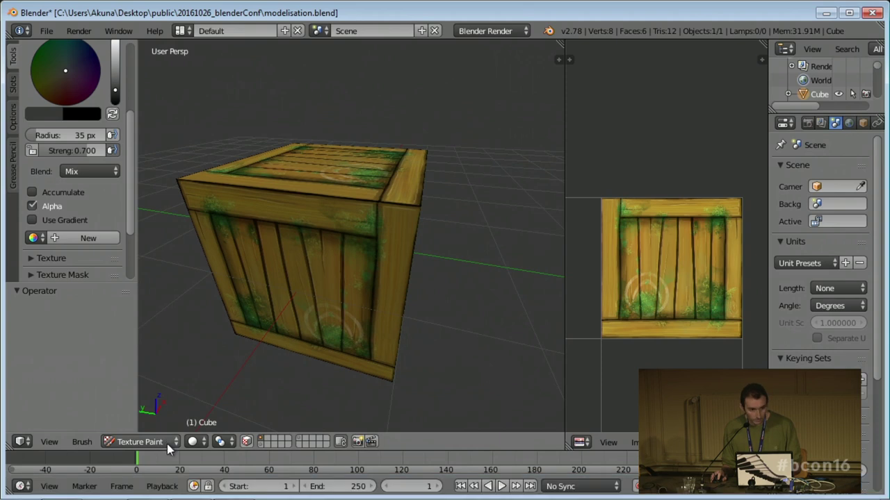
click(195, 445)
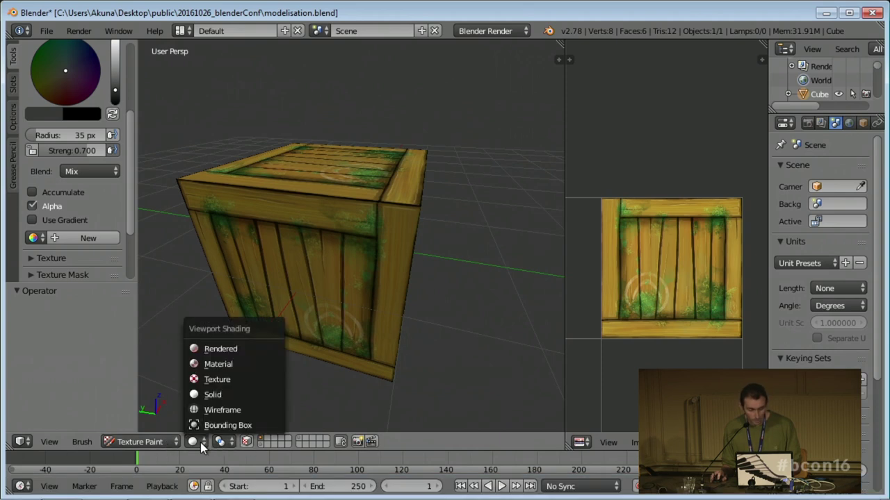
click(221, 381)
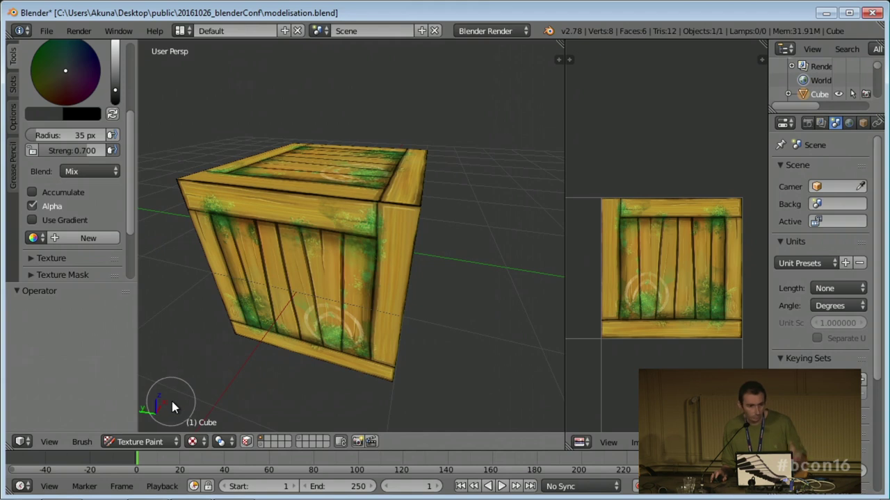
middle_drag(271, 338, 313, 338)
scroll(360, 324, down, 4)
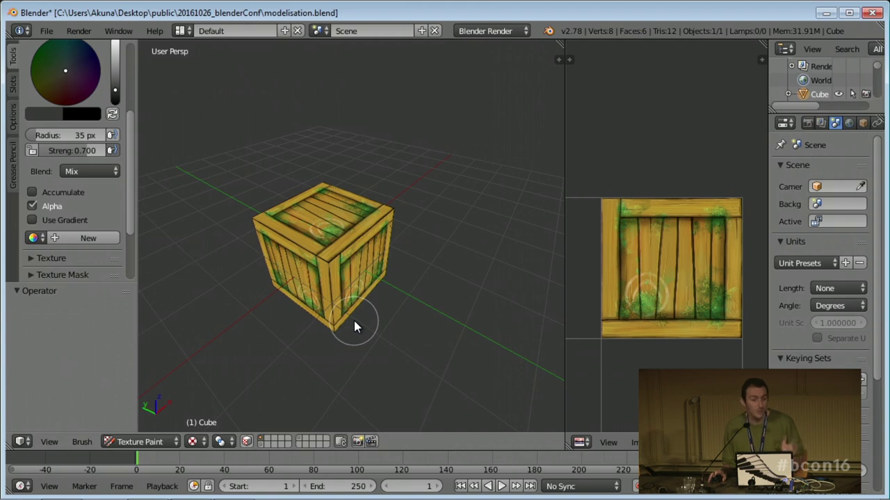
mouse_move(368, 315)
middle_down()
mouse_move(390, 297)
mouse_move(356, 309)
middle_up()
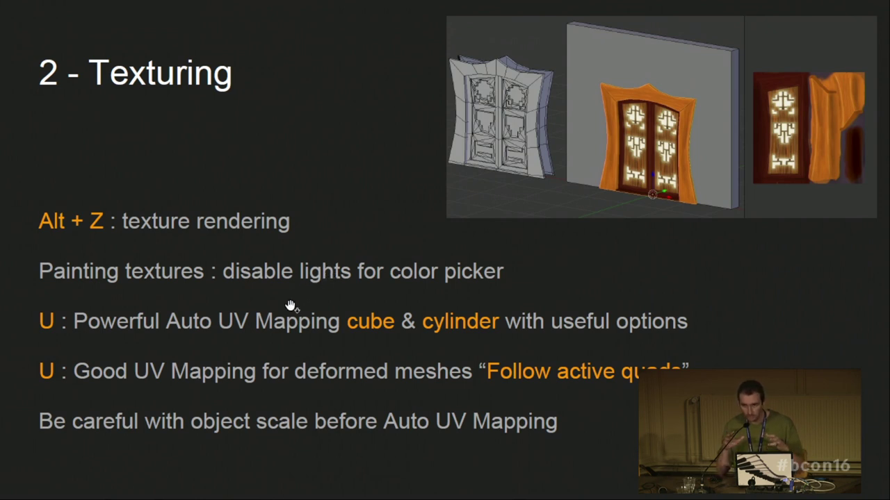
key(alt+Tab)
middle_drag(317, 329, 336, 305)
scroll(337, 307, up, 5)
middle_drag(342, 271, 356, 285)
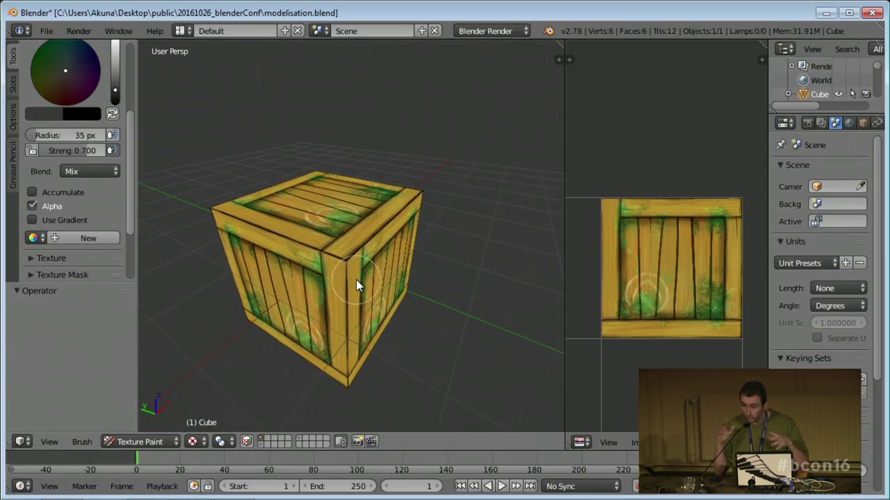
- Unwrap the crate's mesh with Cube Projection, then return to Object Mode
scroll(341, 299, down, 2)
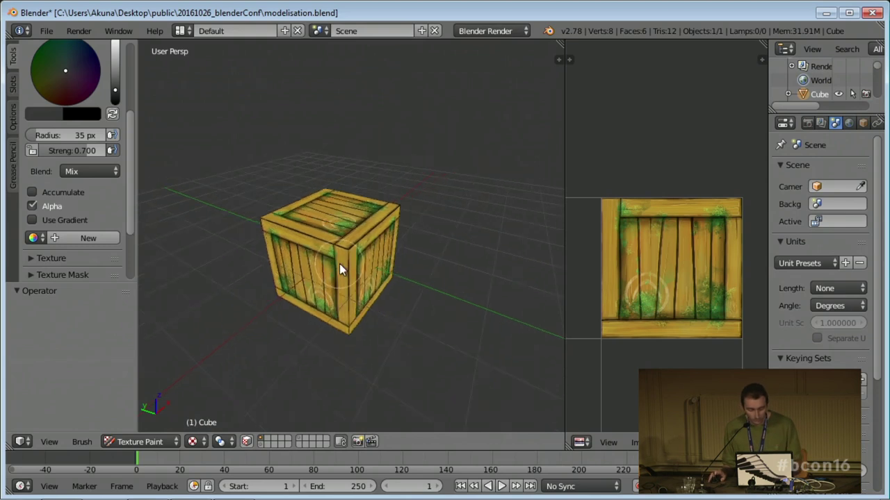
key(Tab)
key(u)
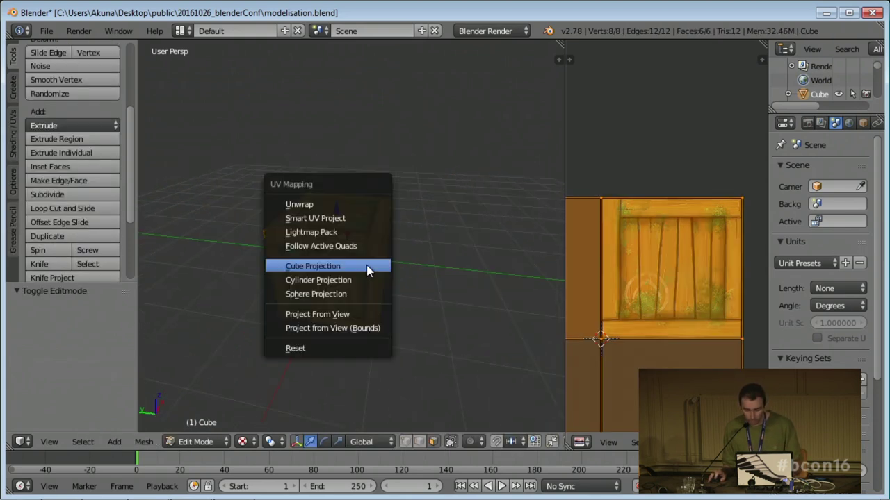
click(367, 265)
mouse_move(365, 298)
middle_down()
mouse_move(339, 266)
mouse_move(425, 268)
mouse_move(369, 276)
mouse_move(392, 283)
mouse_move(354, 301)
middle_up()
scroll(339, 266, down, 3)
scroll(356, 267, up, 5)
key(Tab)
key(Tab)
key(Tab)
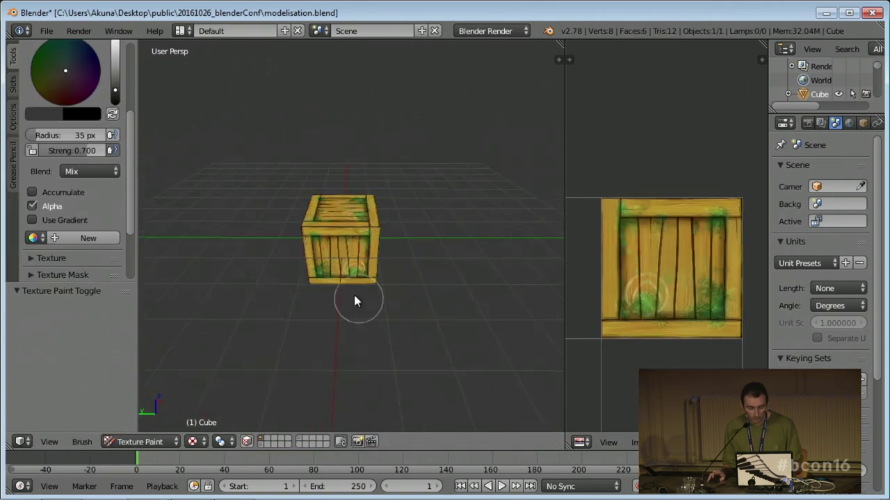
click(168, 442)
click(142, 425)
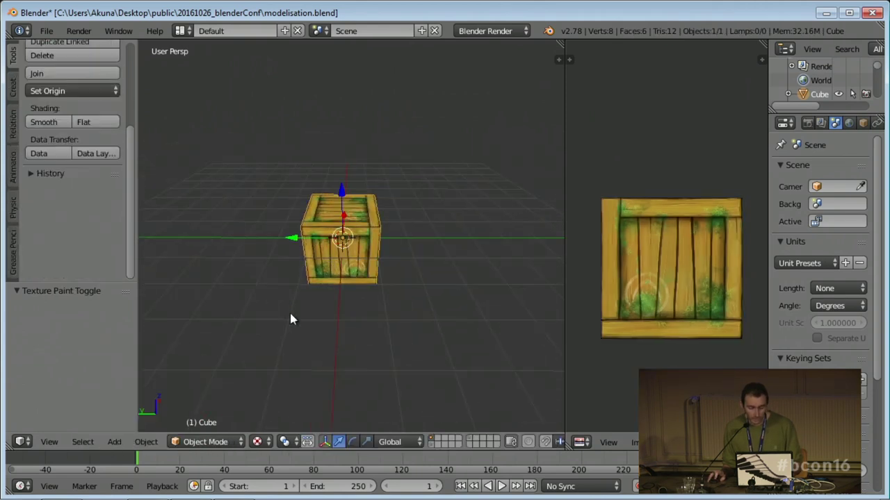
- Reapply Cube Projection to the whole cube mesh and inspect the crate's top
key(Tab)
key(u)
click(415, 280)
middle_drag(415, 281, 380, 279)
scroll(407, 306, up, 3)
middle_drag(406, 306, 417, 264)
scroll(418, 265, up, 2)
scroll(377, 247, down, 5)
shift+middle_drag(369, 248, 353, 263)
key(Tab)
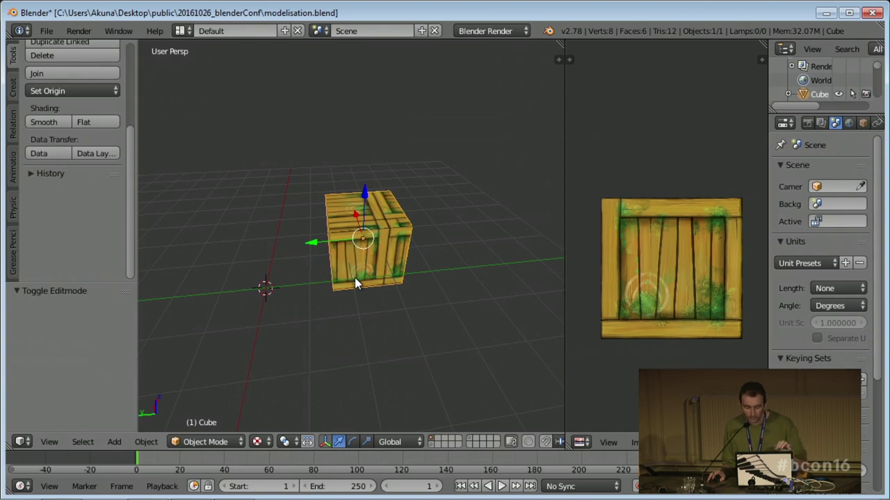
mouse_move(355, 278)
middle_down()
mouse_move(338, 288)
mouse_move(366, 269)
mouse_move(349, 265)
middle_up()
- Reset the cube's location and rotation, then Cube-project its UVs again
key(shift+s)
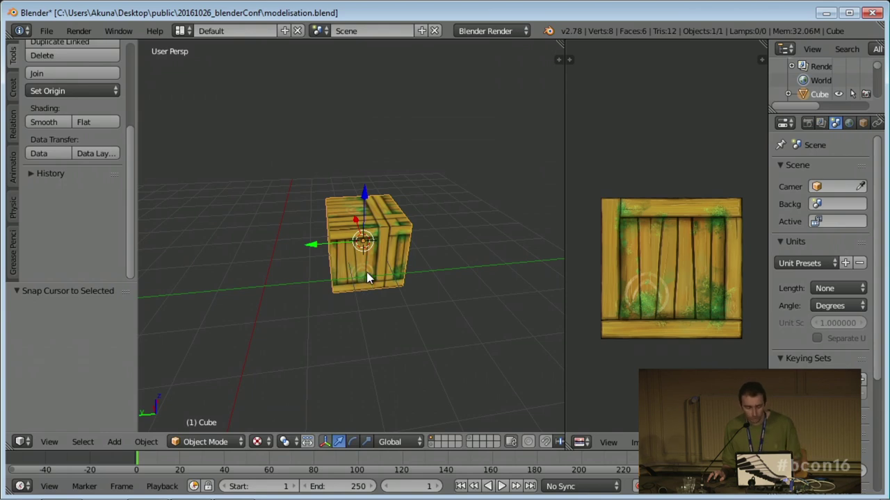
key(alt+g)
key(alt+r)
key(Tab)
key(u)
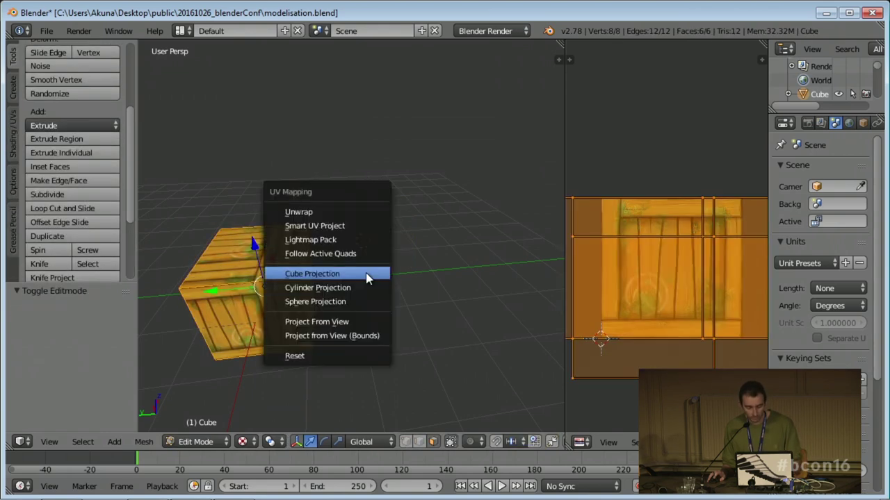
click(366, 274)
key(Tab)
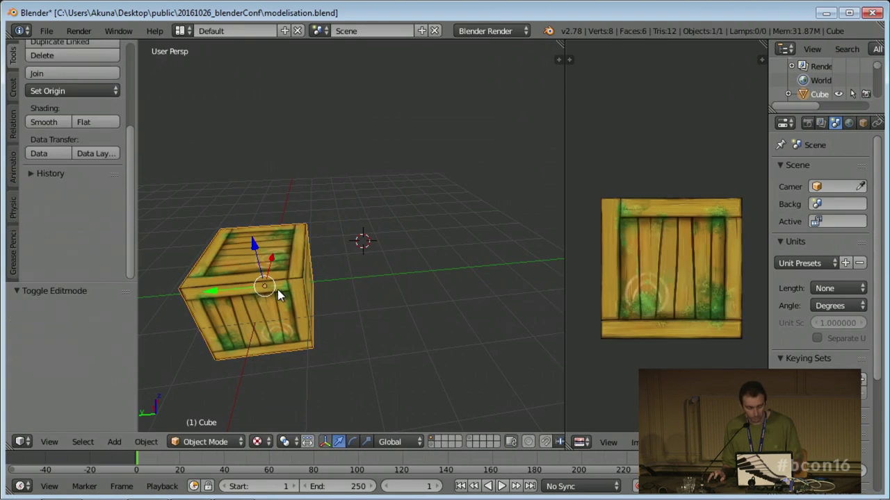
- Snap the cube to the 3D cursor and check its UV faces in Edit Mode
key(shift+s)
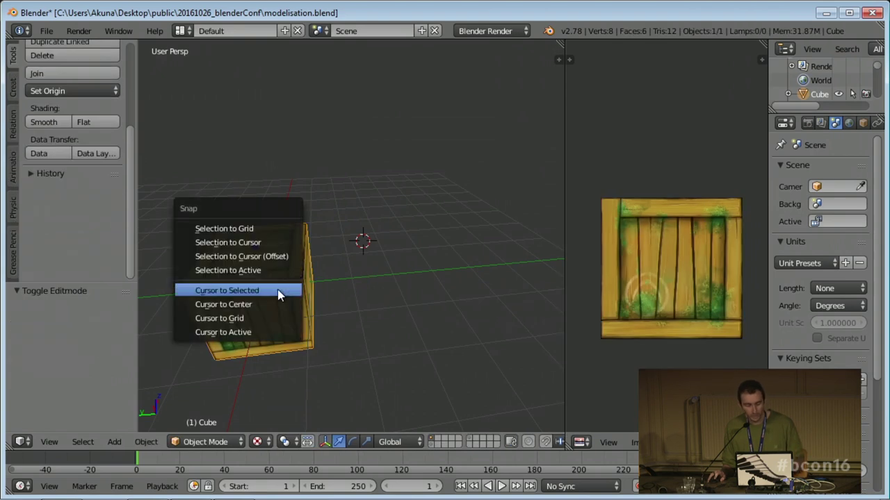
click(267, 243)
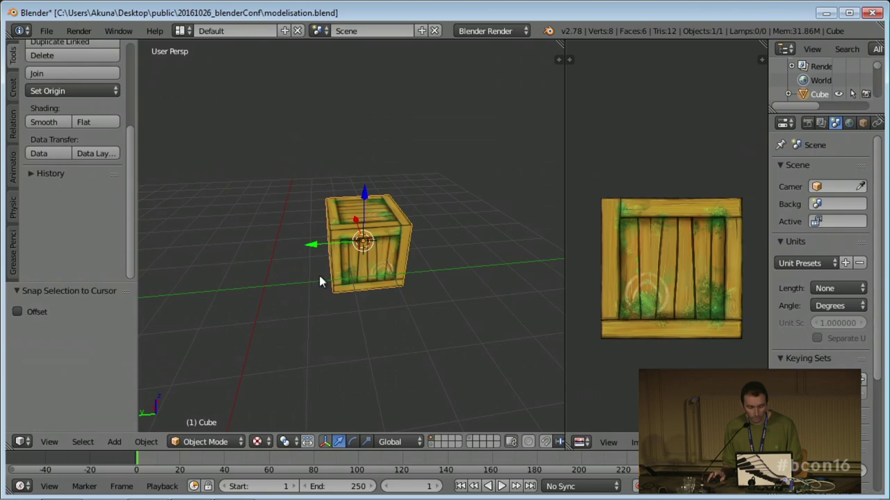
middle_drag(388, 302, 346, 292)
key(Tab)
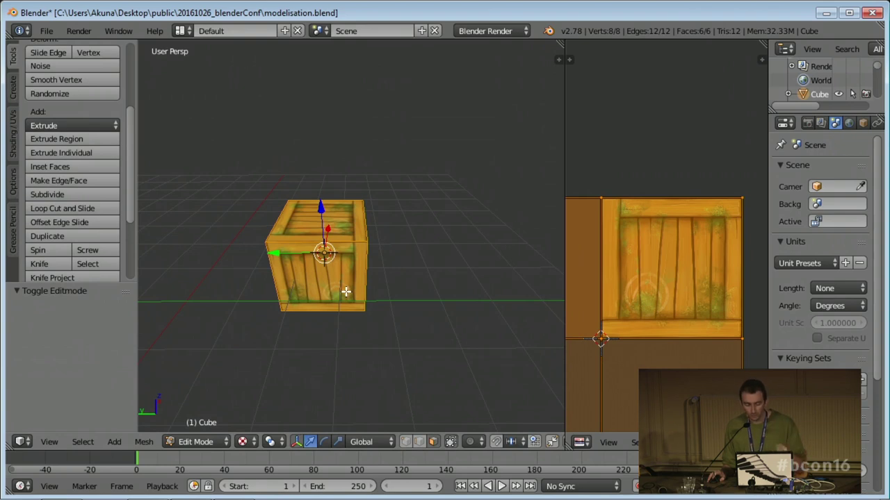
middle_drag(345, 297, 357, 282)
key(Tab)
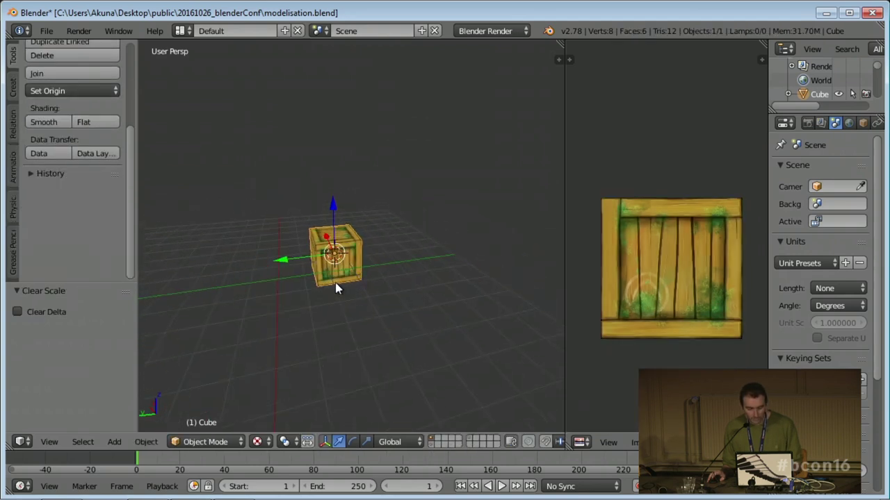
- Move the cube back to the world origin and enlarge it about 2.36 times
key(alt+g)
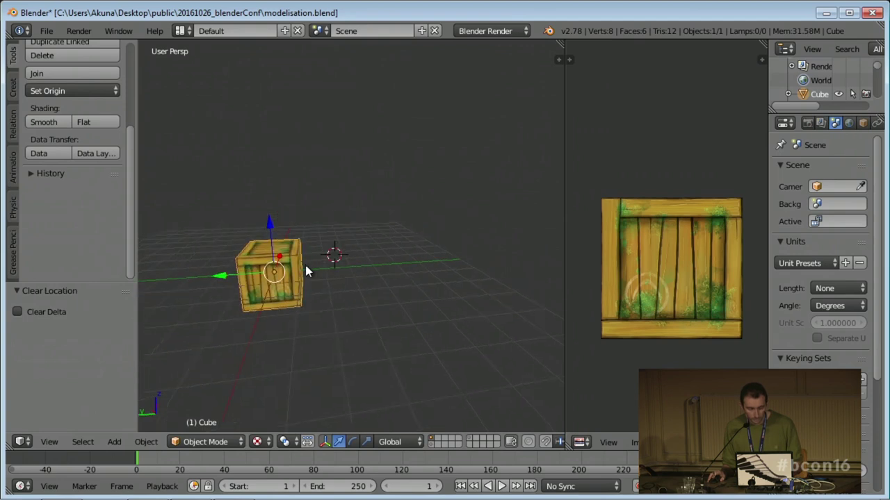
key(s)
click(364, 303)
key(Tab)
scroll(363, 303, down, 3)
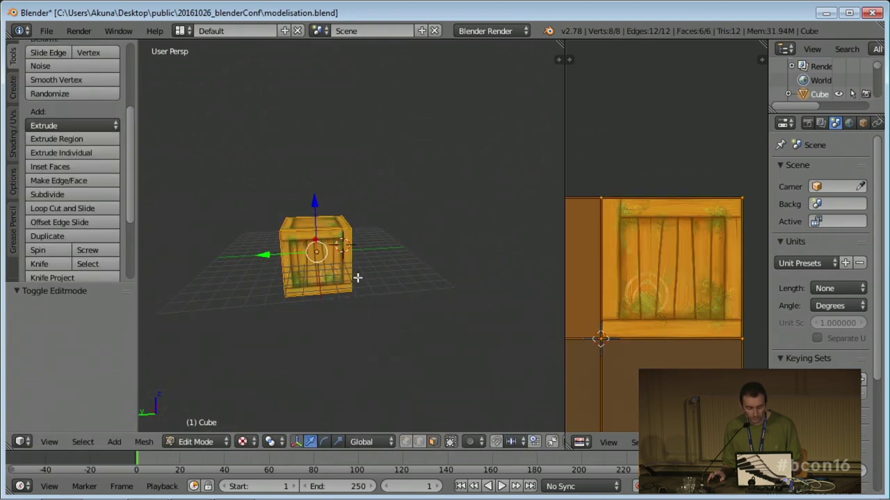
scroll(357, 276, up, 8)
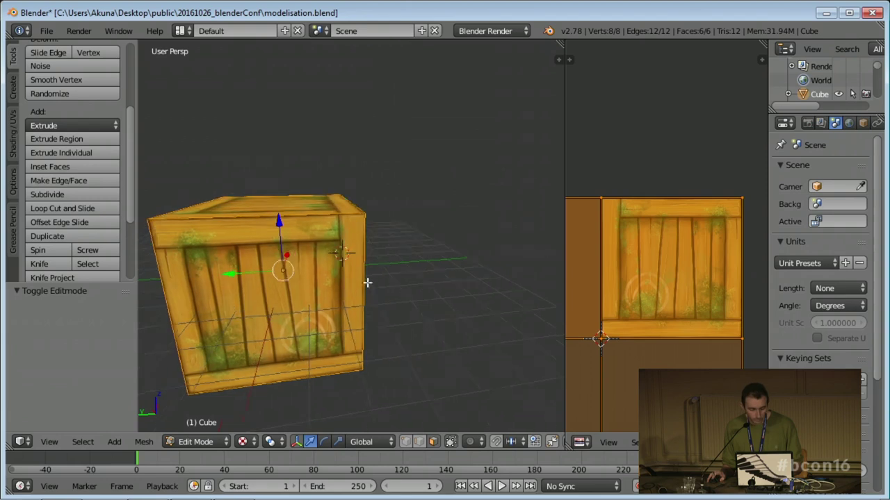
scroll(381, 292, down, 5)
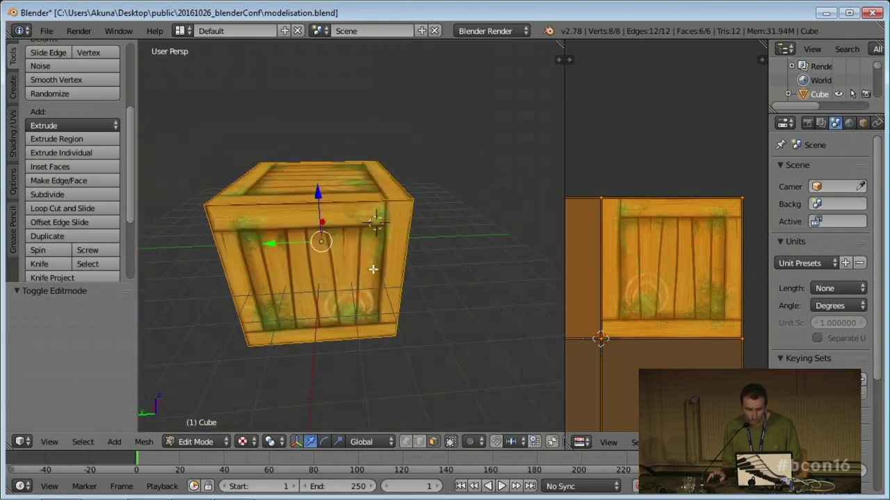
key(Tab)
- Shrink the crate to 0.843, Cube-project its UVs, and apply the scale
key(s)
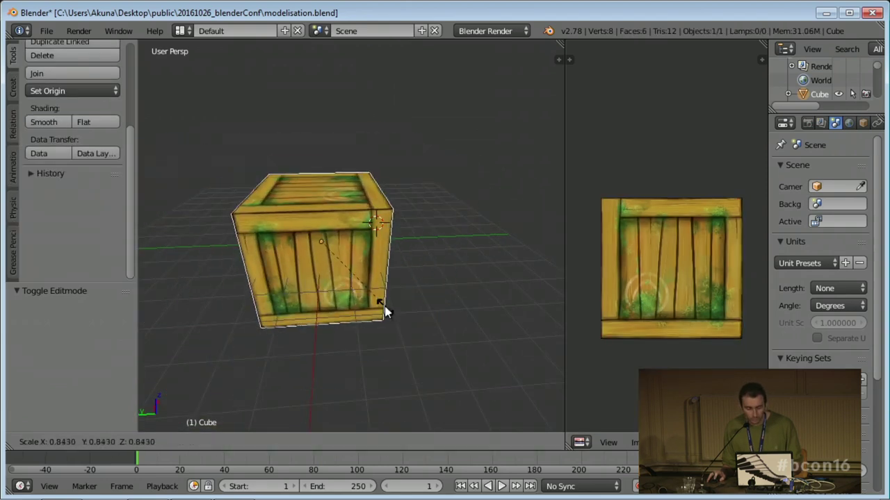
click(391, 317)
key(Tab)
key(u)
click(362, 272)
middle_drag(362, 273, 367, 300)
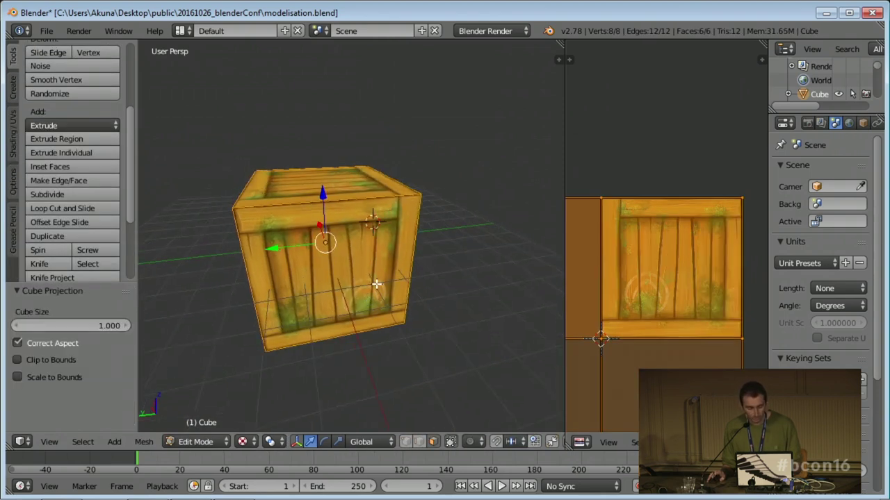
key(Tab)
key(ctrl+a)
click(364, 312)
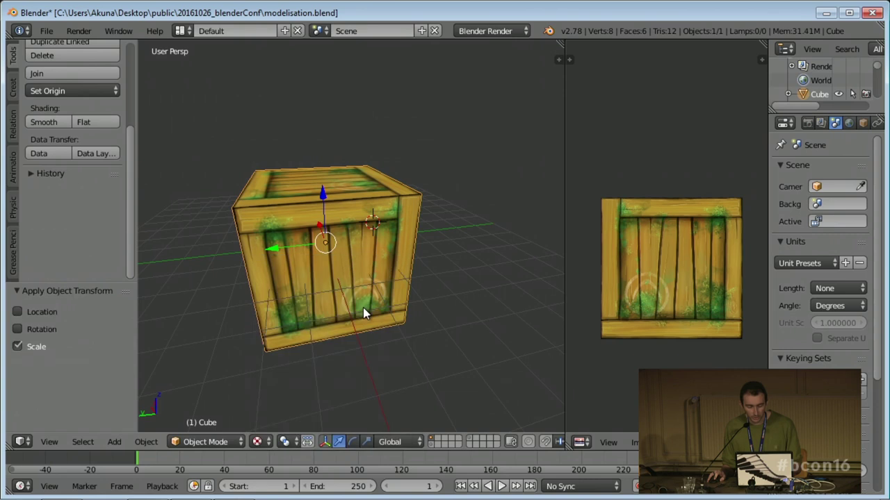
key(Tab)
- Re-project the crate's UVs with Cube Projection and inspect the faces from several angles
key(u)
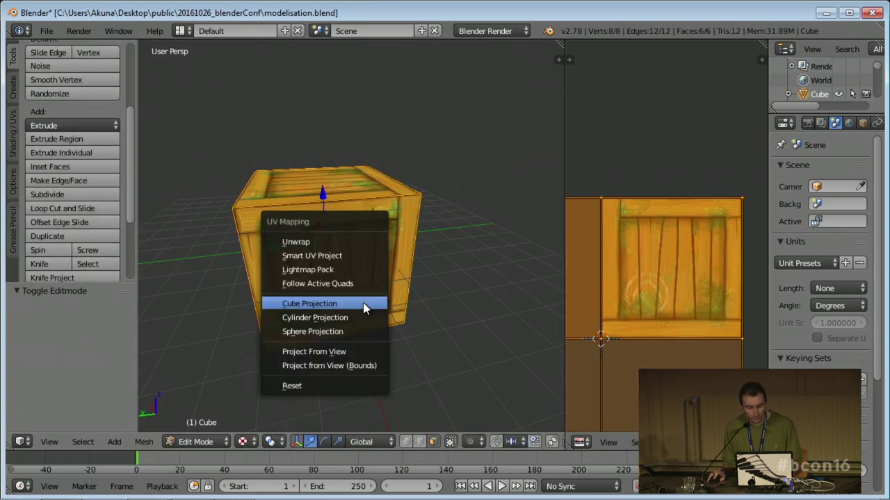
click(363, 306)
middle_drag(362, 303, 360, 281)
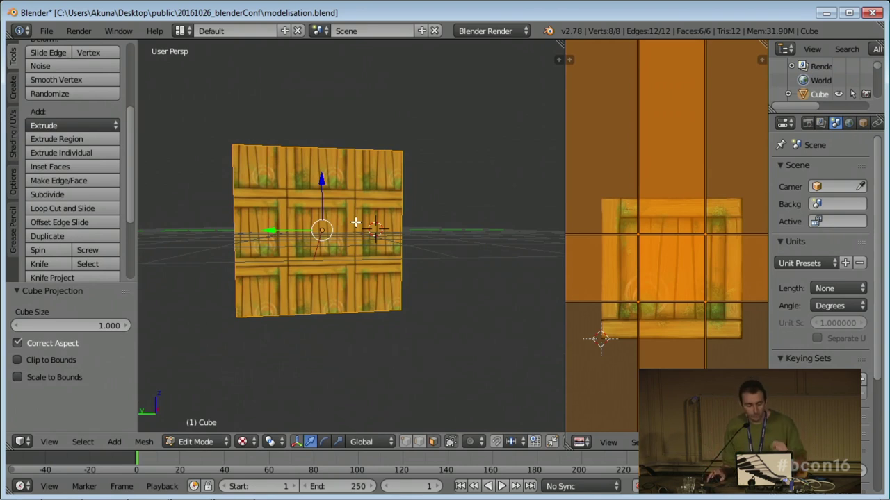
middle_drag(357, 287, 358, 324)
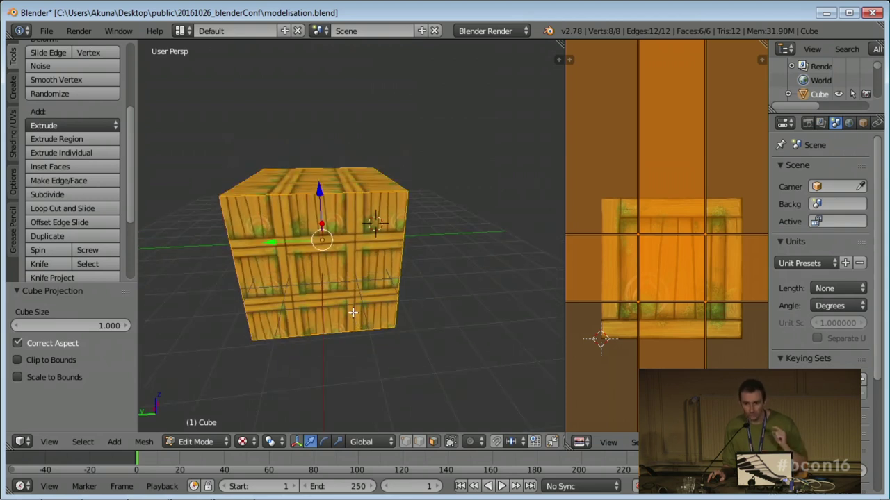
mouse_move(355, 313)
middle_down()
mouse_move(373, 308)
mouse_move(351, 302)
middle_up()
scroll(374, 308, down, 3)
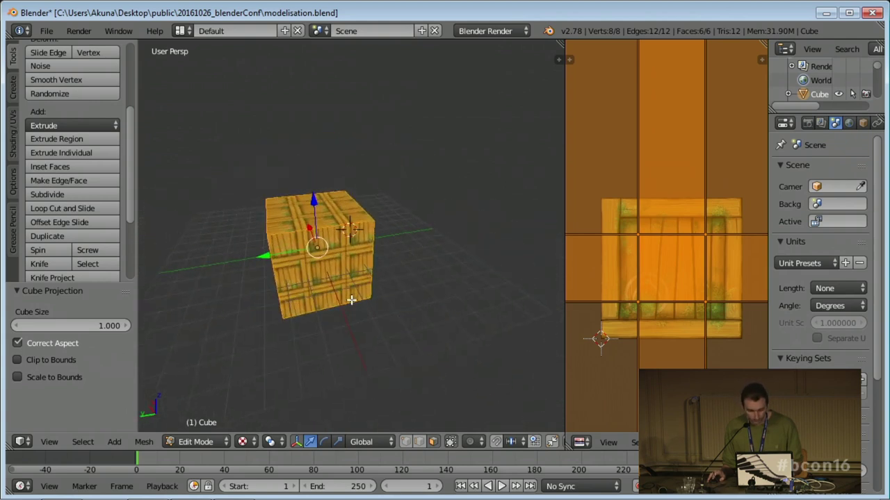
key(Tab)
scroll(356, 304, up, 4)
key(Tab)
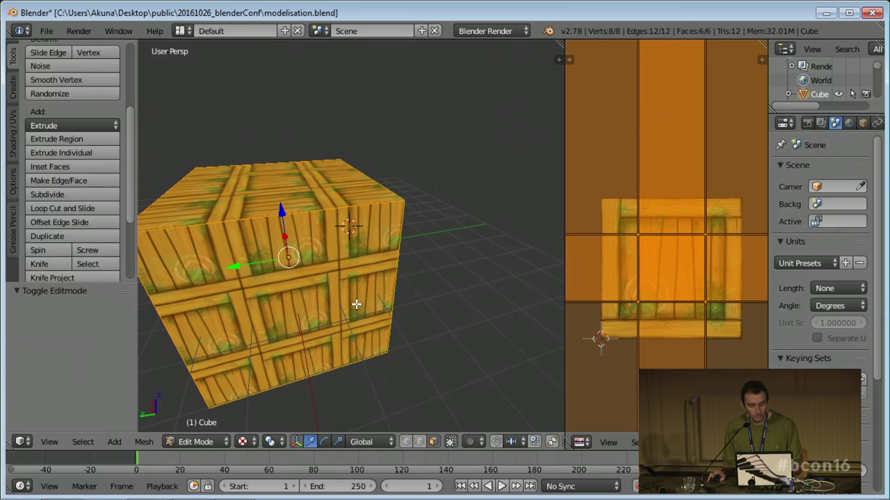
scroll(357, 304, down, 1)
- Cube-project with Scale to Bounds enabled so each face shows one whole crate panel
key(u)
click(350, 259)
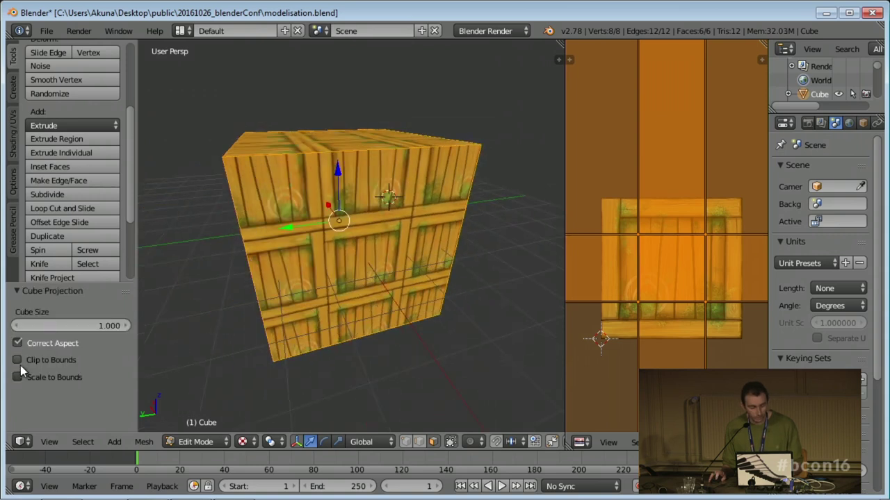
click(18, 377)
middle_drag(272, 278, 372, 260)
scroll(277, 272, down, 2)
scroll(362, 250, up, 3)
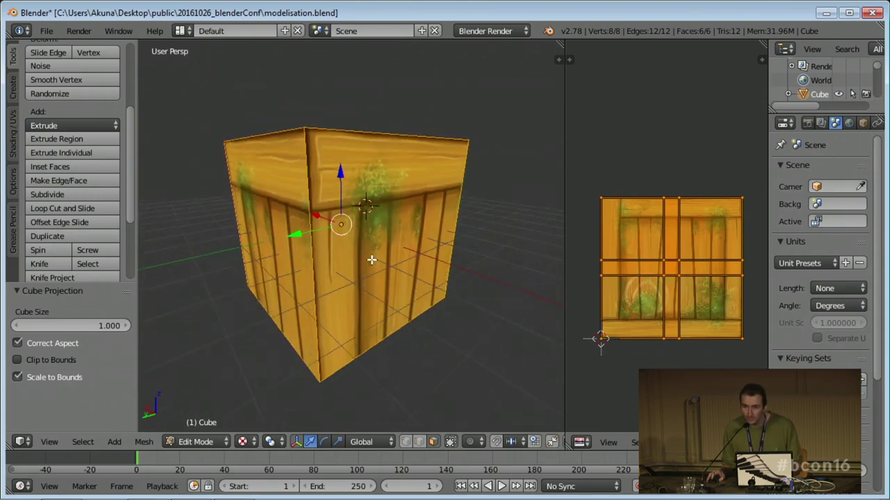
scroll(372, 260, down, 4)
key(Tab)
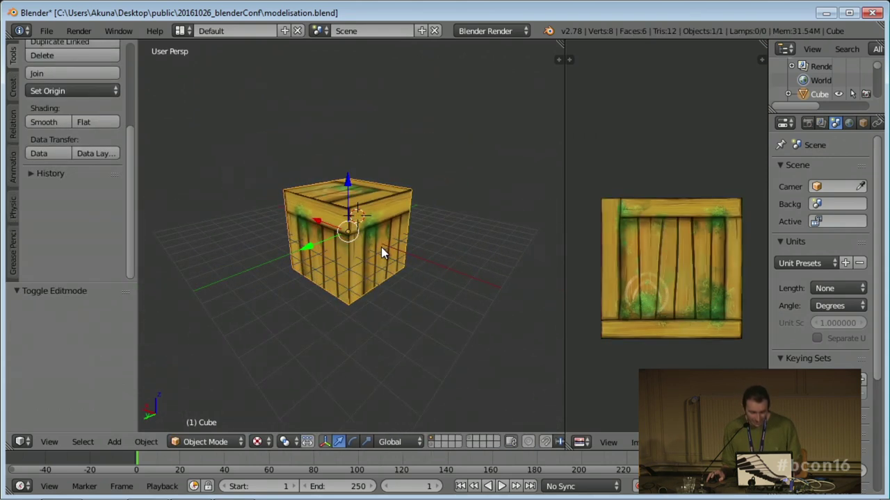
- Delete the crate cube
middle_drag(372, 251, 361, 259)
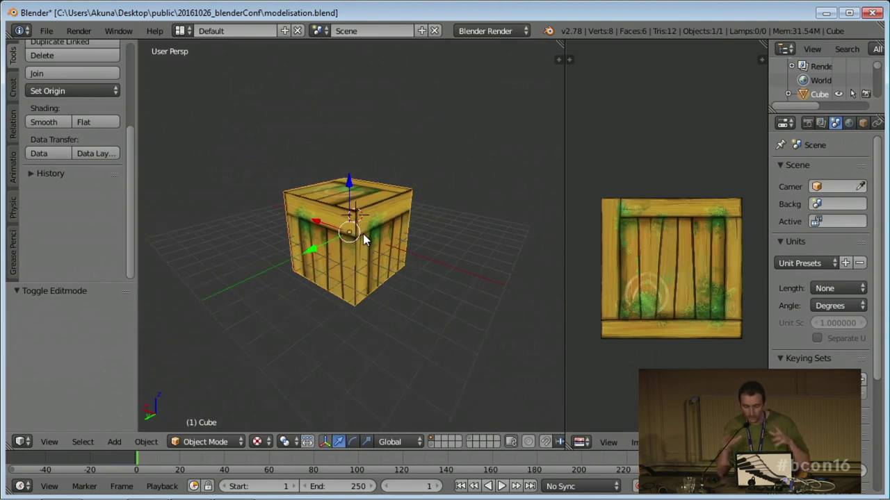
scroll(373, 255, down, 3)
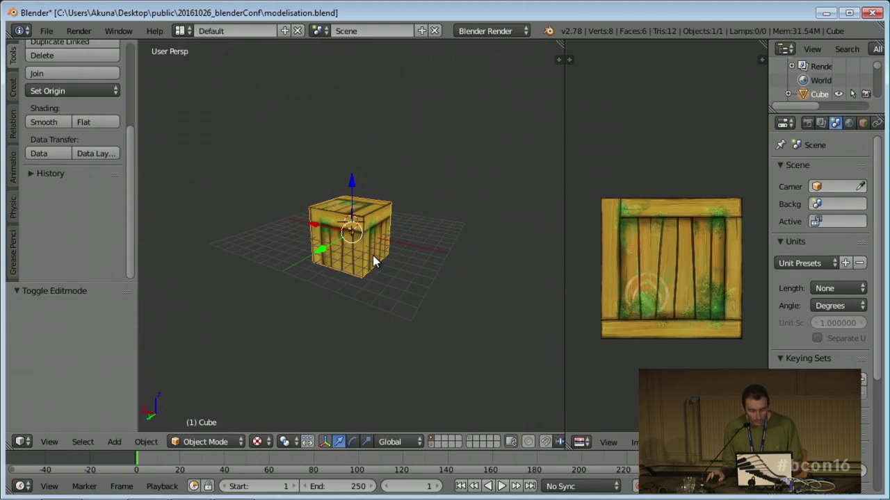
key(x)
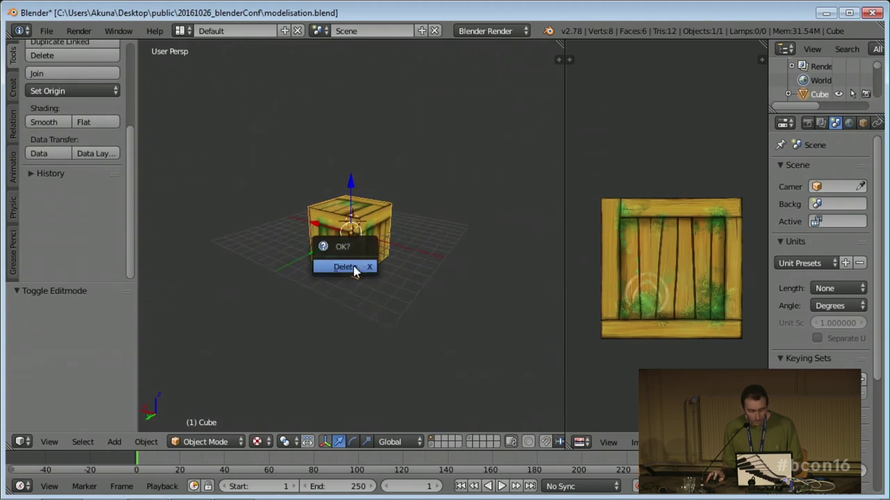
click(351, 268)
- Add a new mesh cylinder to the scene
key(shift+a)
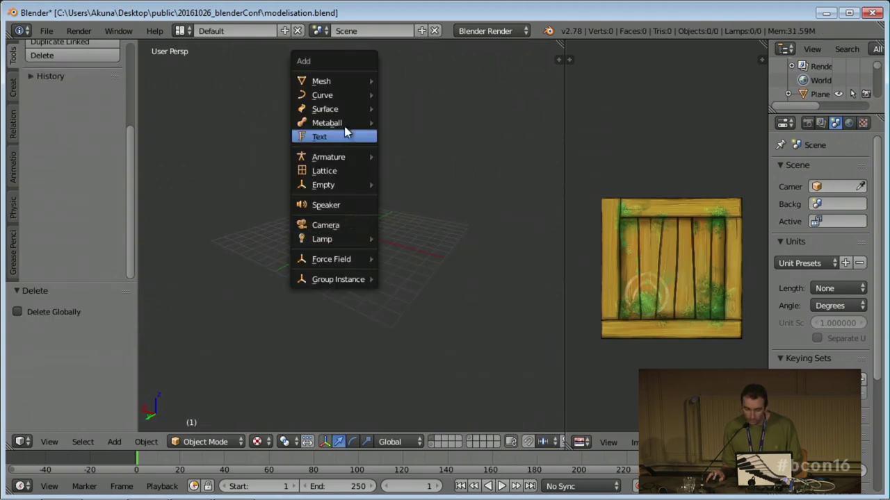
mouse_move(350, 188)
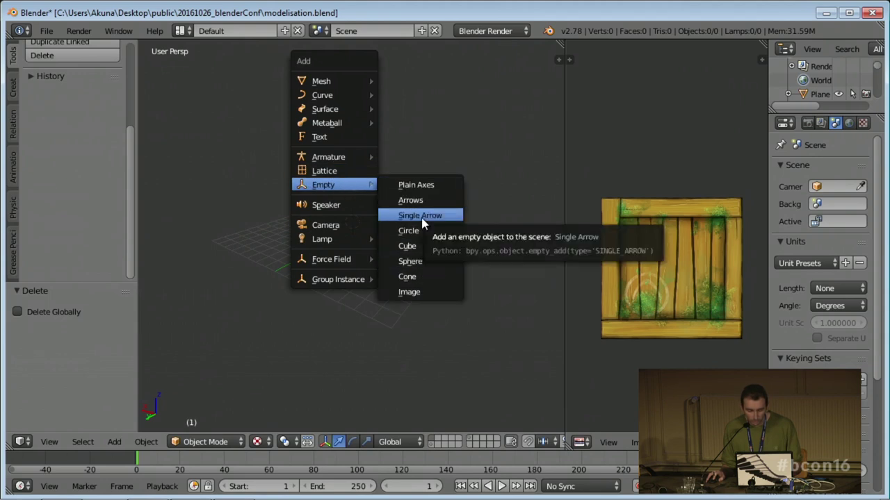
mouse_move(362, 81)
click(425, 146)
scroll(405, 256, up, 8)
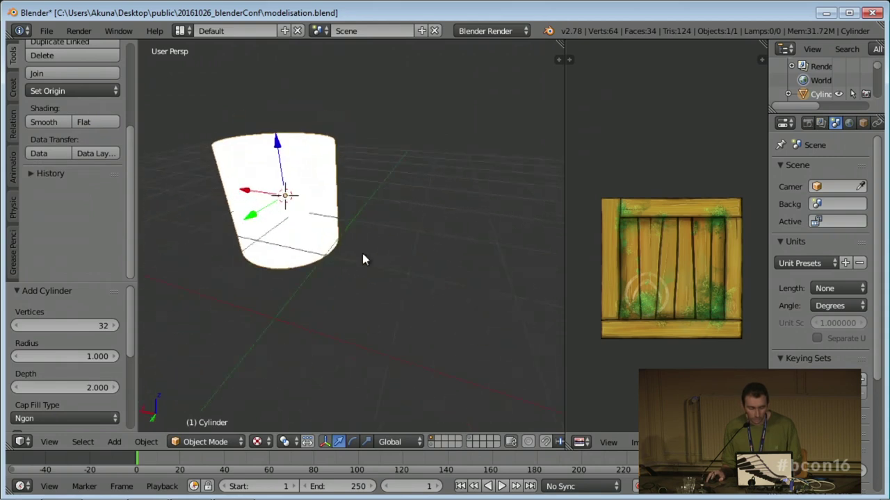
- Unwrap the cylinder's UVs with Cube Projection in Edit Mode
key(Tab)
middle_drag(342, 248, 475, 240)
key(u)
click(358, 249)
middle_drag(385, 214, 426, 257)
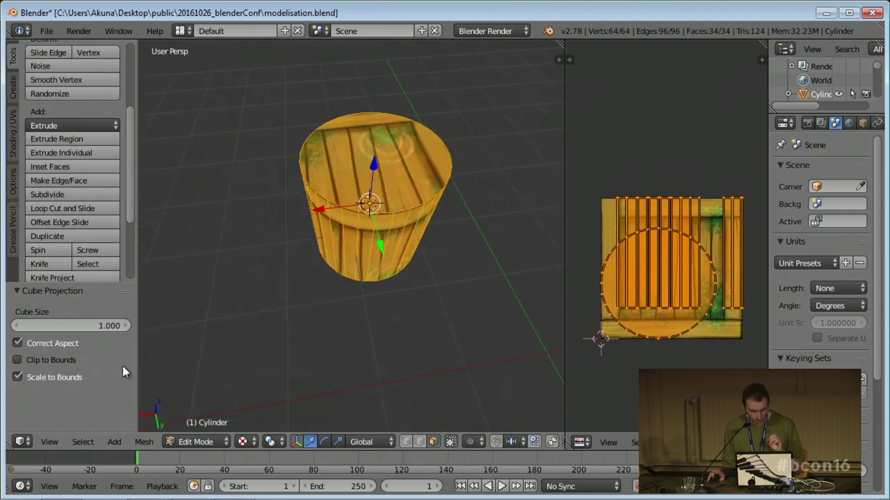
middle_drag(168, 365, 108, 310)
- Re-unwrap the cylinder with Cylinder Projection
key(u)
click(328, 247)
middle_drag(327, 285, 338, 257)
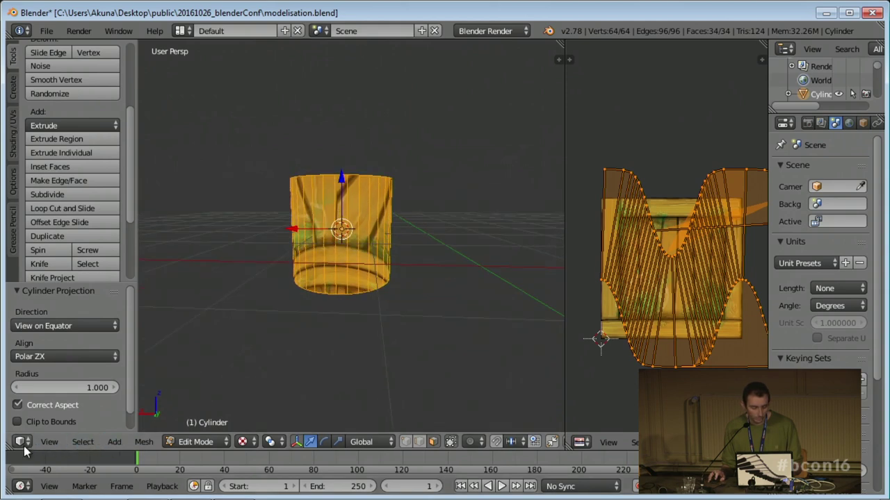
- Switch the viewport to an orthographic Left view
click(49, 442)
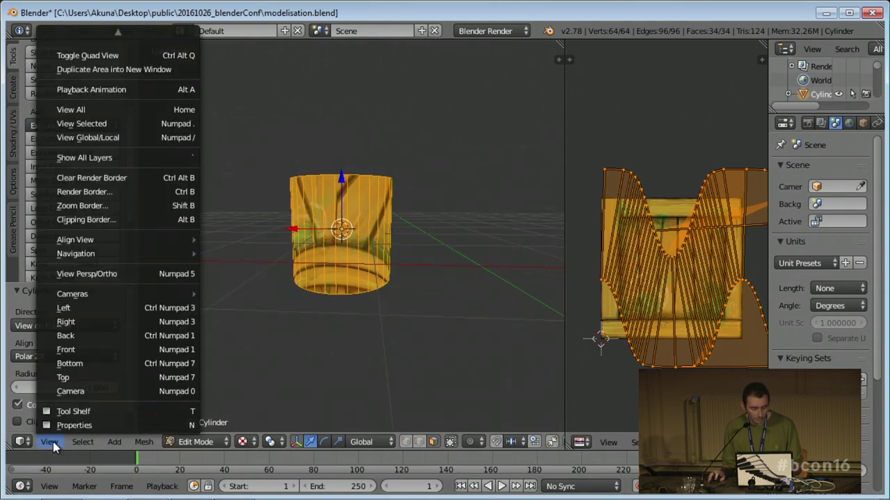
click(83, 308)
click(49, 442)
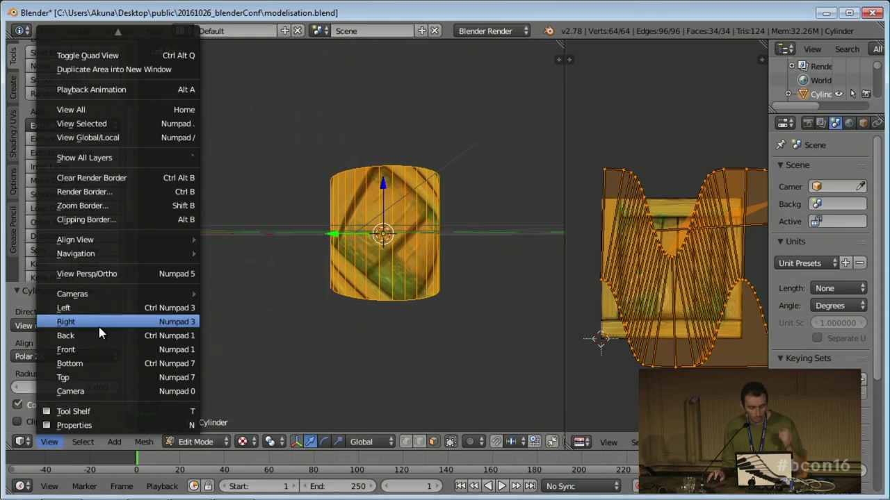
click(128, 277)
- Reapply Cylinder Projection to the cylinder from the side view
key(u)
click(452, 287)
middle_drag(452, 286, 392, 279)
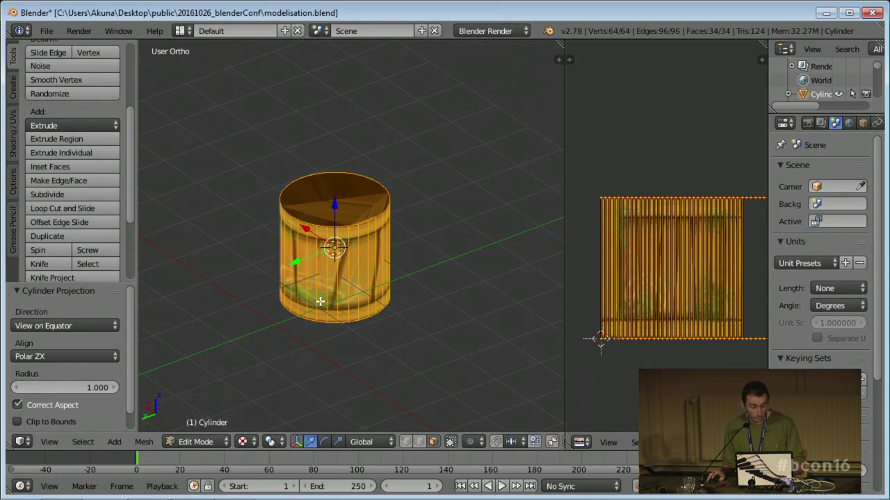
key(u)
click(349, 261)
middle_drag(673, 271, 663, 190)
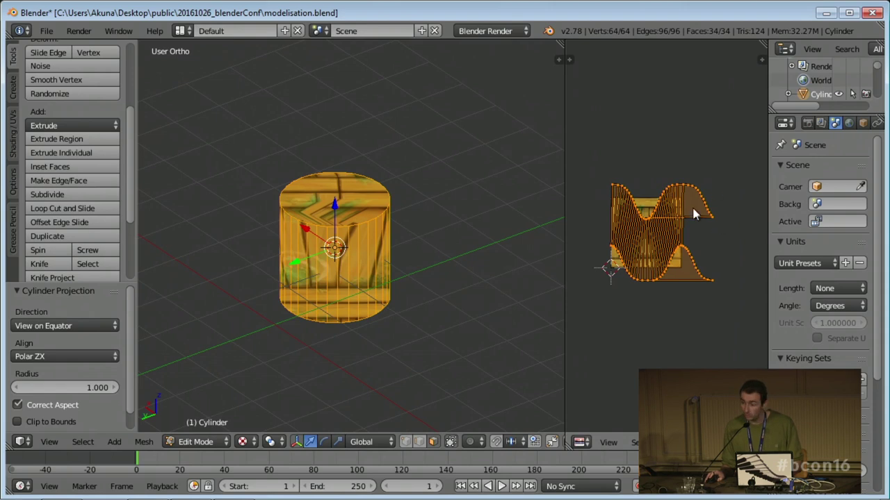
middle_drag(287, 295, 333, 305)
- Set the cylinder projection Direction to Align to Object
click(70, 326)
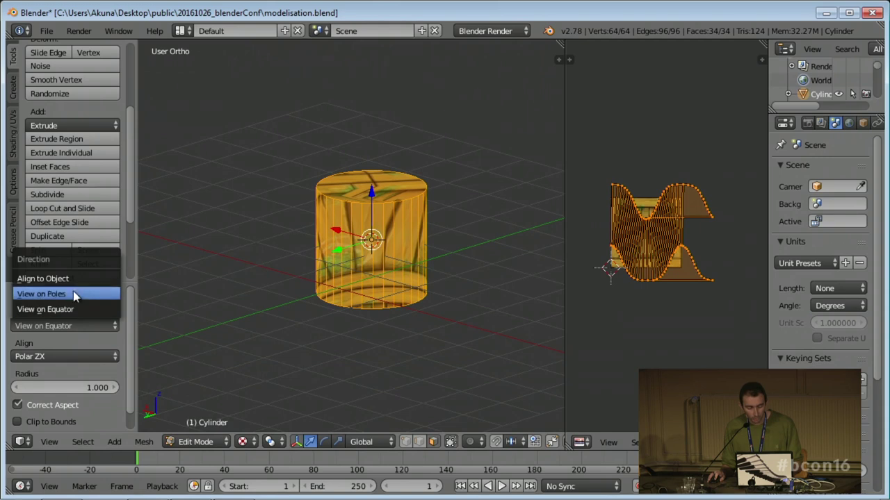
click(56, 276)
middle_drag(453, 226, 379, 264)
scroll(368, 275, down, 2)
click(83, 326)
click(105, 327)
middle_drag(318, 306, 338, 280)
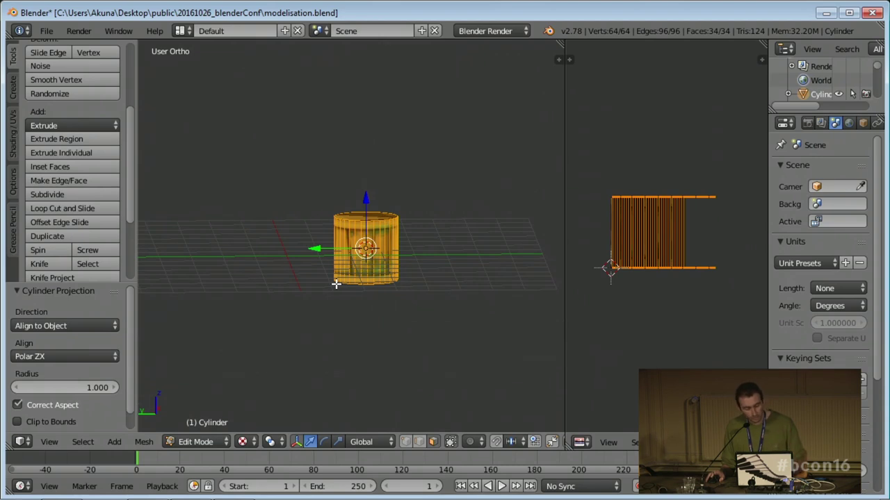
middle_drag(336, 283, 361, 255)
scroll(365, 263, down, 2)
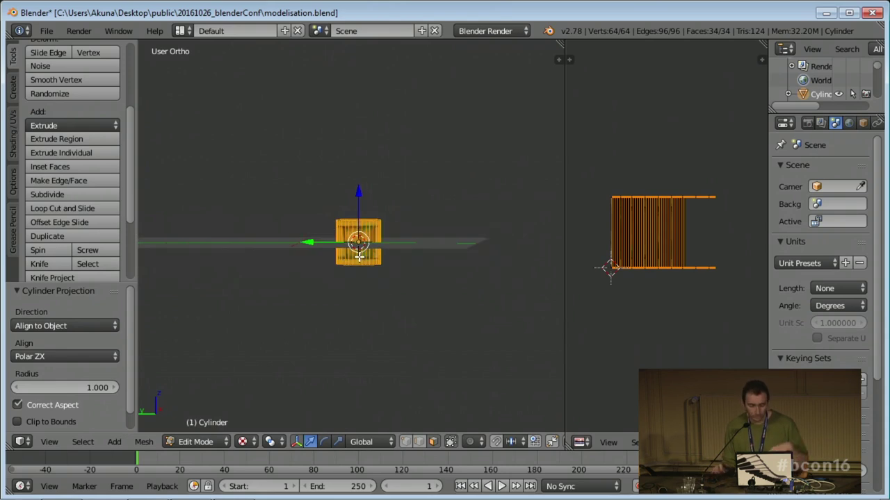
- Switch to face selection and select the cylinder's top face
key(ctrl+Tab)
click(386, 221)
middle_drag(384, 221, 366, 227)
right_click(364, 226)
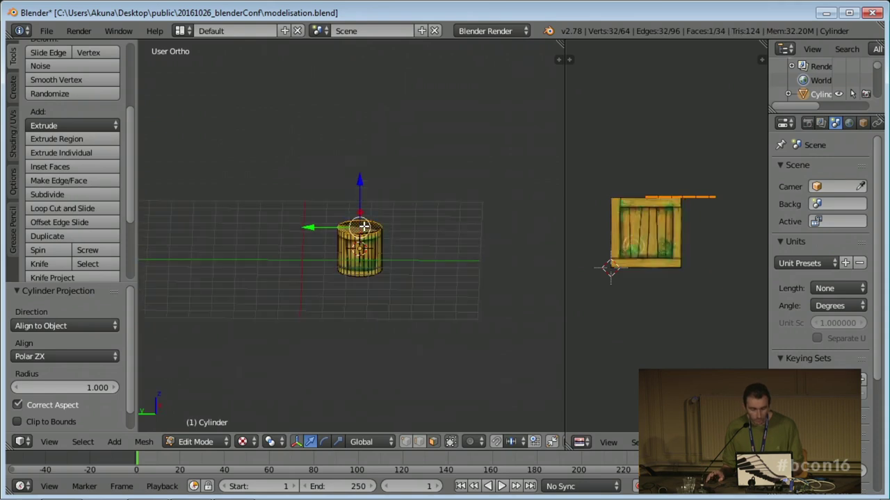
middle_drag(395, 266, 390, 289)
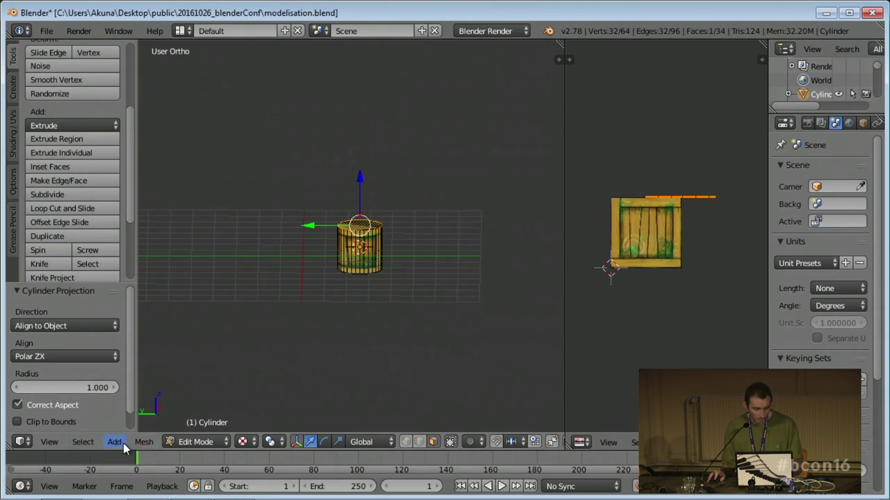
middle_drag(354, 305, 359, 287)
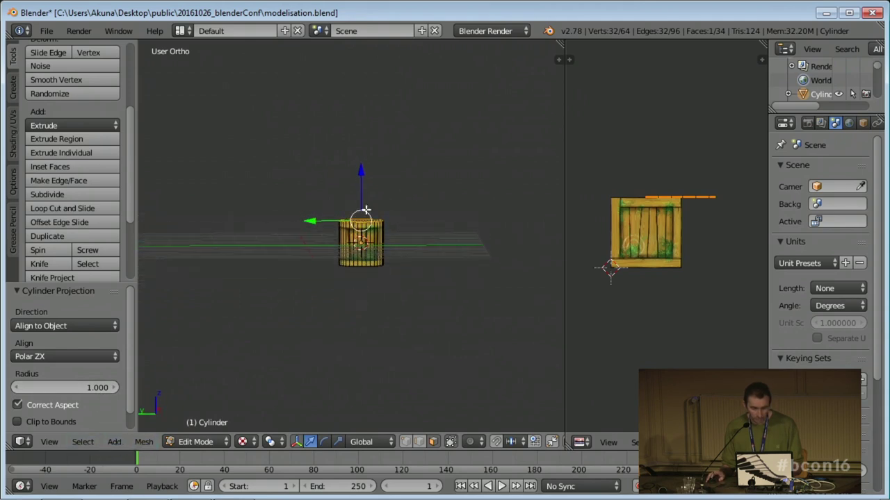
- Extrude the top face into several bending tube segments, undoing the last few
ctrl+click(387, 170)
ctrl+click(412, 146)
ctrl+click(367, 95)
ctrl+click(300, 81)
ctrl+click(278, 121)
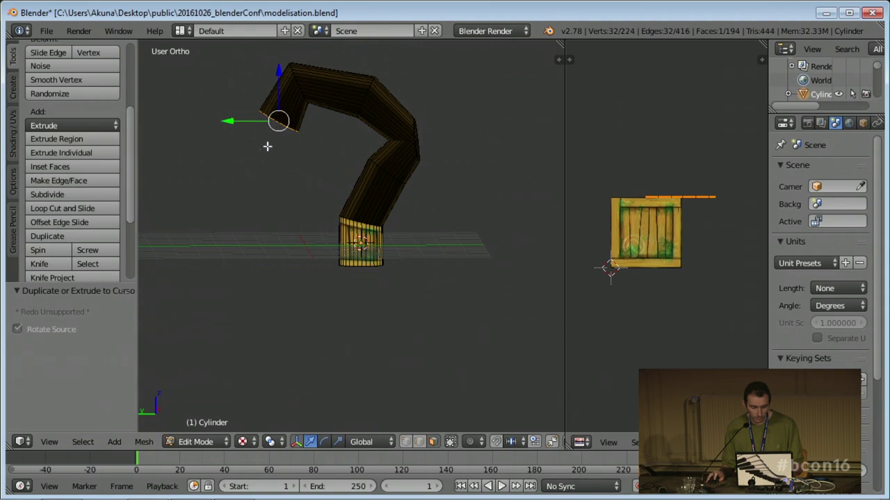
ctrl+click(237, 171)
ctrl+click(178, 141)
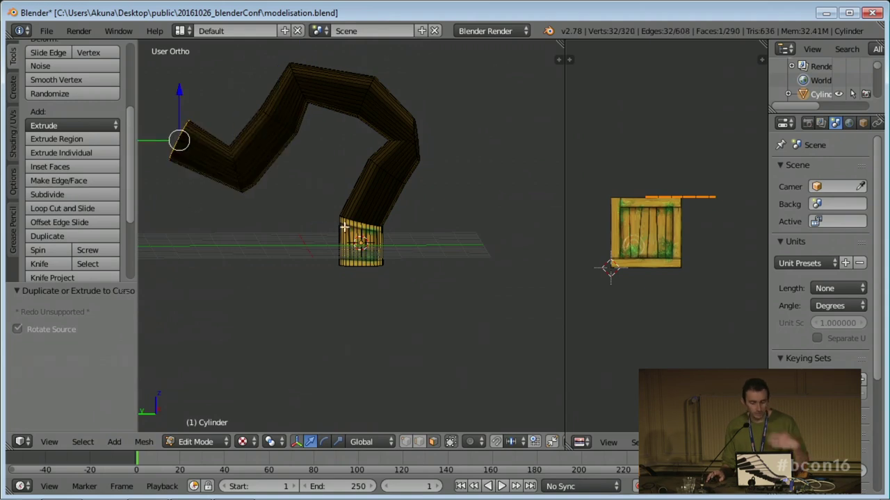
middle_drag(411, 132, 380, 151)
scroll(422, 175, up, 4)
middle_drag(422, 175, 404, 196)
key(ctrl+z)
key(ctrl+z)
key(ctrl+z)
key(ctrl+z)
key(ctrl+z)
key(ctrl+z)
scroll(394, 230, down, 2)
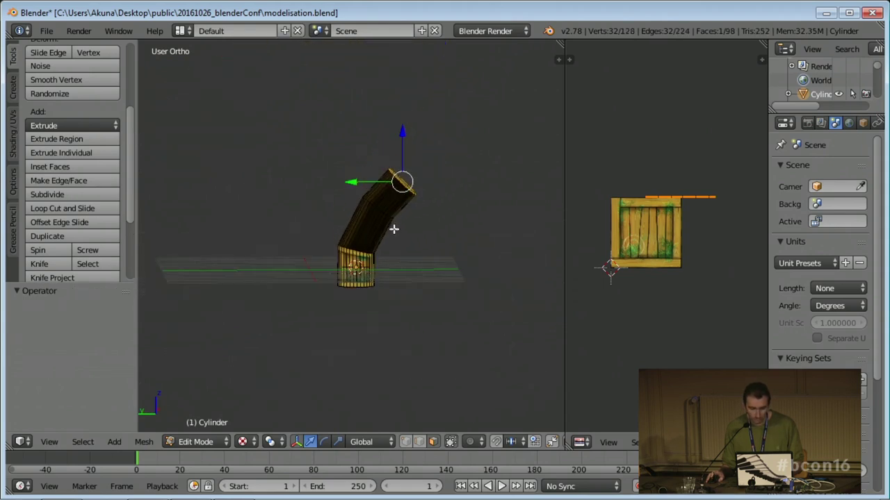
- Extrude five new segments curving over the top into a question-mark tube
ctrl+right_click(431, 155)
ctrl+right_click(447, 121)
ctrl+right_click(414, 85)
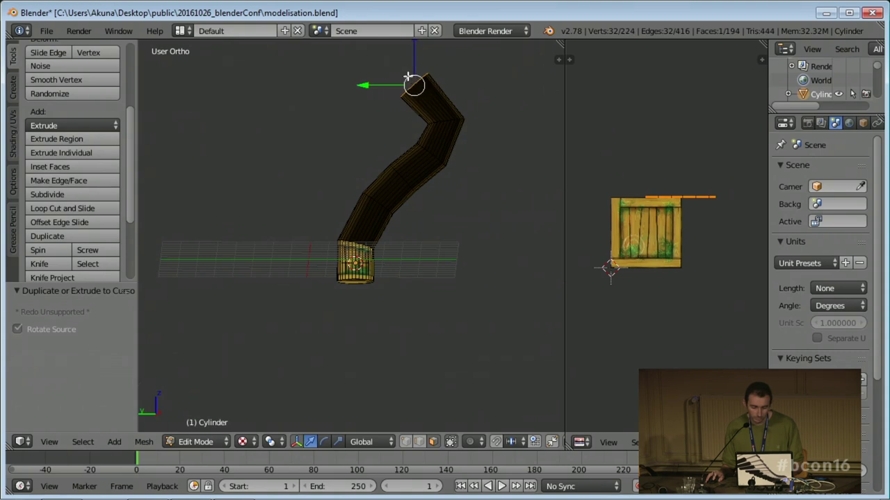
ctrl+right_click(359, 75)
ctrl+right_click(326, 114)
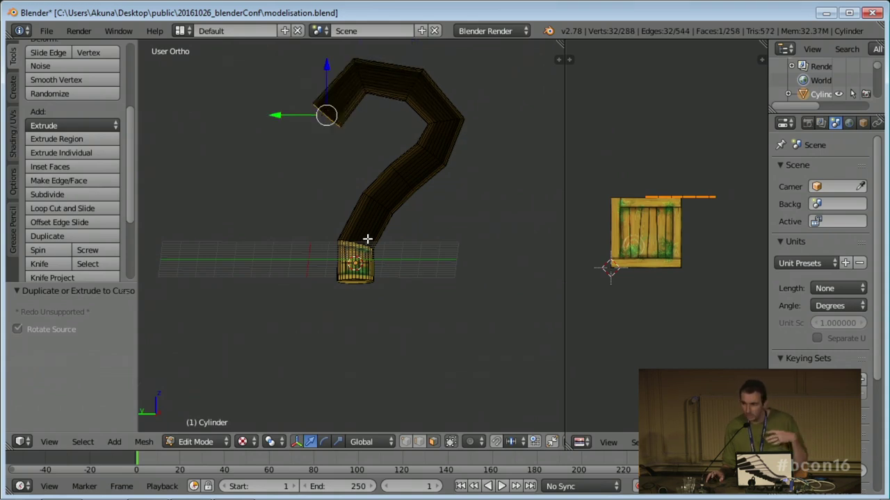
middle_drag(367, 240, 360, 267)
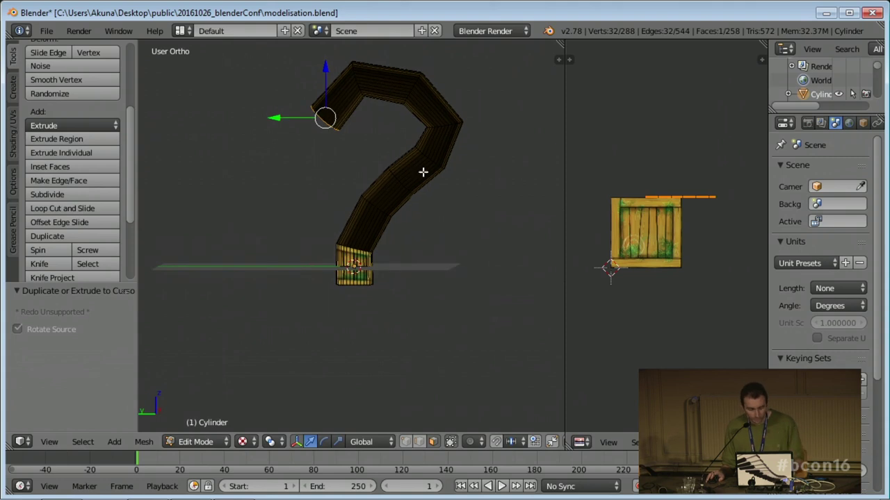
scroll(401, 297, up, 2)
scroll(377, 234, up, 3)
scroll(362, 257, down, 4)
scroll(381, 264, up, 1)
middle_drag(381, 264, 383, 287)
- Select the whole tube and unwrap it with Follow Active Quads using Length Average
key(a)
scroll(351, 306, up, 3)
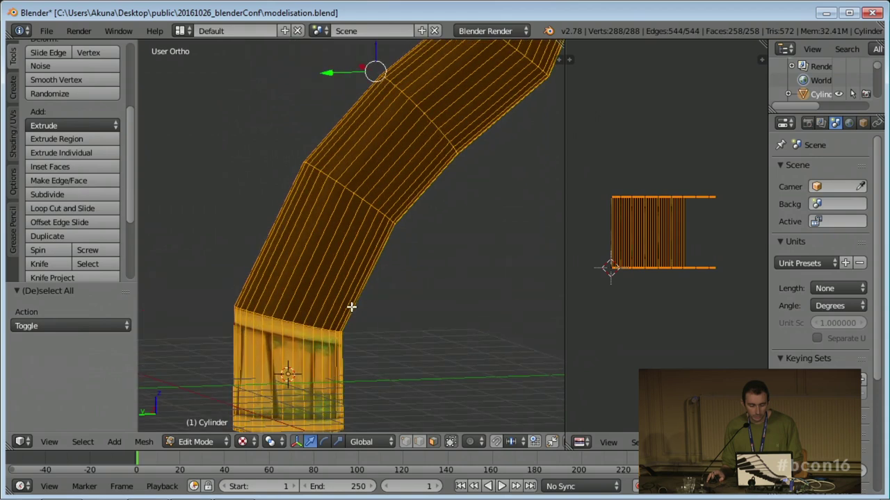
middle_drag(313, 378, 308, 324)
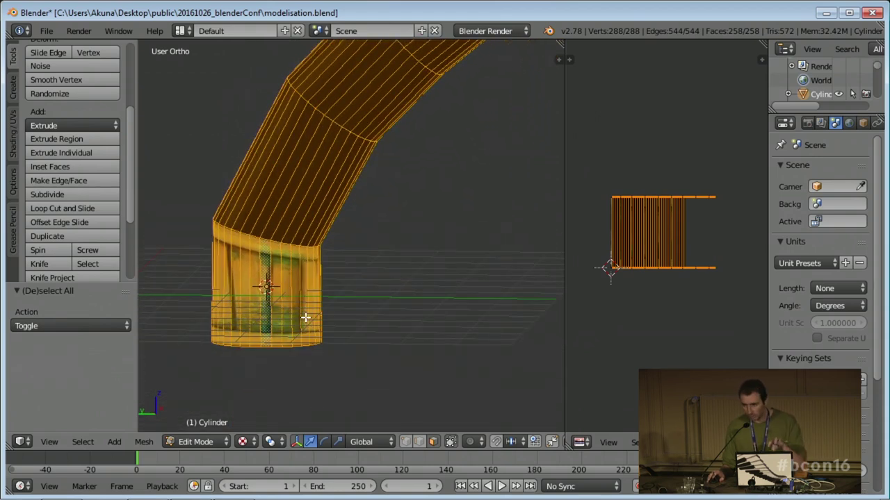
key(u)
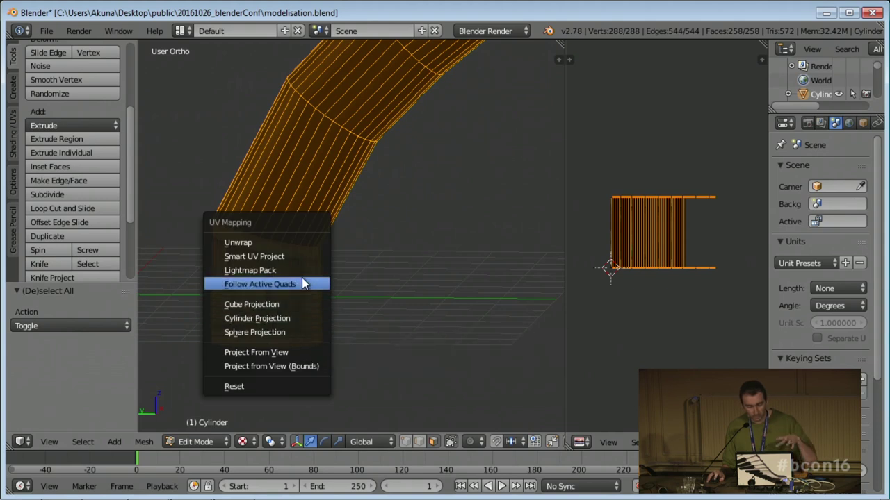
click(298, 284)
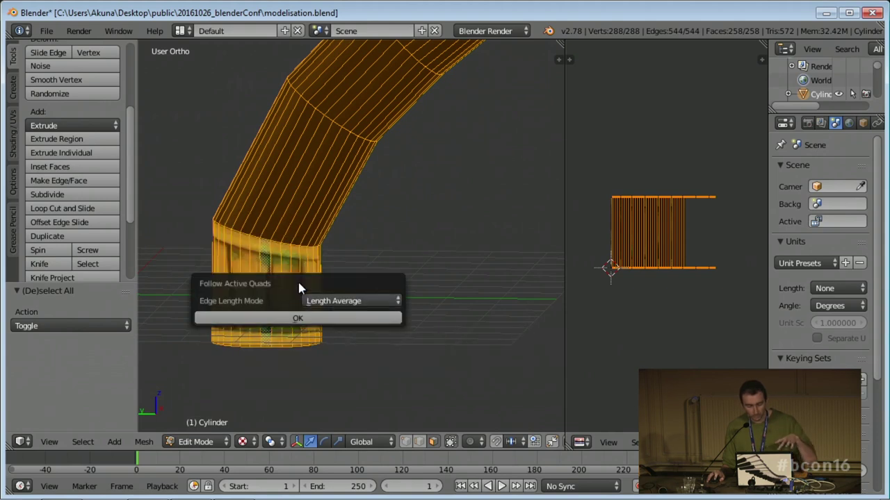
click(299, 320)
middle_drag(257, 284, 353, 327)
scroll(356, 281, up, 4)
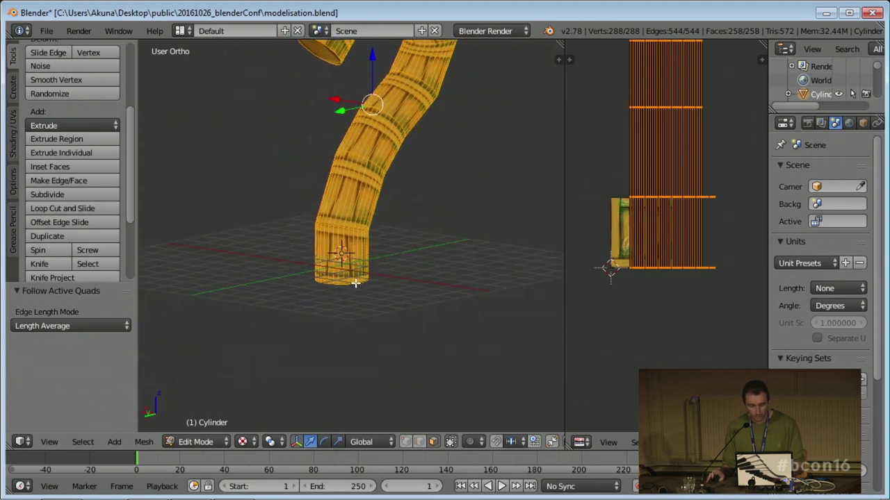
middle_drag(368, 269, 491, 275)
scroll(640, 294, up, 4)
scroll(705, 253, down, 2)
scroll(739, 188, up, 1)
scroll(705, 149, down, 5)
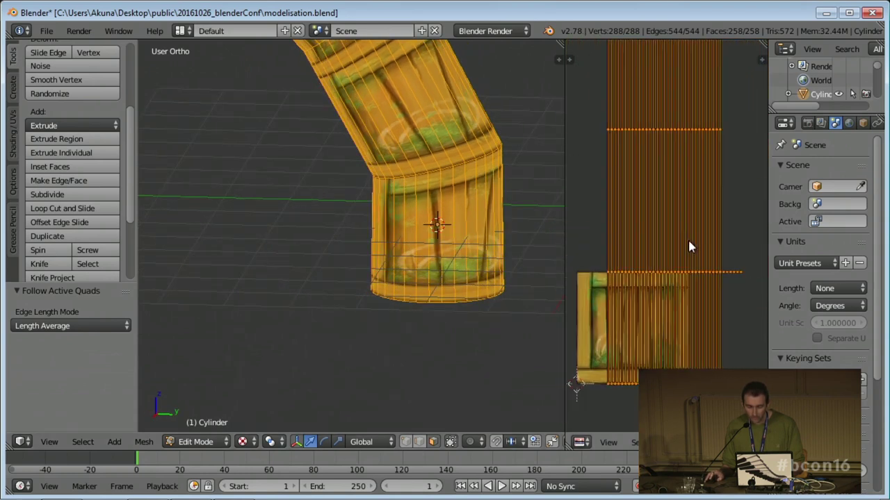
scroll(675, 135, up, 2)
shift+middle_drag(351, 128, 453, 308)
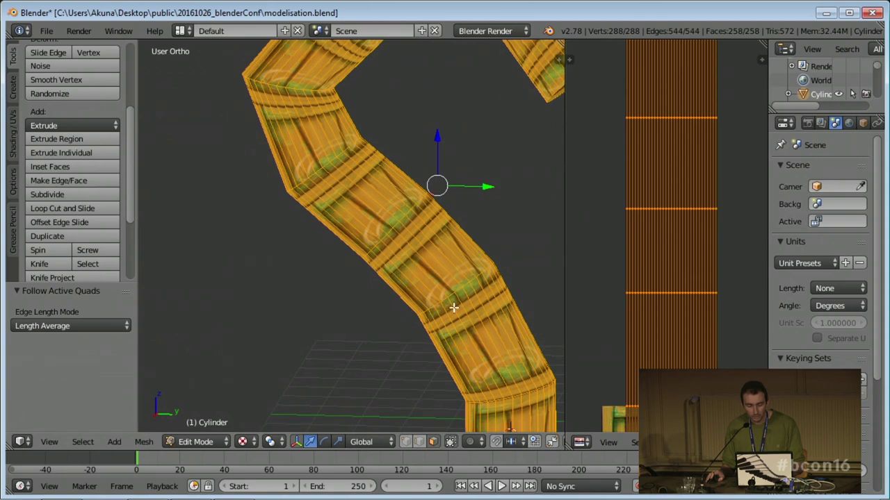
scroll(367, 56, down, 3)
shift+middle_drag(522, 182, 431, 152)
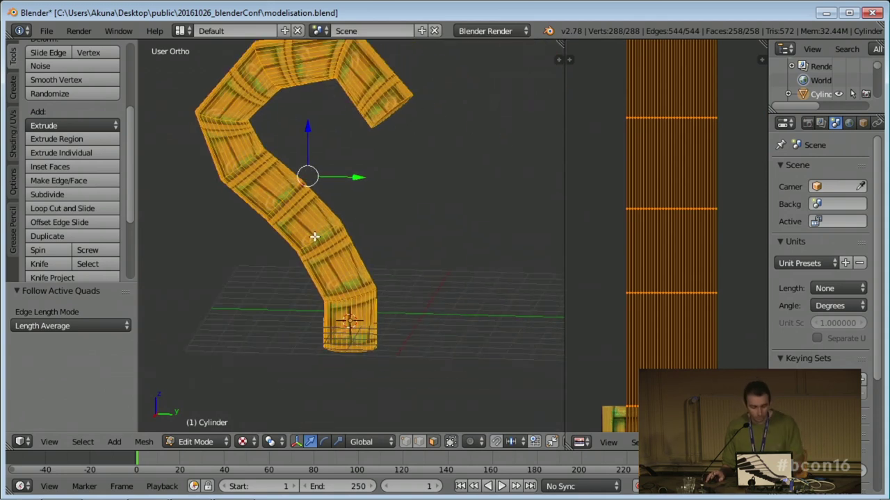
middle_drag(326, 235, 354, 241)
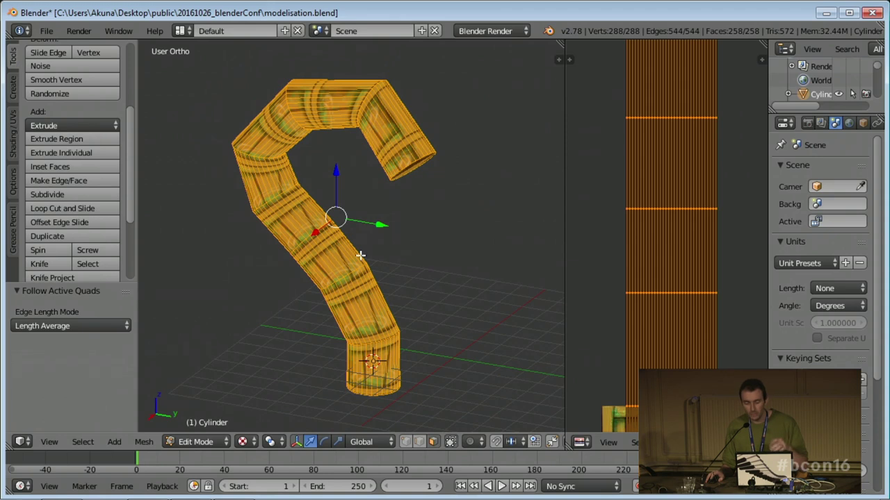
middle_drag(360, 256, 379, 283)
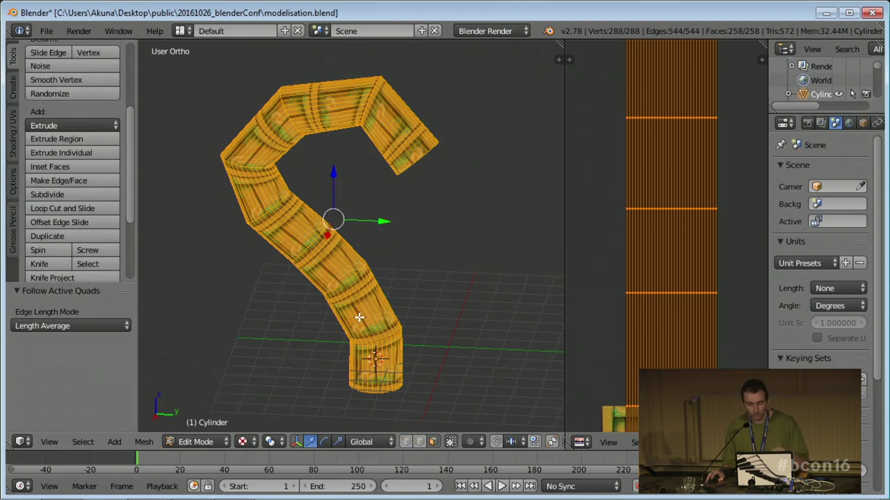
middle_drag(379, 340, 328, 286)
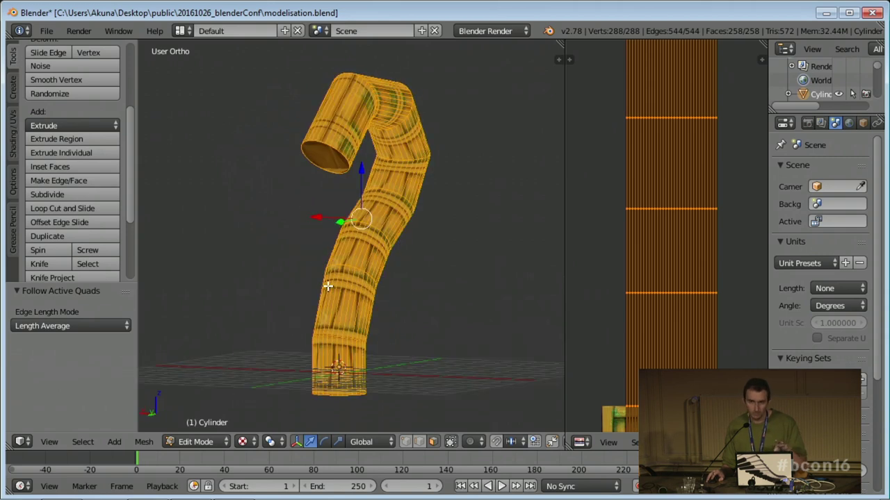
middle_drag(323, 276, 383, 301)
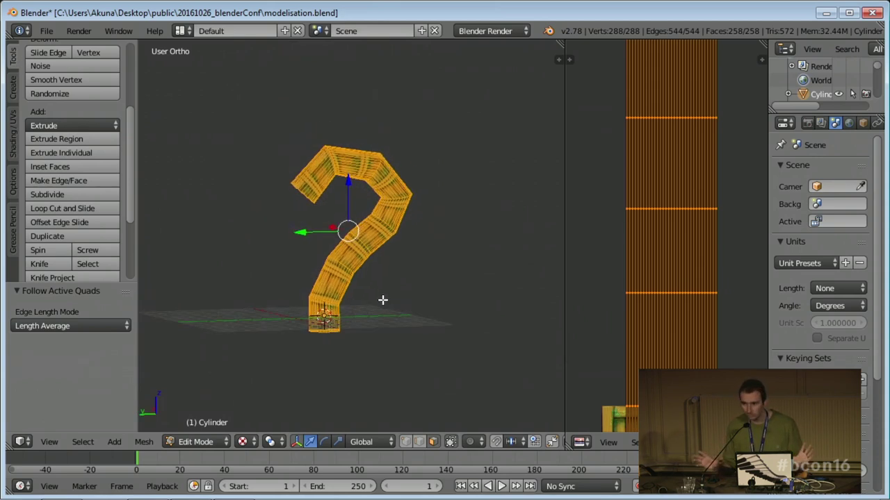
middle_drag(386, 258, 415, 273)
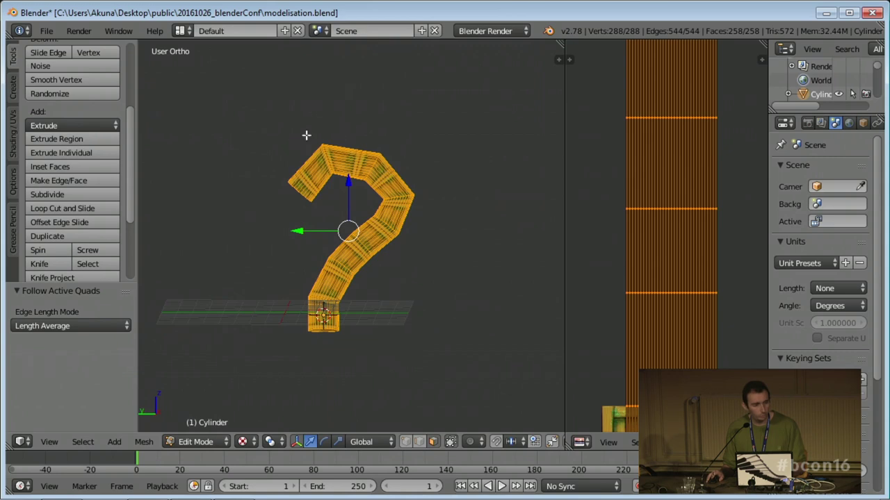
scroll(295, 225, down, 2)
key(ctrl+Tab)
click(323, 217)
right_click(317, 207)
middle_drag(284, 248, 280, 226)
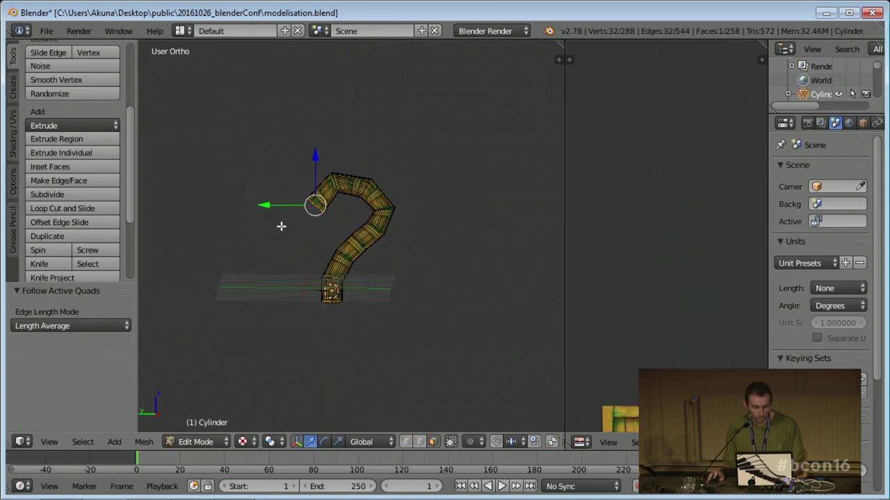
ctrl+right_click(290, 228)
ctrl+right_click(263, 193)
ctrl+right_click(220, 175)
ctrl+right_click(191, 222)
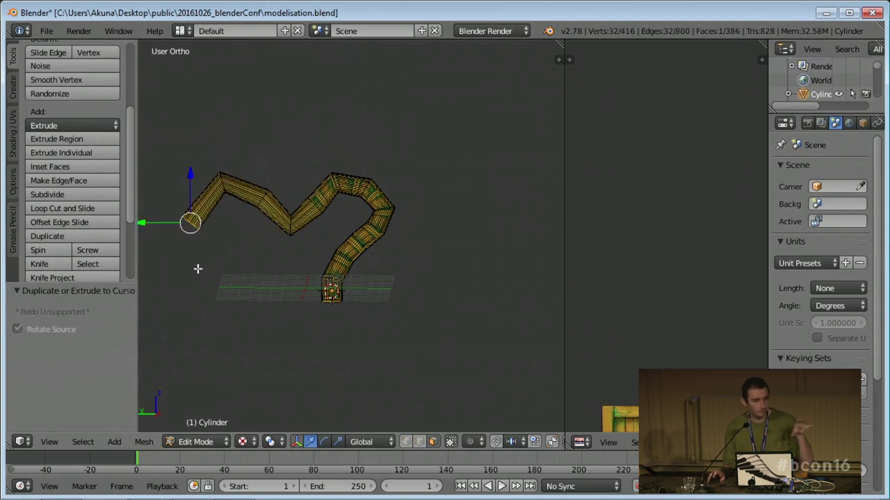
scroll(244, 300, down, 2)
key(ctrl+z)
key(ctrl+z)
key(ctrl+z)
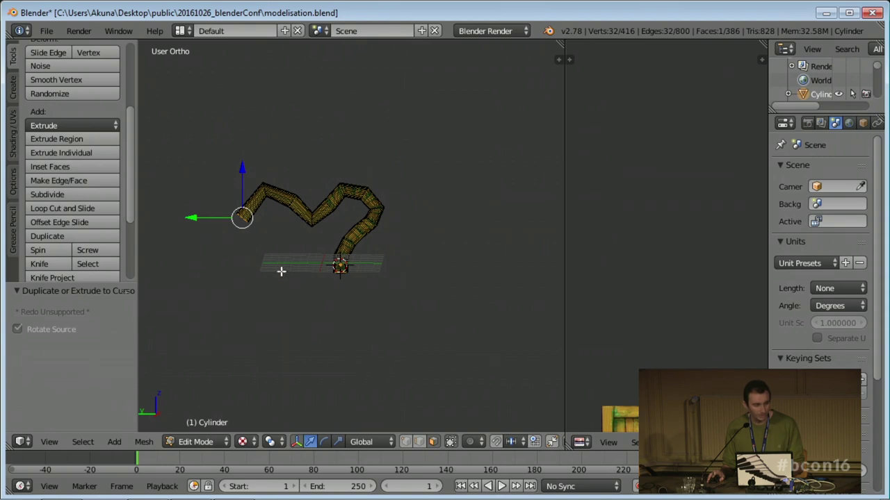
scroll(369, 264, up, 3)
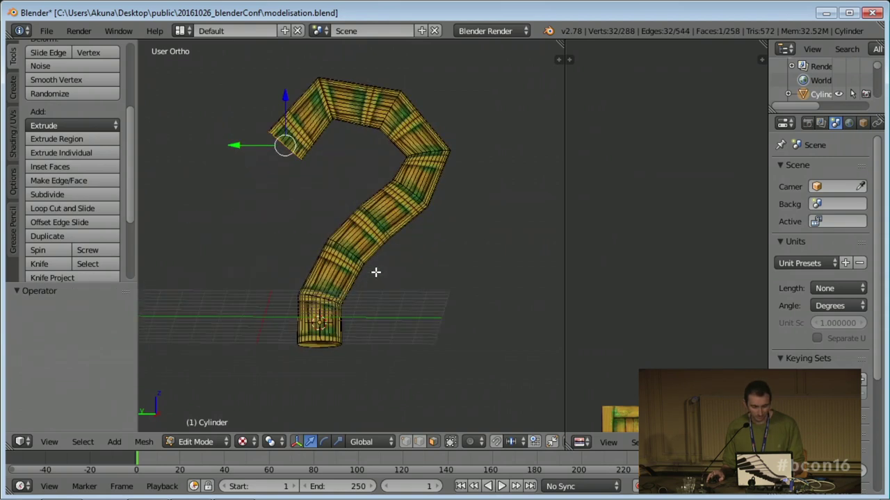
key(Tab)
middle_drag(366, 269, 342, 127)
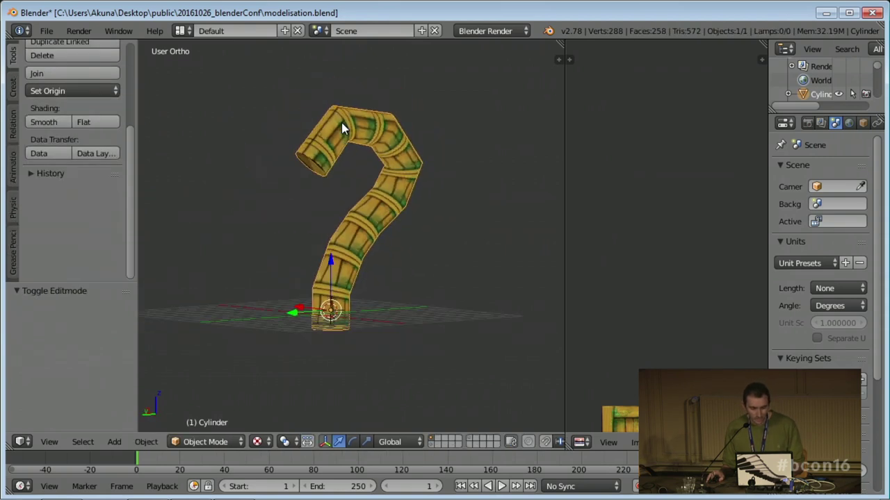
- Delete the Cylinder tube and bring up File > Open Recent
key(x)
click(350, 135)
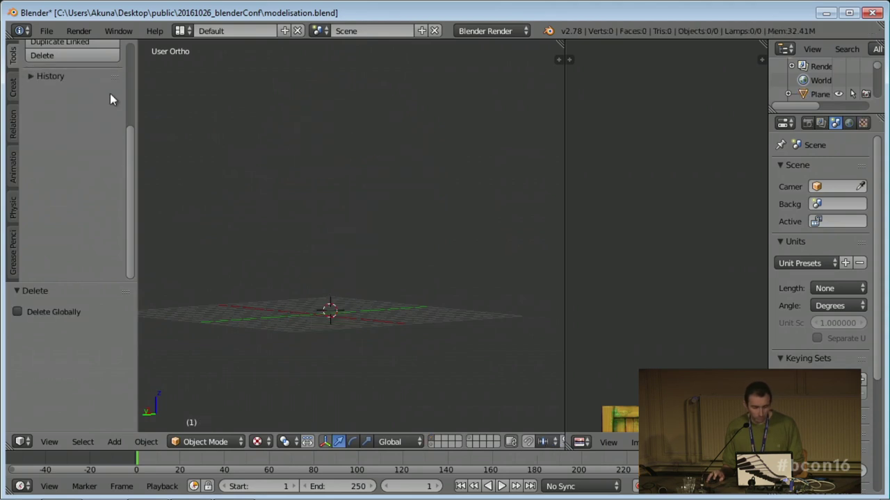
click(46, 33)
mouse_move(78, 81)
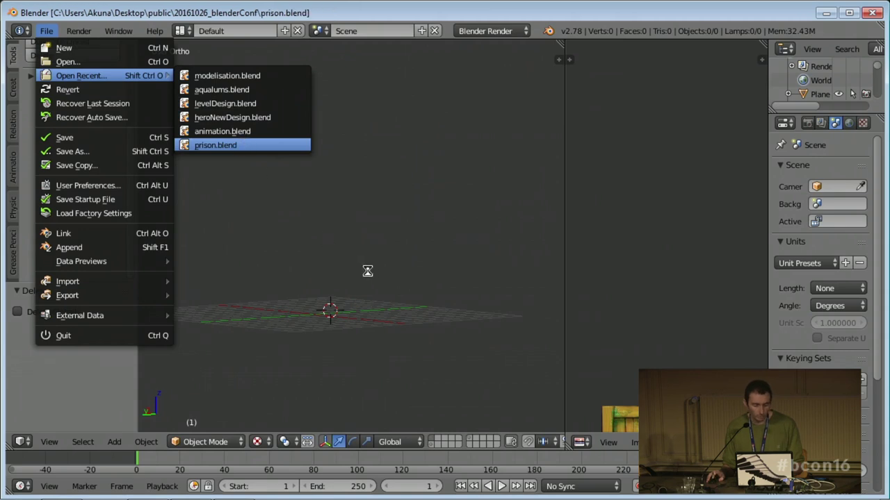
- Open prison.blend, maximize the 3D viewport and orbit around the stone tower
scroll(257, 259, down, 5)
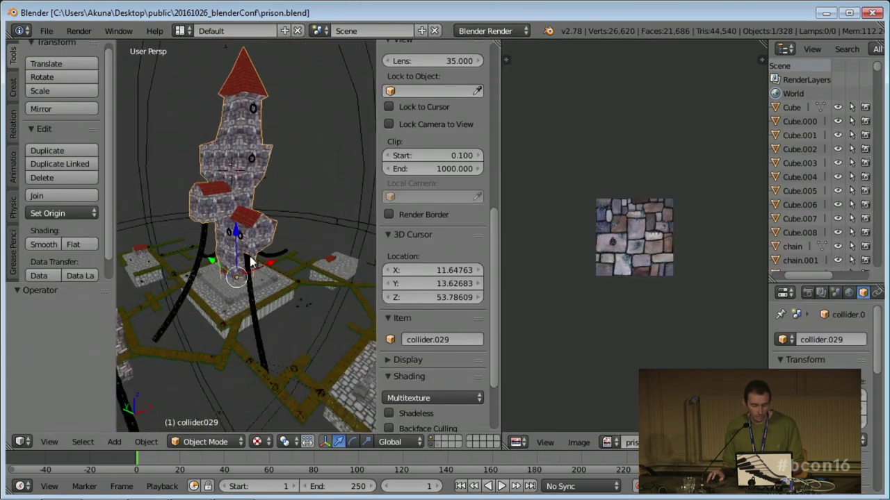
key(ctrl+Up)
middle_drag(233, 278, 421, 261)
scroll(357, 258, up, 6)
middle_drag(463, 207, 411, 212)
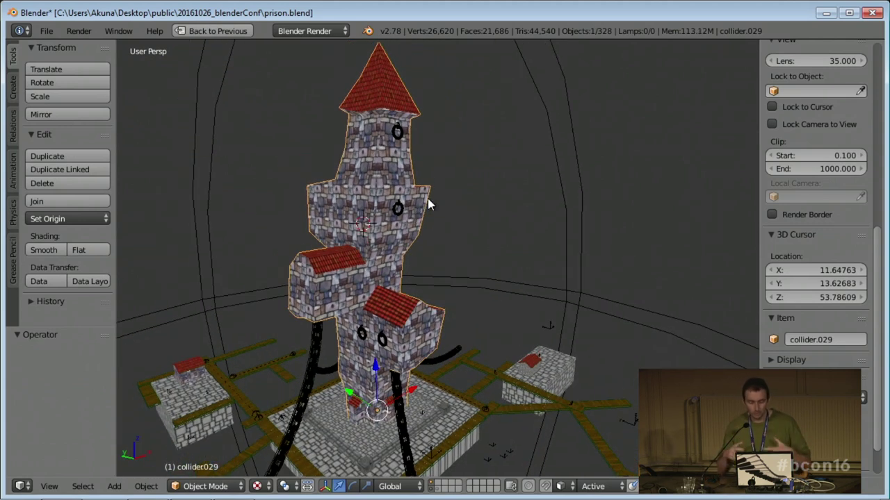
- Enter Edit Mode on the tower mesh collider.029 and orbit around it
key(Tab)
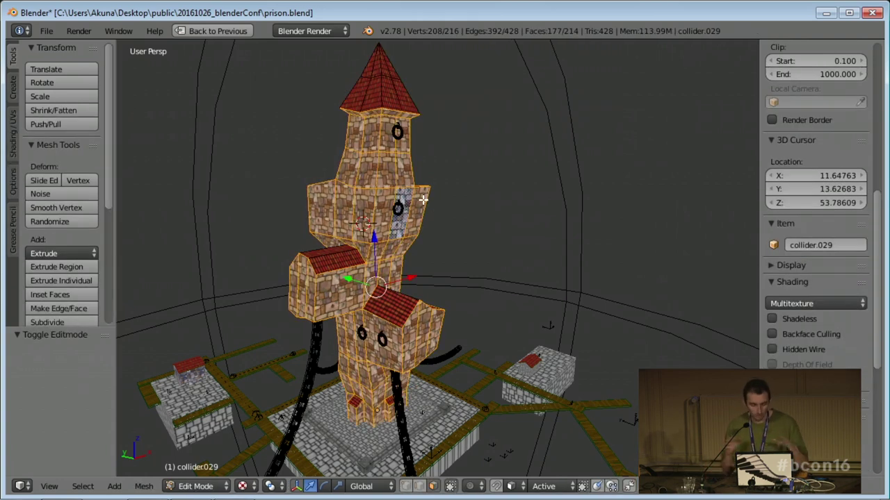
scroll(421, 243, up, 3)
middle_drag(427, 274, 441, 205)
scroll(439, 258, down, 2)
scroll(439, 258, down, 1)
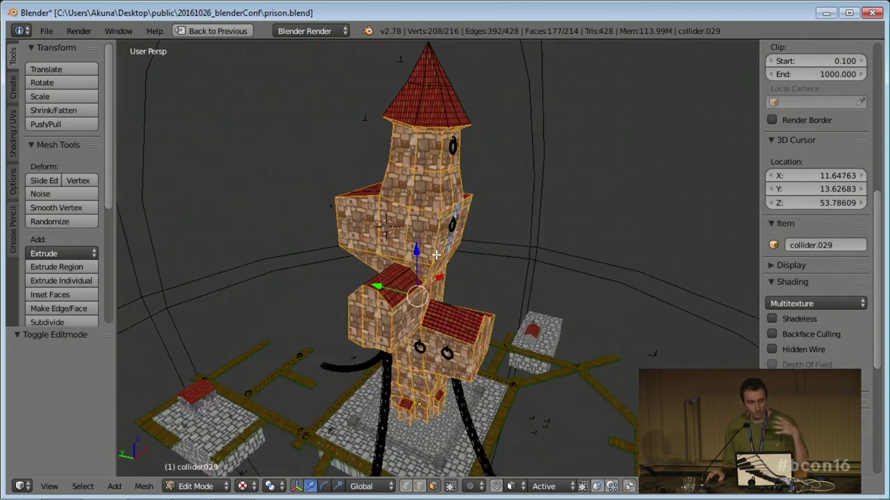
middle_drag(439, 258, 399, 257)
scroll(399, 256, up, 3)
- Switch to face selection, pick one wall face, and bring up Select Similar
key(ctrl+Tab)
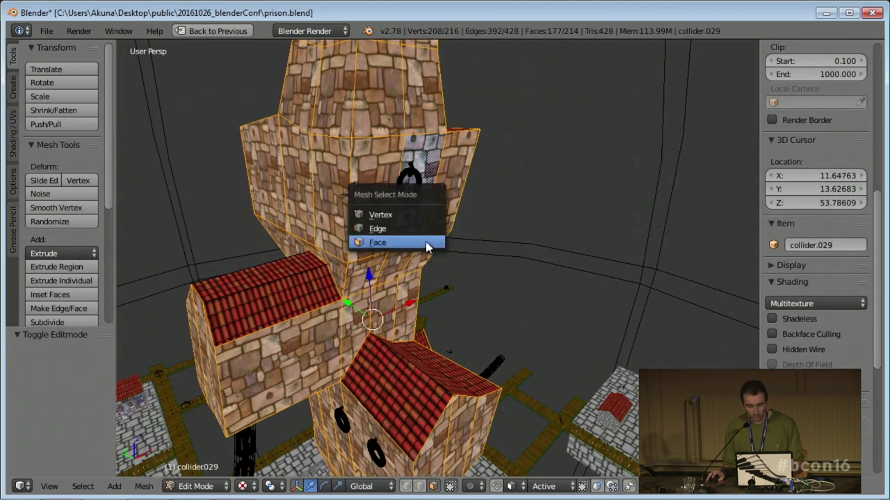
click(420, 243)
right_click(376, 189)
middle_drag(413, 256, 382, 240)
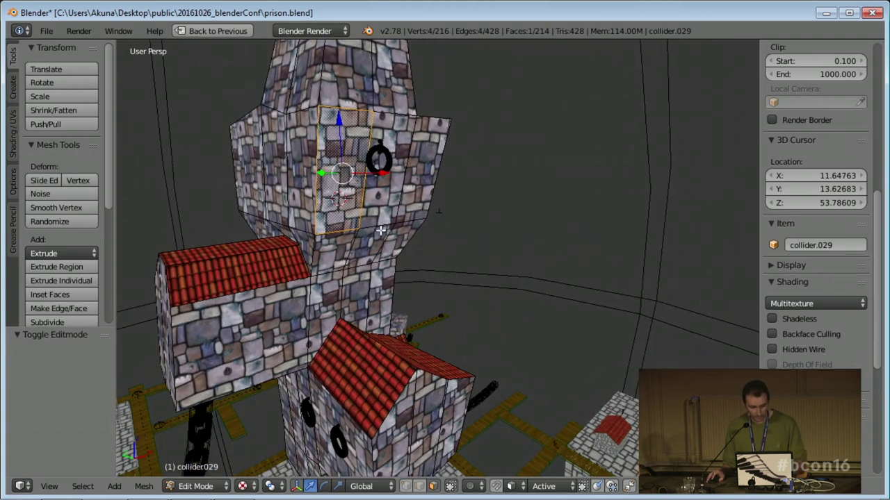
scroll(393, 237, up, 2)
scroll(393, 238, down, 3)
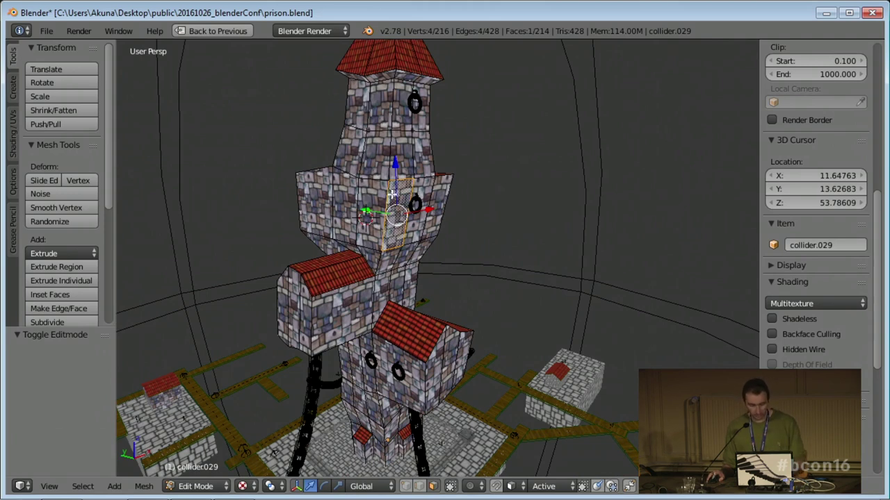
key(shift+g)
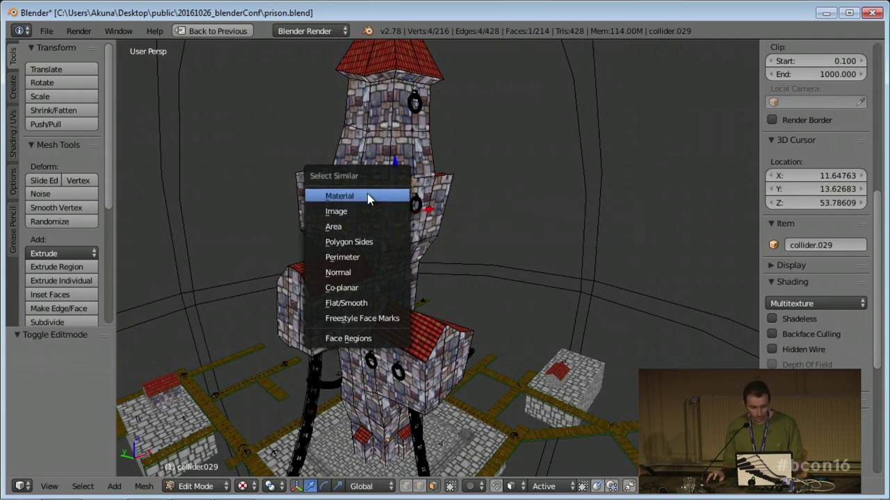
- Select all faces sharing the stone image and restore the full editor layout
click(369, 212)
mouse_move(410, 257)
middle_down()
mouse_move(421, 285)
mouse_move(406, 280)
mouse_move(404, 263)
middle_up()
key(ctrl+Up)
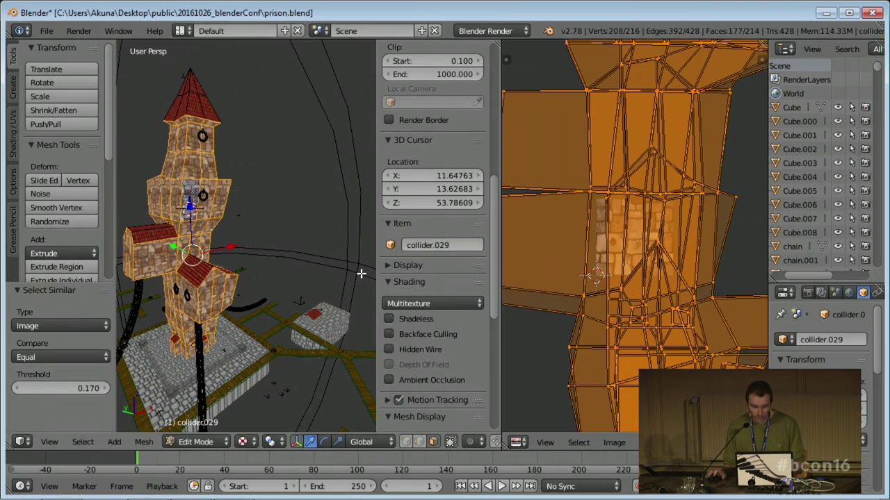
middle_drag(246, 249, 255, 241)
- Cube-project the selected faces' UVs and inspect the tiled brick texture on the tower
key(u)
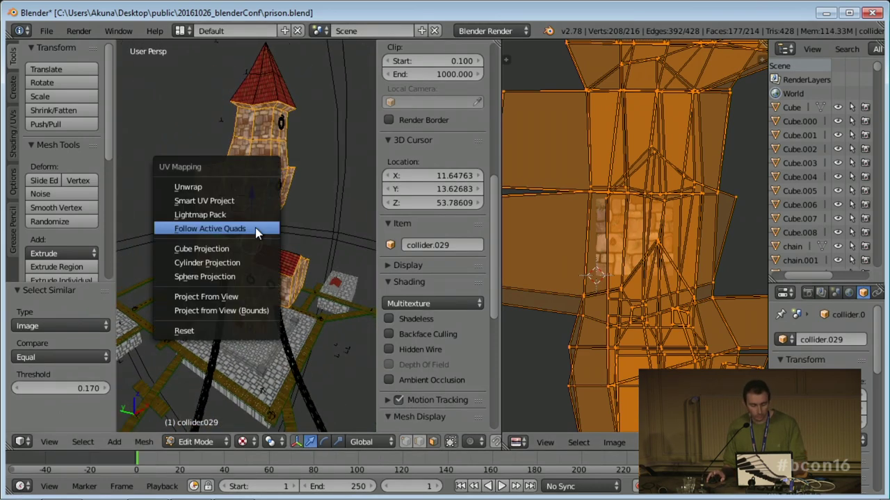
click(201, 248)
scroll(245, 263, up, 8)
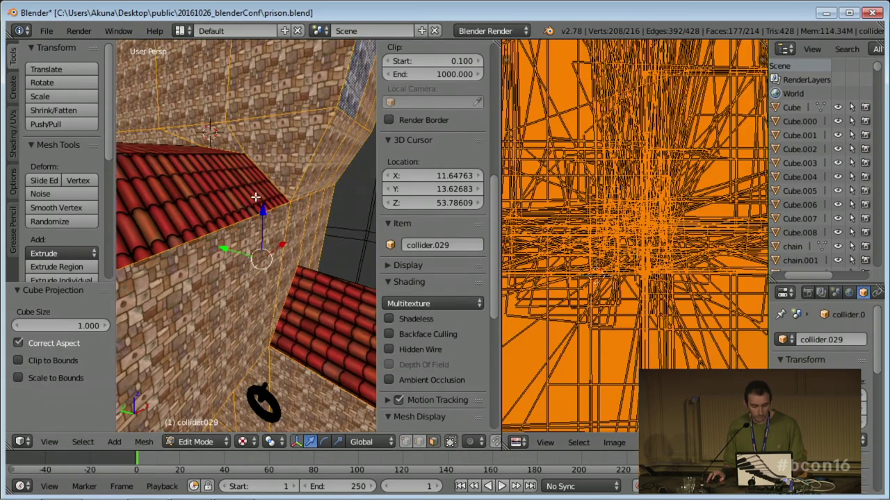
scroll(246, 263, down, 6)
middle_drag(246, 263, 272, 292)
scroll(718, 272, down, 6)
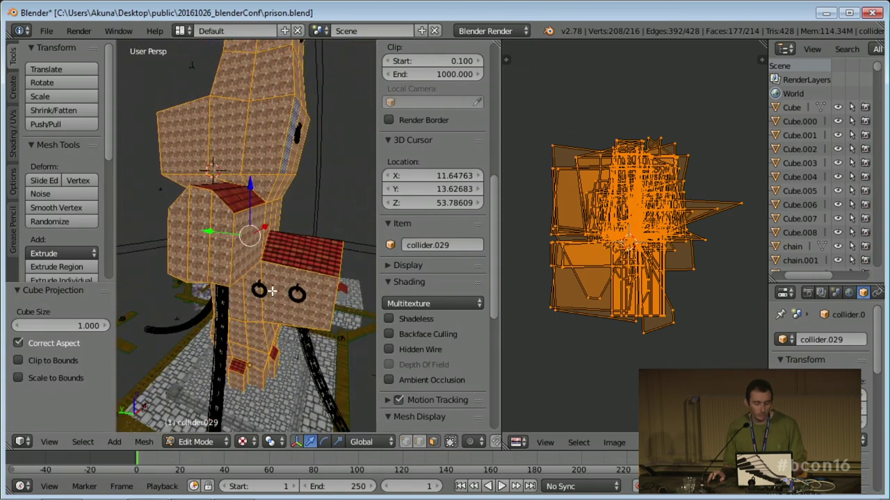
middle_drag(278, 237, 273, 268)
scroll(295, 277, up, 4)
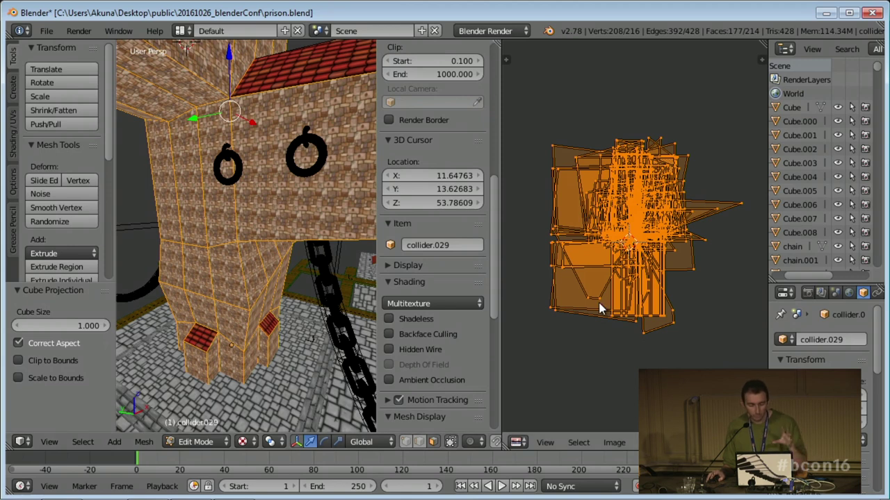
scroll(638, 339, down, 2)
middle_drag(236, 252, 278, 297)
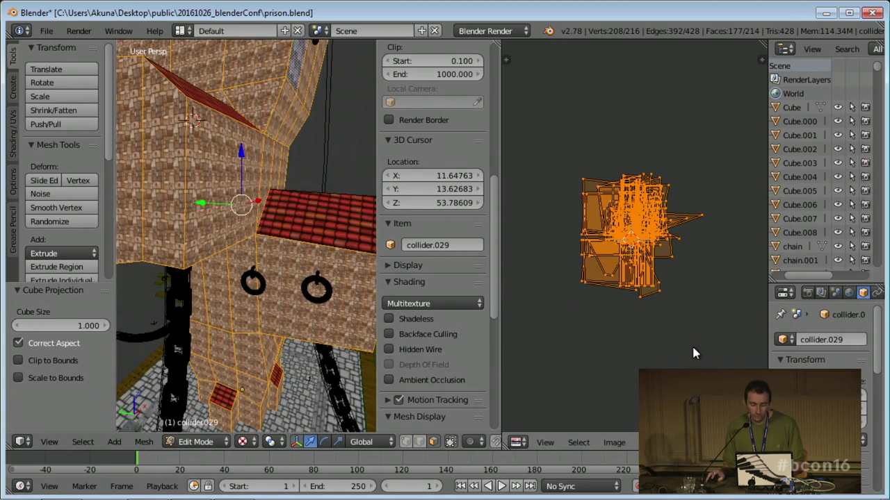
- Scale all UV islands by about 0.499, then 0.804, and return to Object Mode
key(a)
key(a)
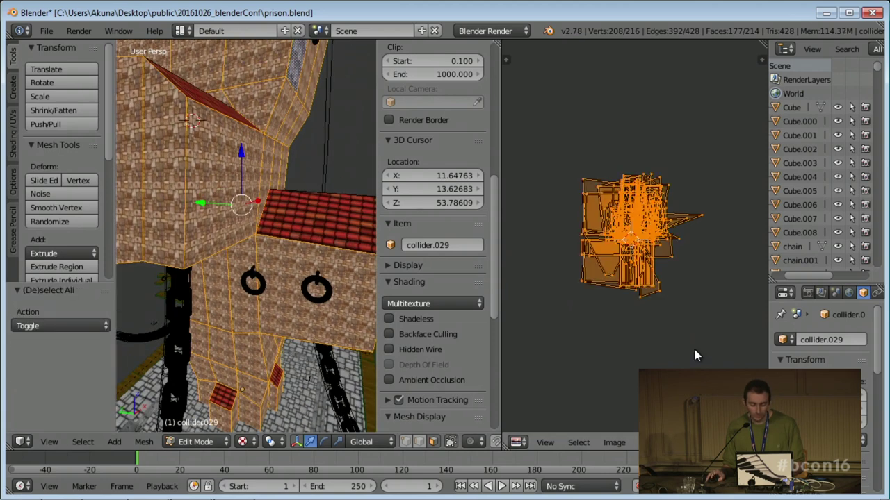
key(s)
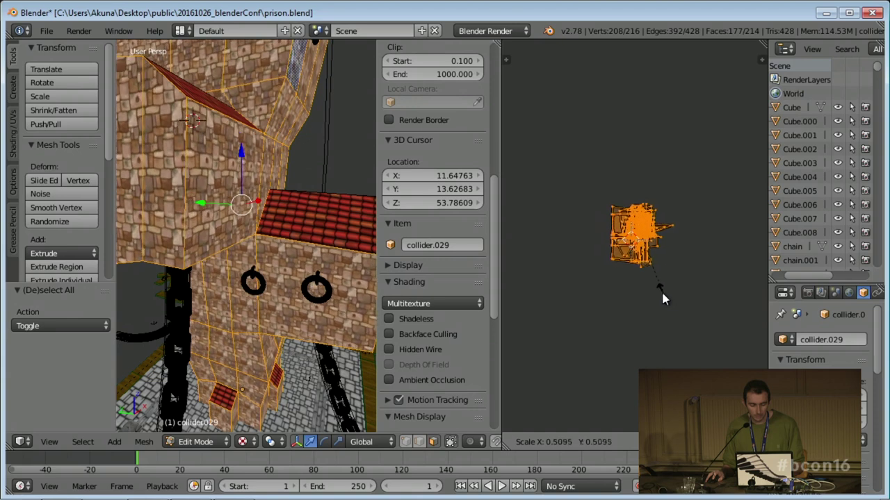
click(664, 301)
middle_drag(167, 202, 259, 256)
scroll(259, 257, up, 3)
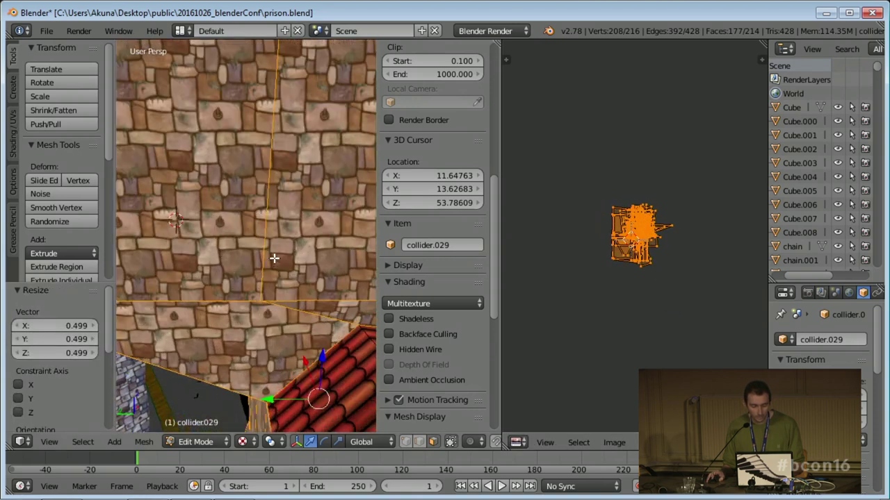
key(s)
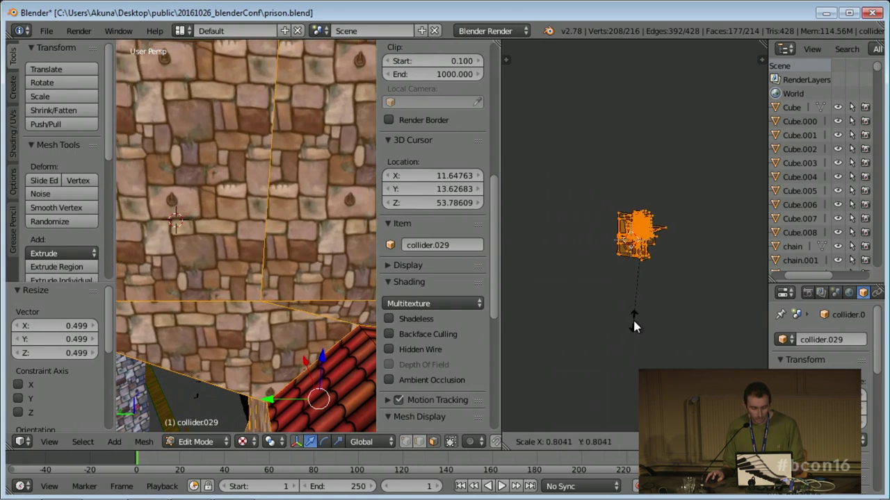
click(633, 317)
mouse_move(299, 257)
middle_down()
mouse_move(275, 263)
mouse_move(287, 264)
mouse_move(297, 248)
middle_up()
key(Tab)
scroll(289, 267, down, 5)
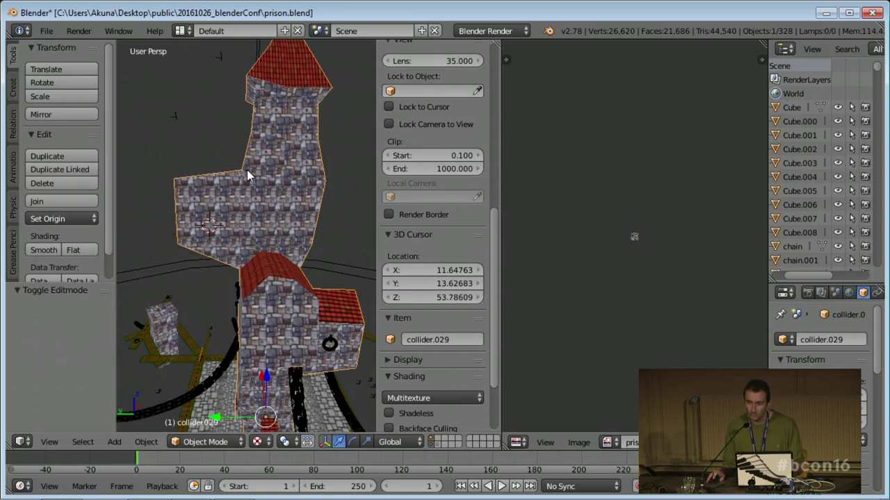
- Re-enter Edit Mode and cube-project the tower walls with Cube Size 0.5
middle_drag(259, 180, 278, 218)
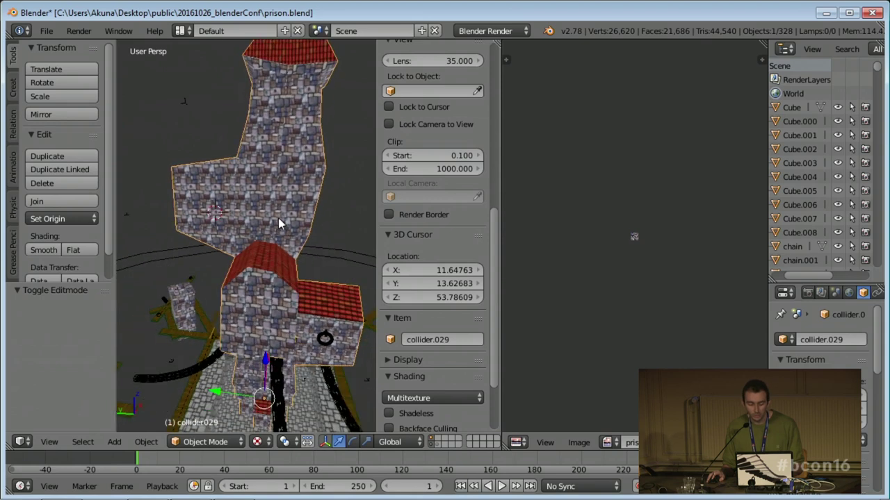
key(Tab)
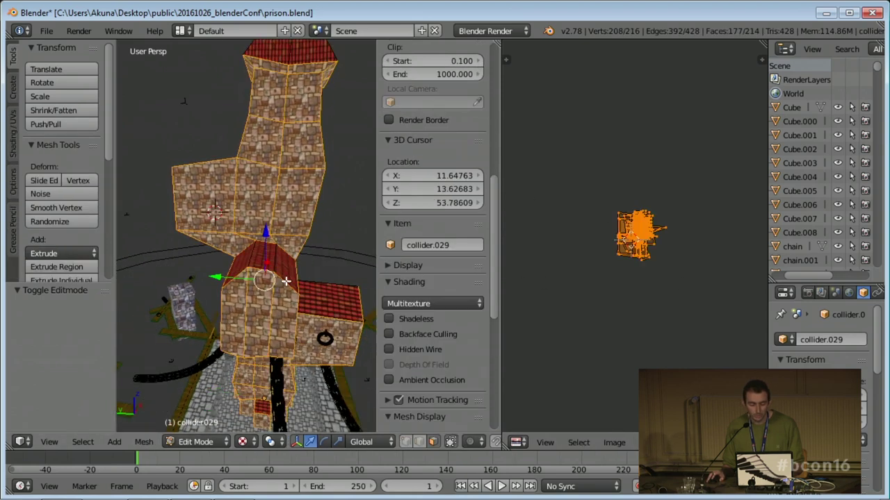
scroll(327, 303, up, 5)
middle_drag(327, 303, 271, 281)
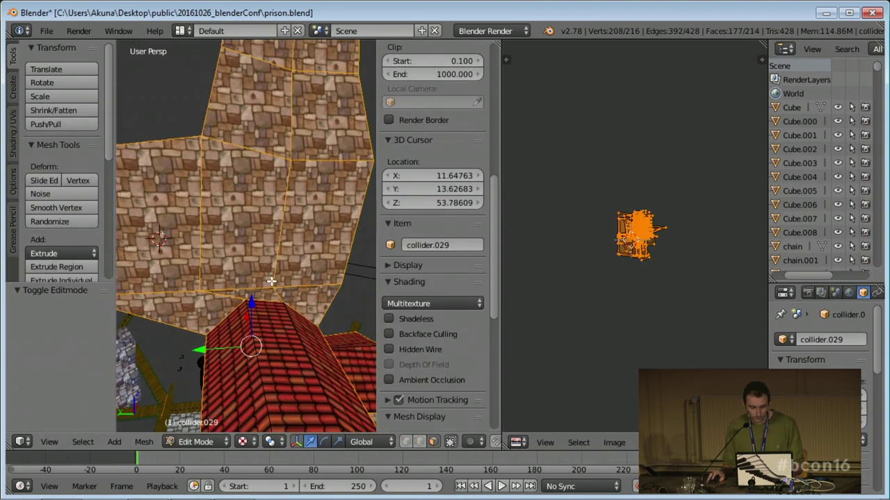
key(u)
click(293, 207)
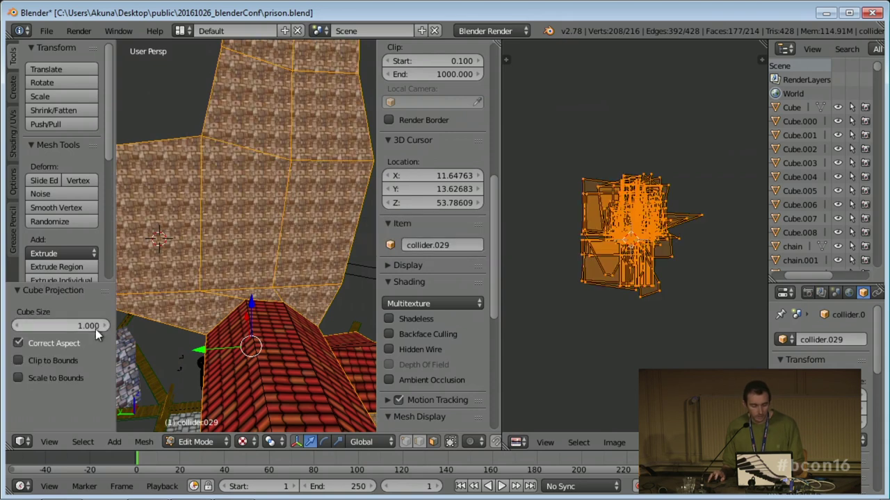
mouse_move(44, 326)
mouse_down()
mouse_move(14, 326)
mouse_move(45, 326)
mouse_up()
click(45, 327)
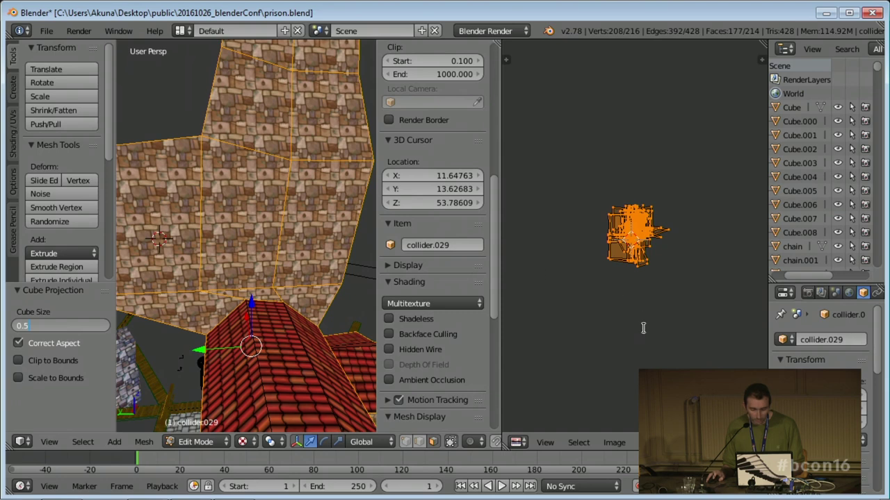
key(Return)
scroll(648, 364, up, 3)
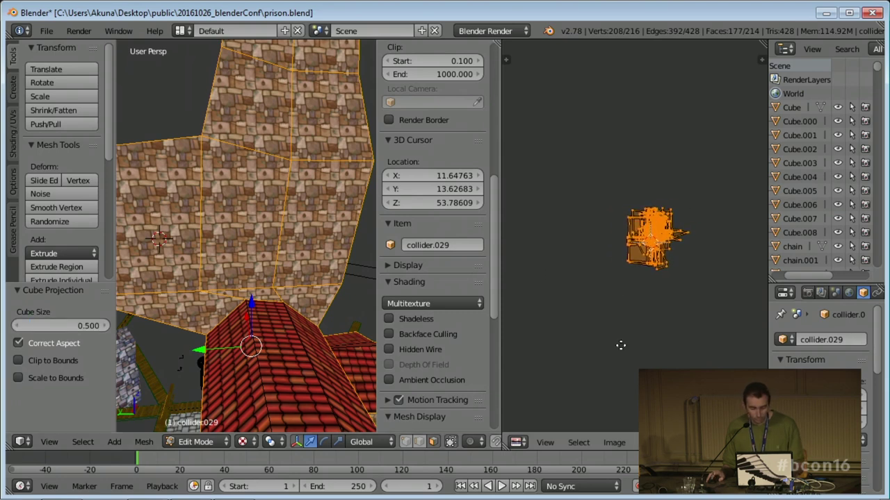
- Rescale the UV island, then re-run Cube Projection with Cube Size 0.001
key(a)
key(a)
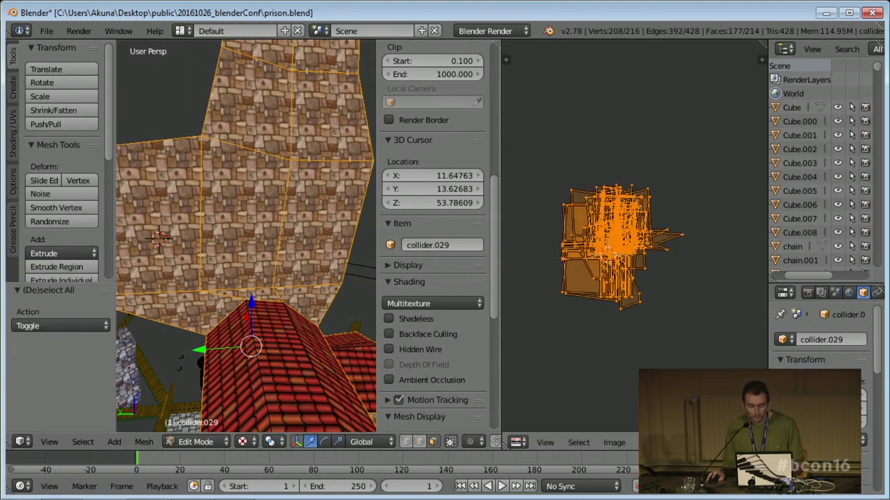
key(s)
click(581, 358)
key(u)
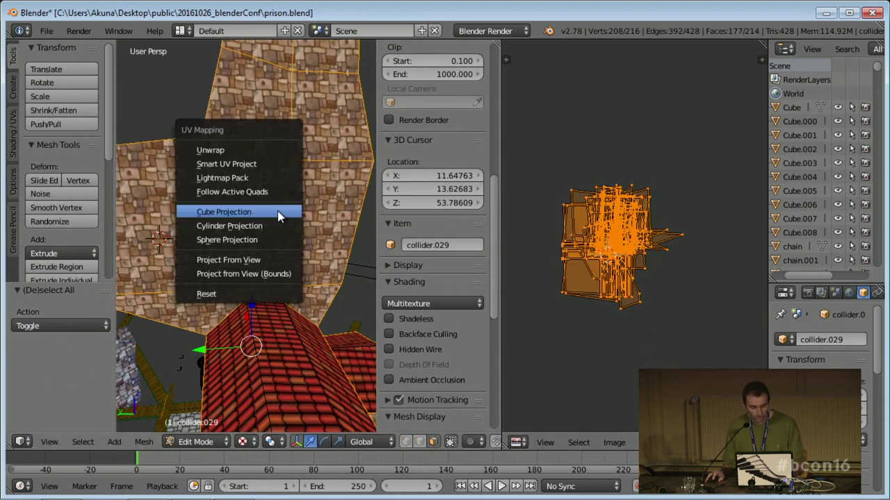
click(277, 210)
click(73, 326)
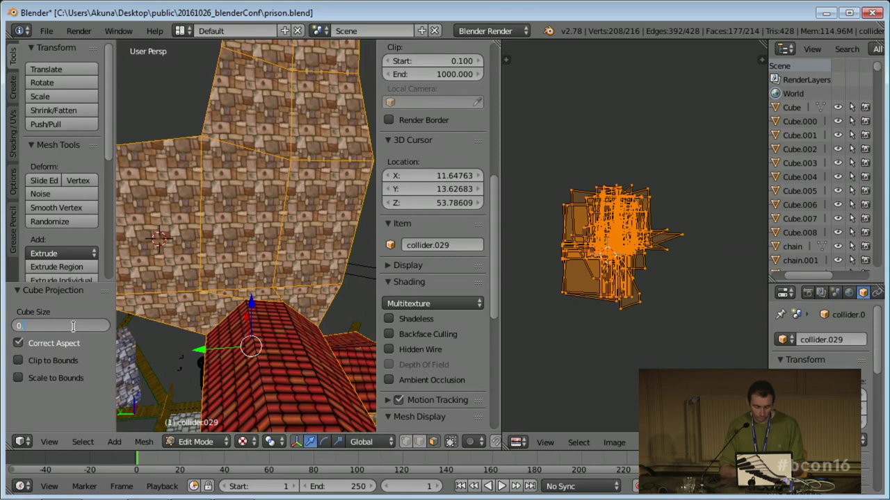
text(0.001)
key(Return)
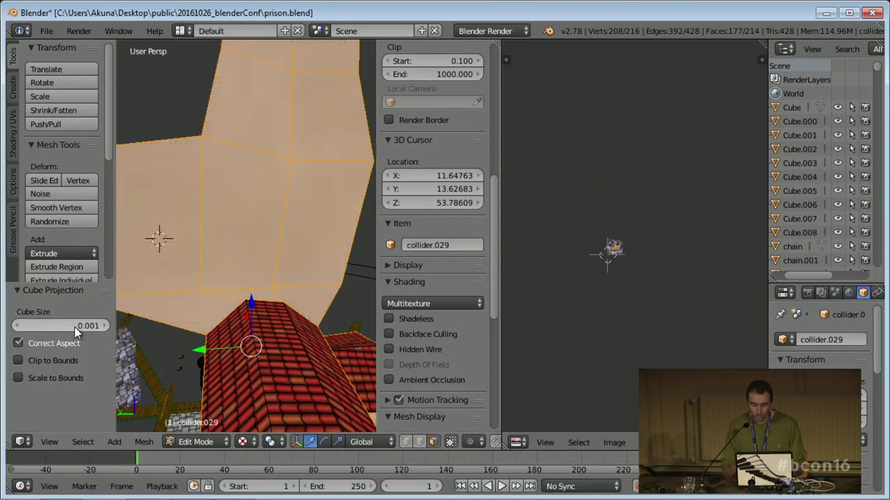
- Zoom the UV editor onto the tiny island and scale it up by 7.781
mouse_move(650, 265)
middle_down()
mouse_move(697, 217)
mouse_move(666, 262)
middle_up()
scroll(689, 226, up, 5)
scroll(665, 262, up, 12)
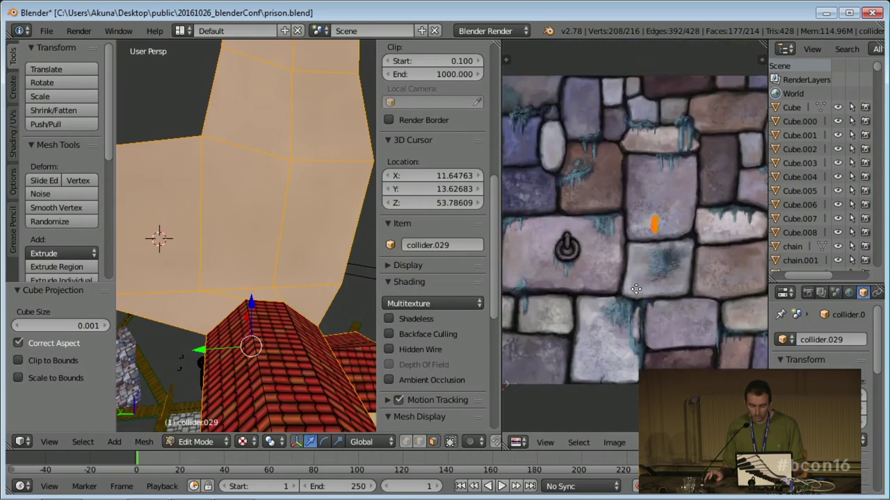
scroll(634, 260, up, 5)
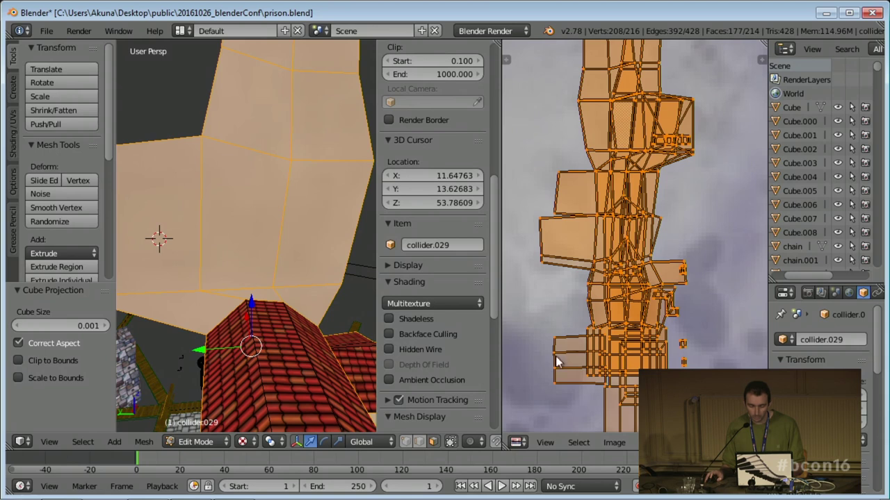
scroll(622, 274, down, 4)
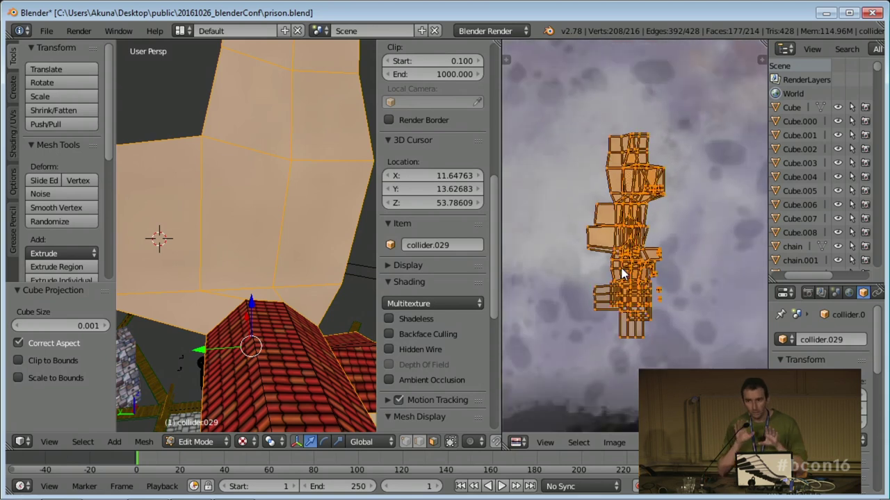
scroll(622, 274, down, 8)
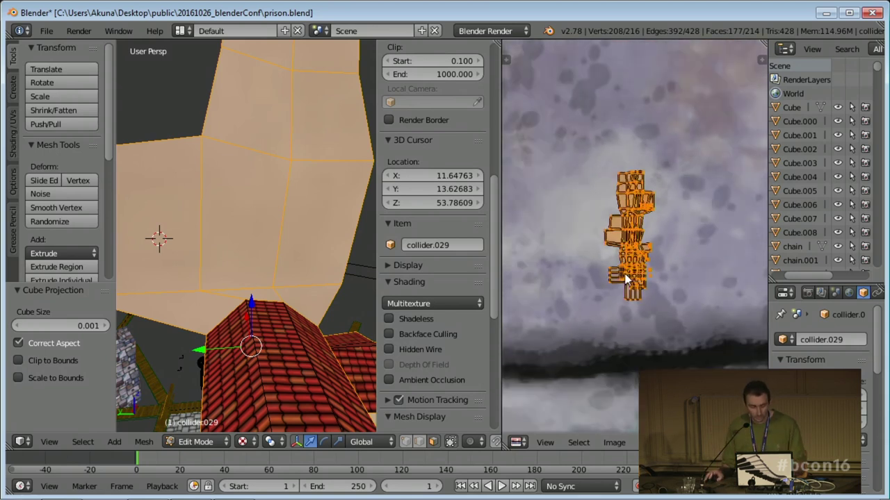
scroll(655, 249, down, 3)
key(s)
click(692, 325)
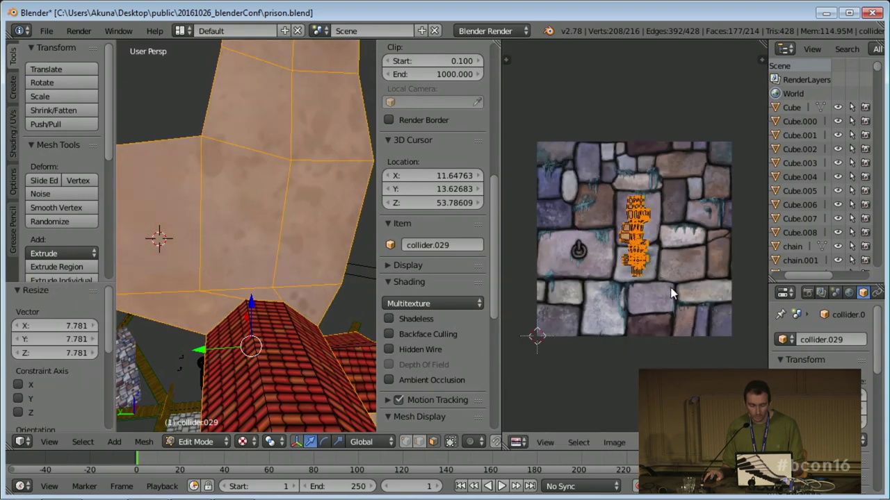
- Rescale the tower's UV island twice and orbit closer to check the wall texture
key(s)
click(685, 325)
scroll(686, 325, down, 2)
key(s)
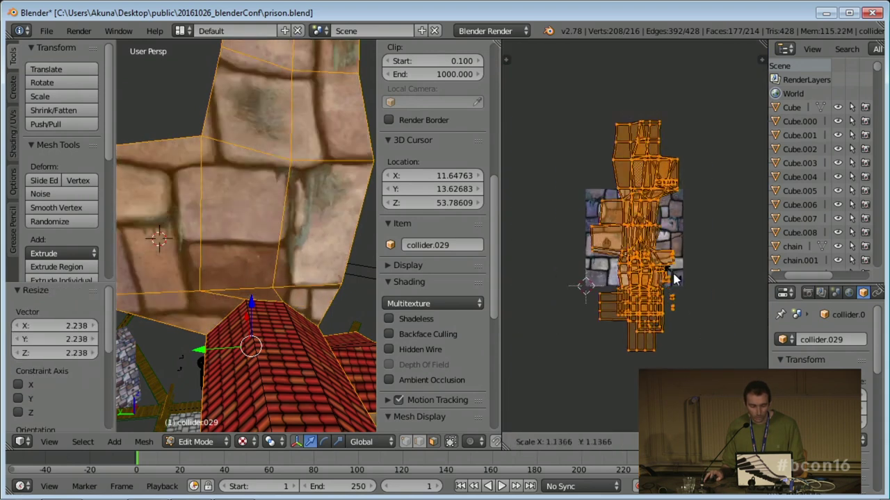
click(640, 295)
middle_drag(208, 229, 220, 197)
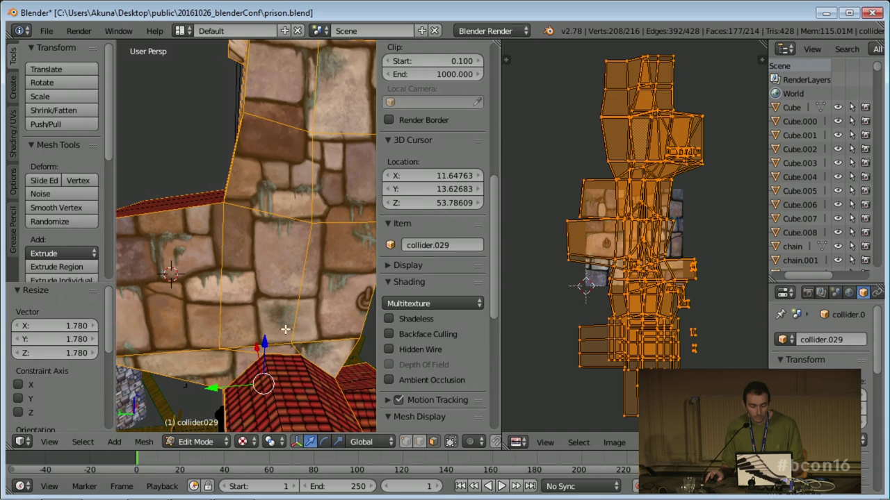
middle_drag(294, 177, 294, 142)
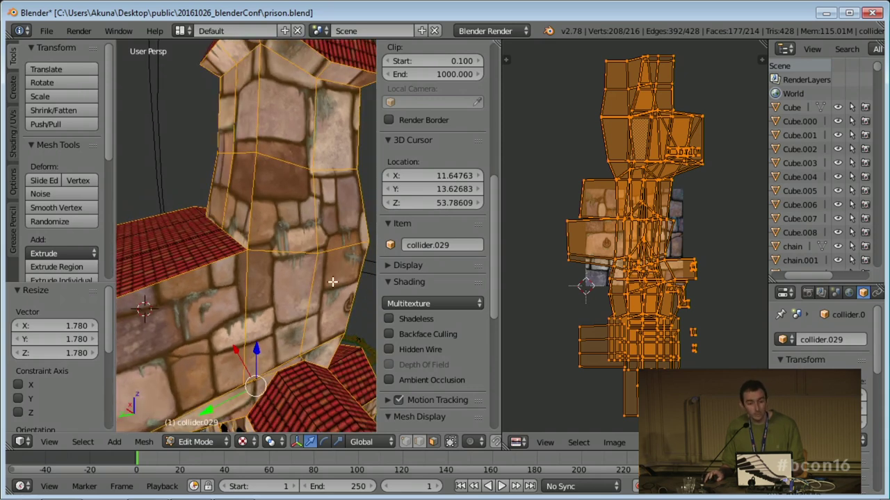
middle_drag(332, 281, 327, 267)
scroll(685, 303, down, 4)
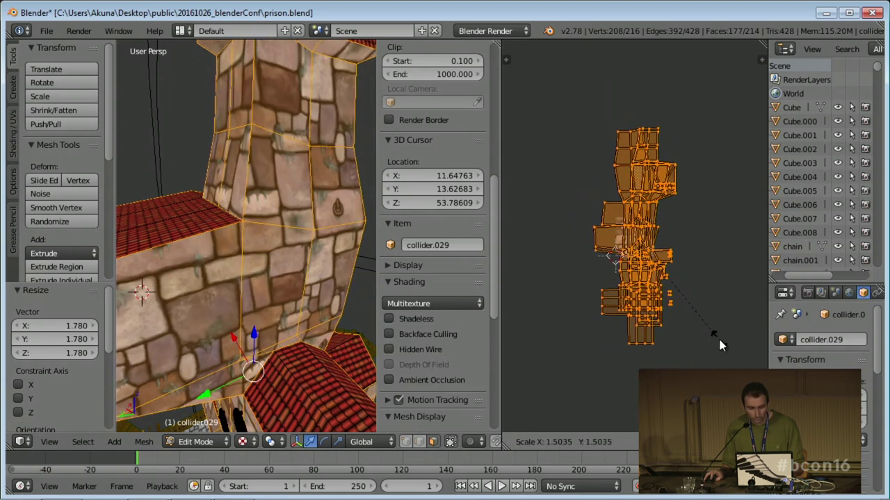
- Scale the UV island further to 1.380 and move it up-left
click(679, 312)
key(s)
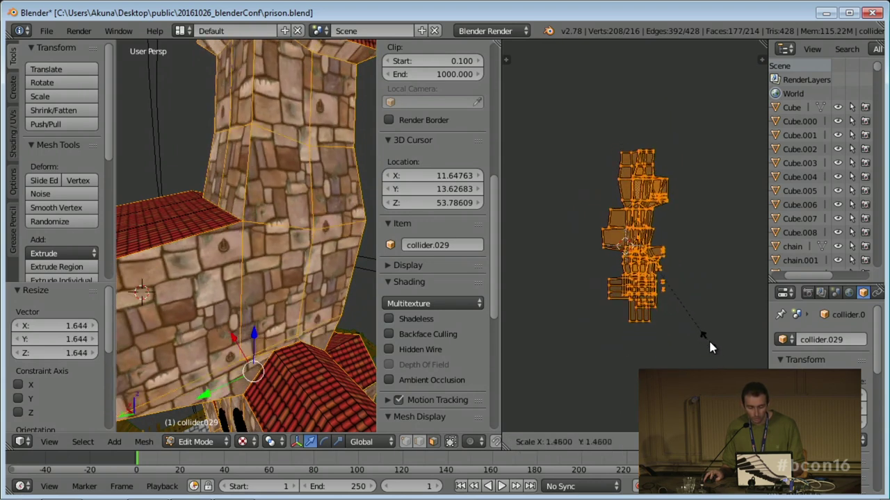
click(708, 339)
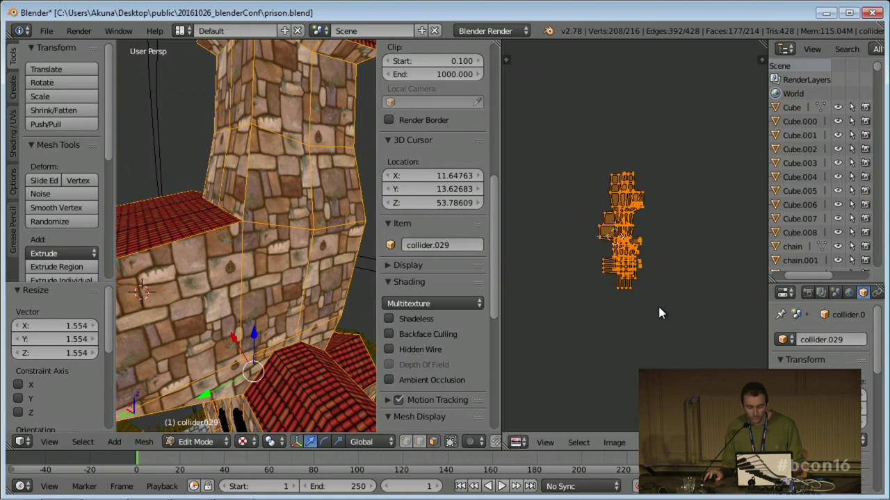
key(s)
click(686, 324)
key(g)
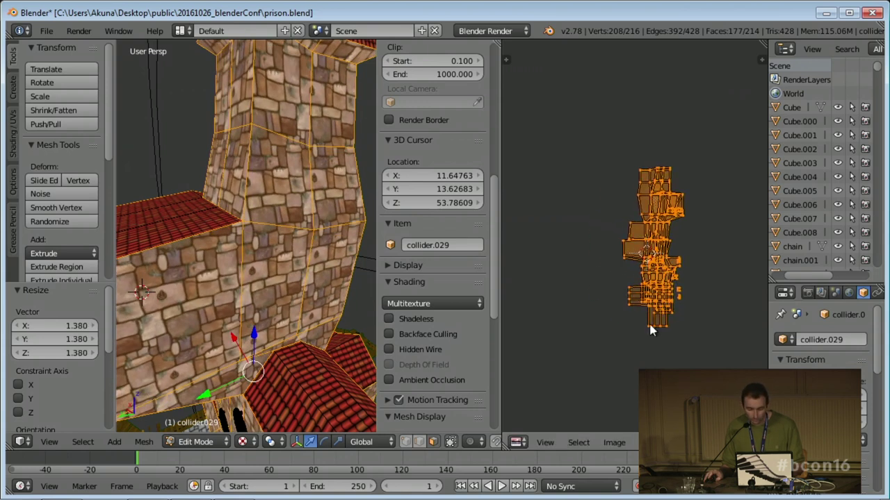
click(647, 307)
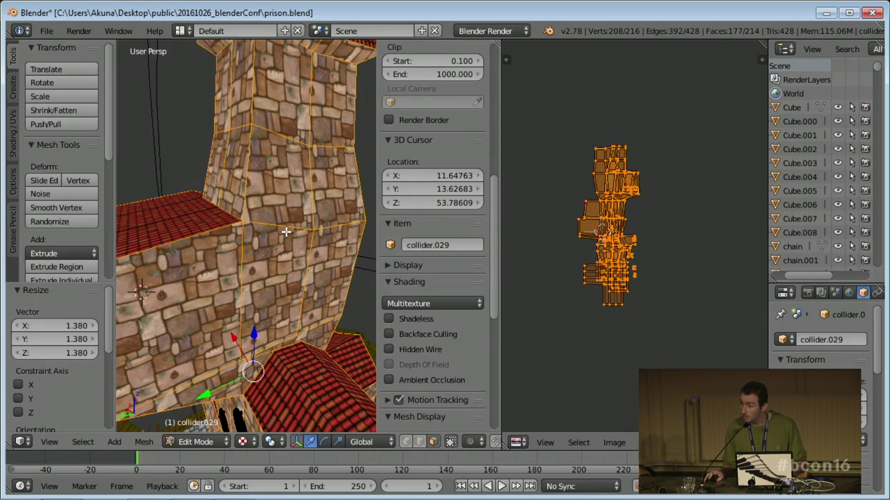
- Unwrap the tower mesh, then re-unwrap it with Smart UV Project at default settings
middle_drag(286, 232, 239, 267)
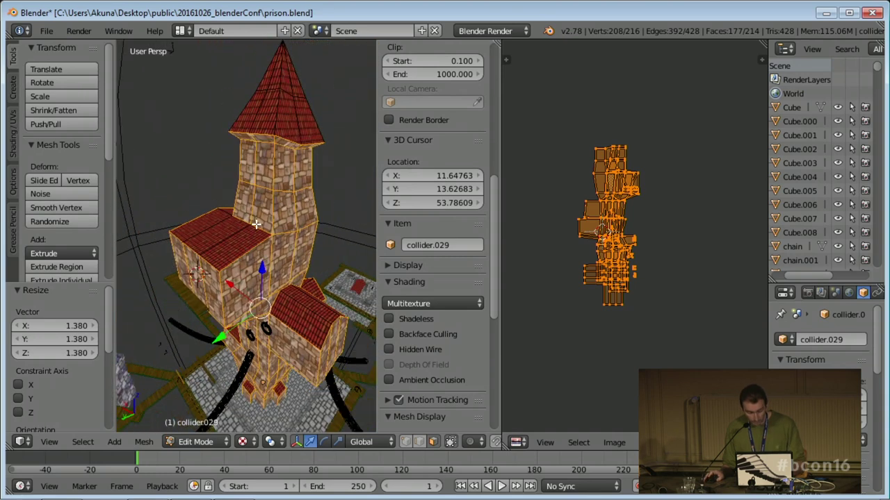
key(u)
click(238, 164)
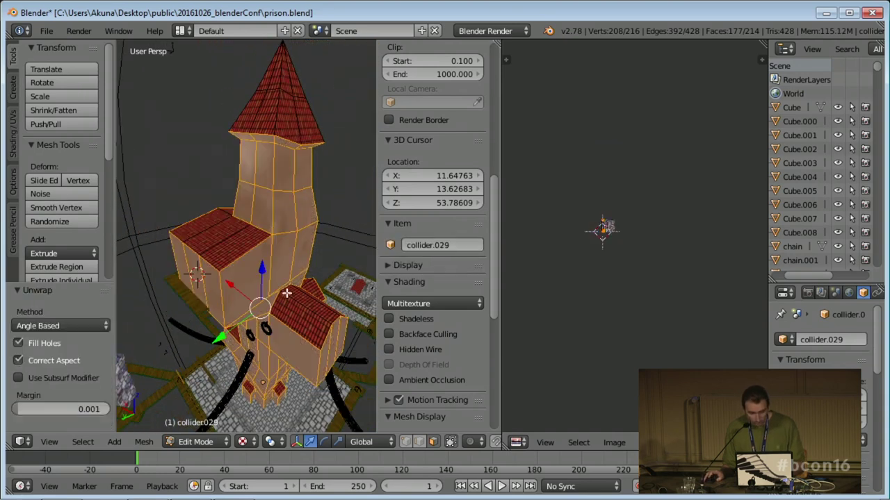
scroll(607, 267, up, 3)
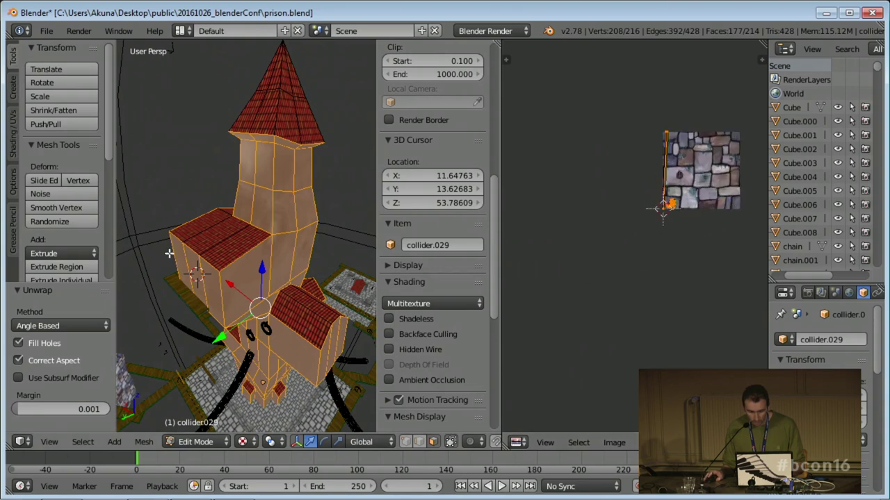
key(u)
click(186, 235)
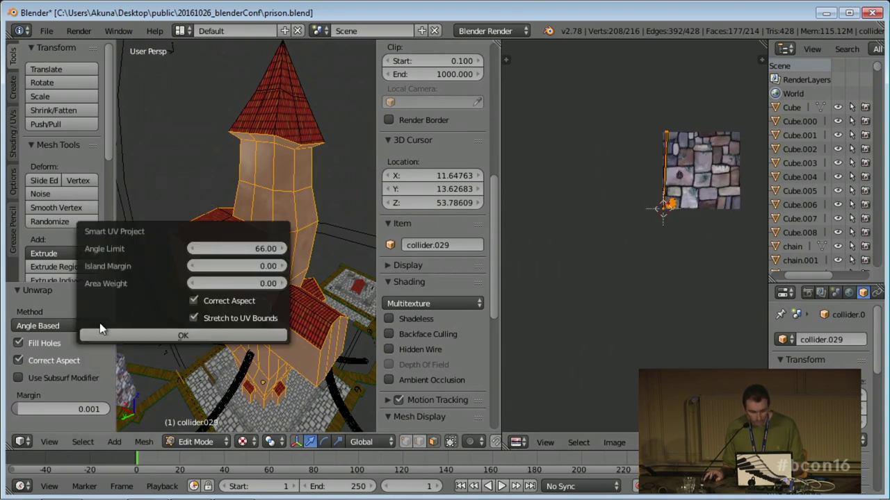
click(142, 336)
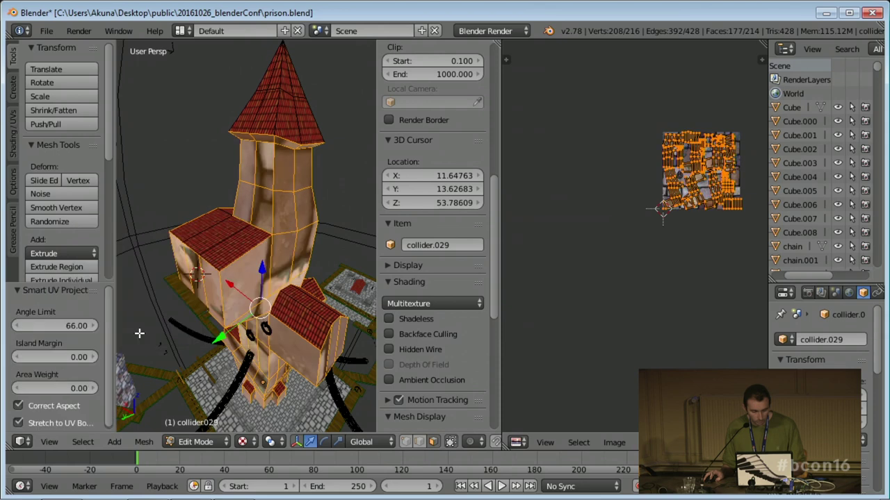
- Fit the whole texture in the UV view and scale all islands up by 1.301
scroll(686, 205, up, 4)
key(Home)
scroll(596, 279, up, 3)
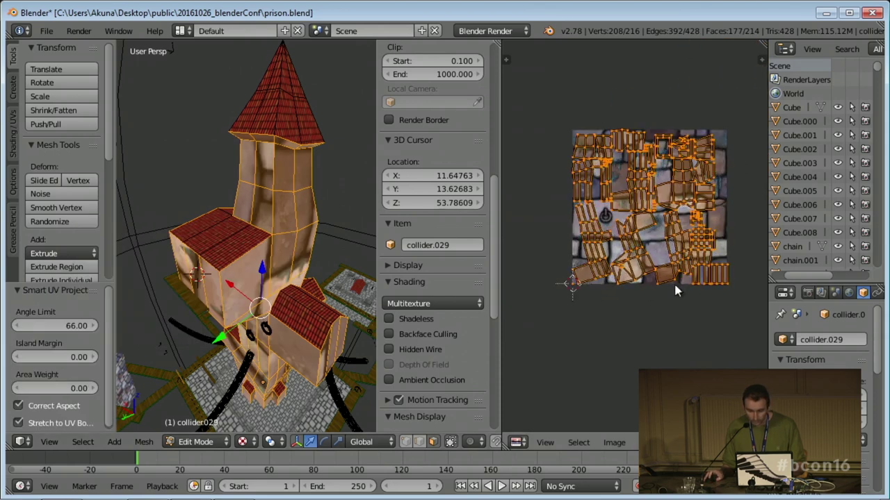
key(s)
click(722, 319)
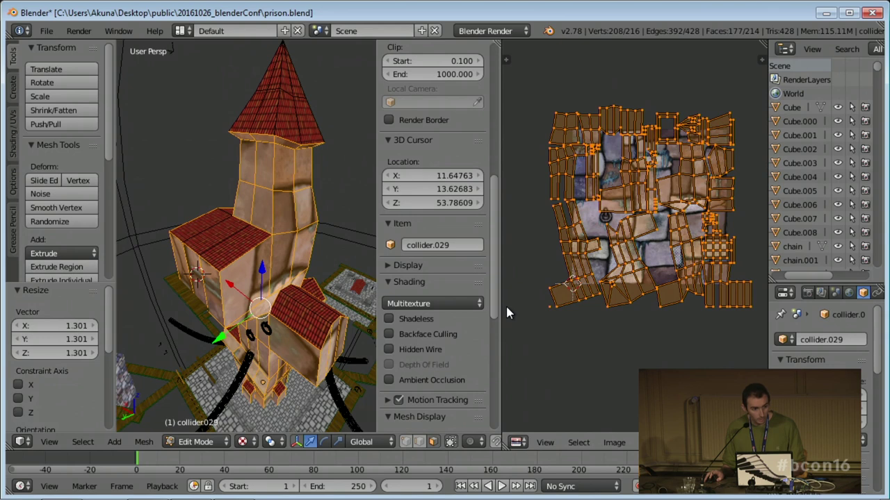
scroll(510, 304, down, 2)
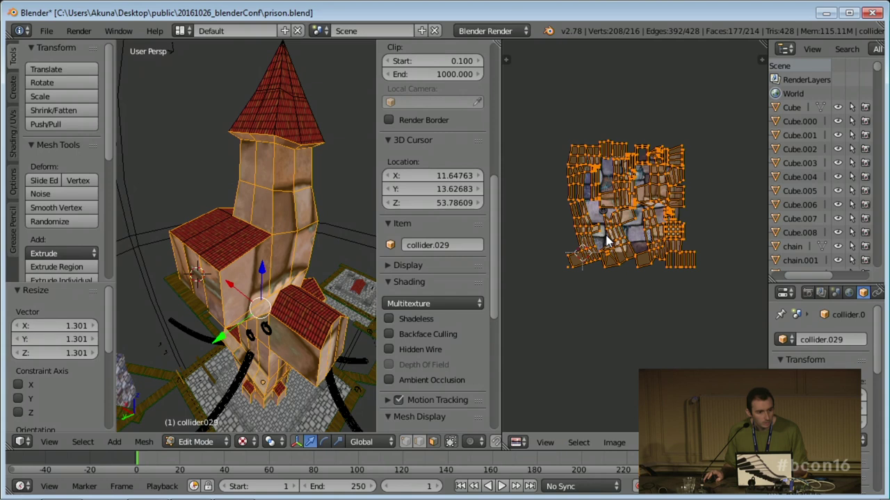
scroll(607, 239, up, 5)
scroll(652, 197, down, 4)
- Scale the islands further by 1.504 and 1.382, checking the stone tiling on the wall
key(s)
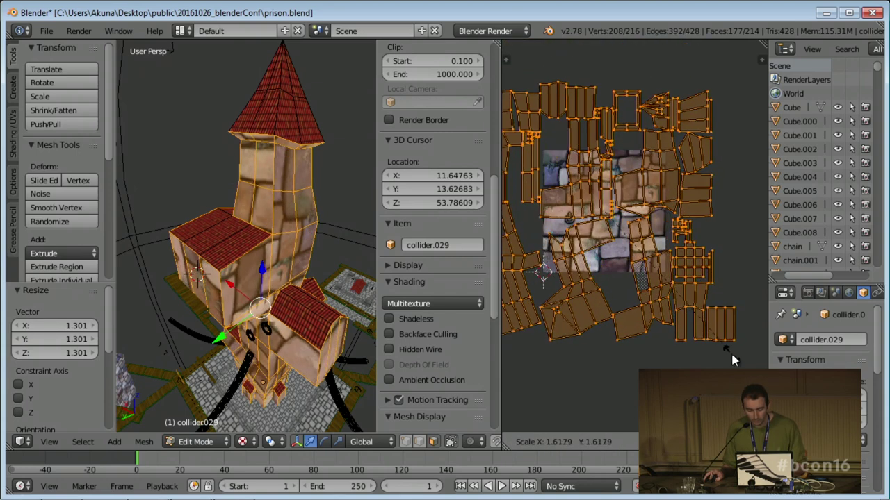
click(659, 302)
key(s)
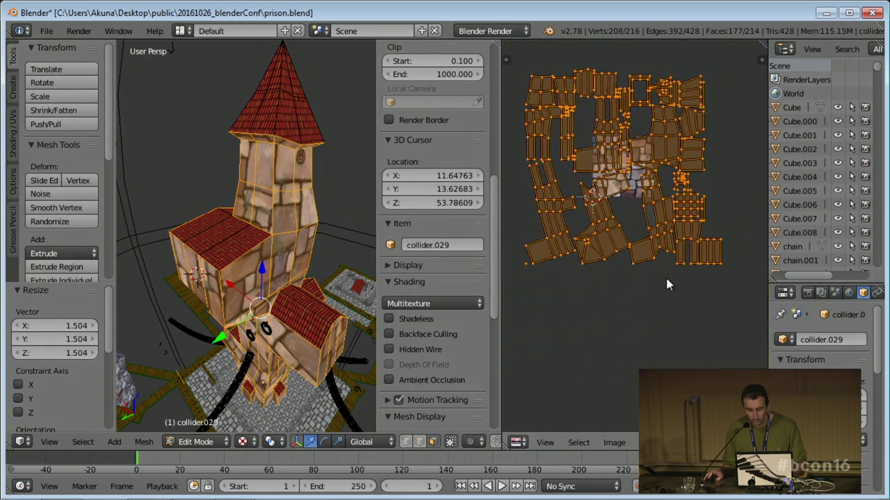
click(703, 332)
scroll(261, 304, up, 5)
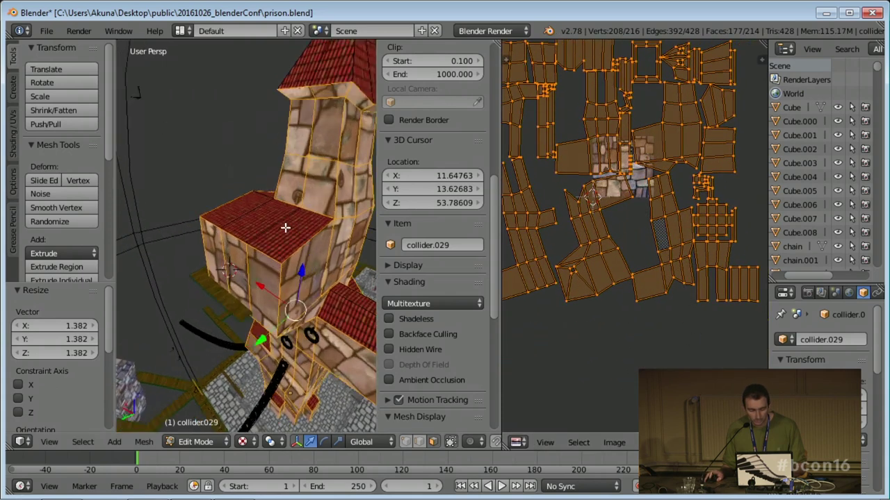
scroll(254, 234, up, 5)
middle_drag(256, 199, 222, 231)
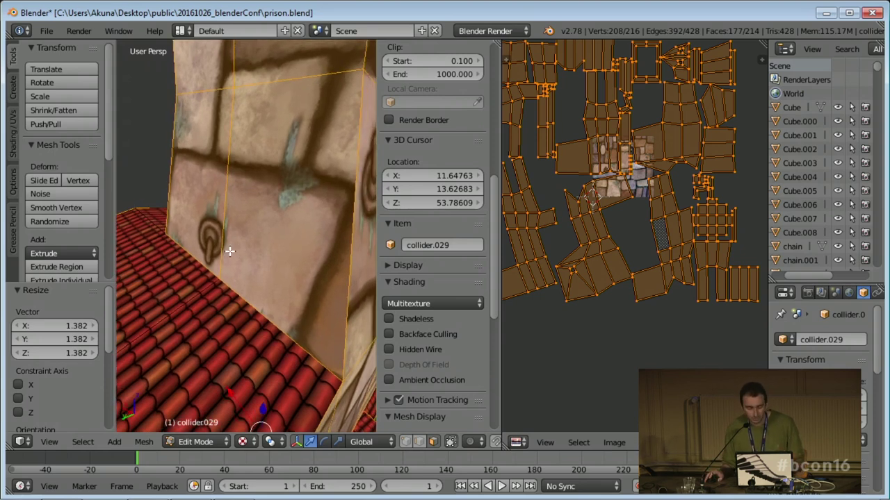
scroll(240, 248, down, 5)
scroll(240, 249, down, 2)
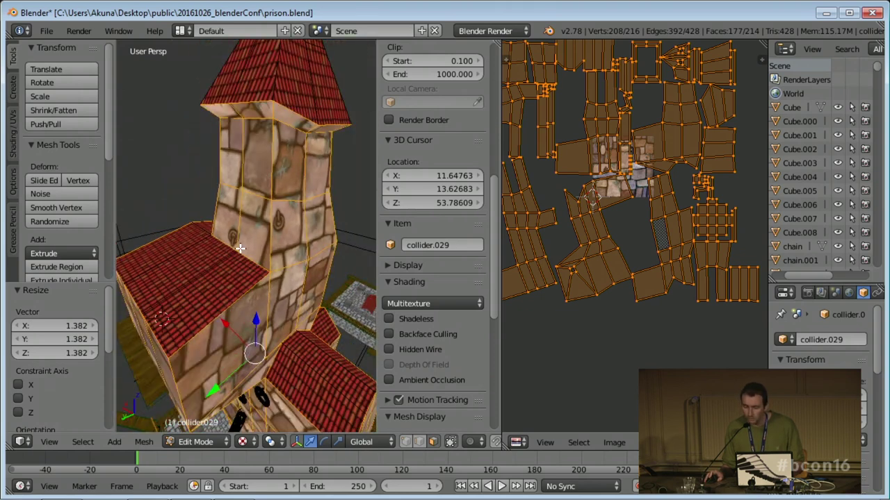
scroll(646, 197, down, 5)
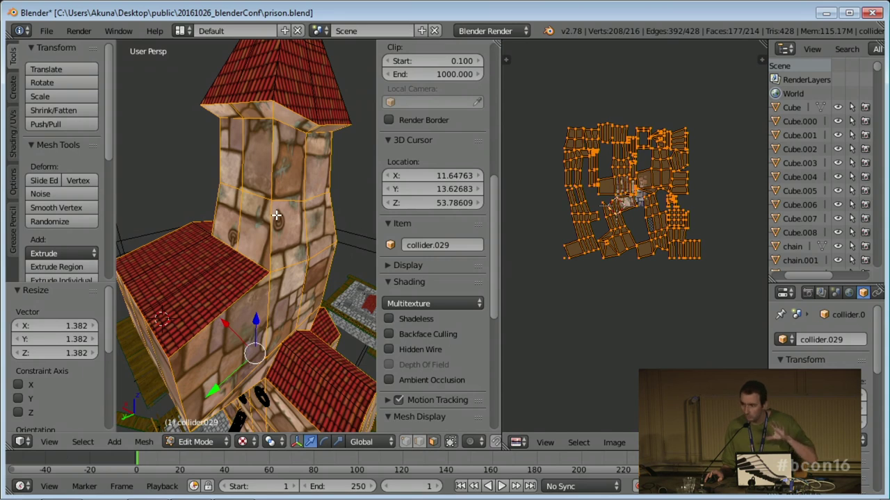
scroll(297, 228, down, 5)
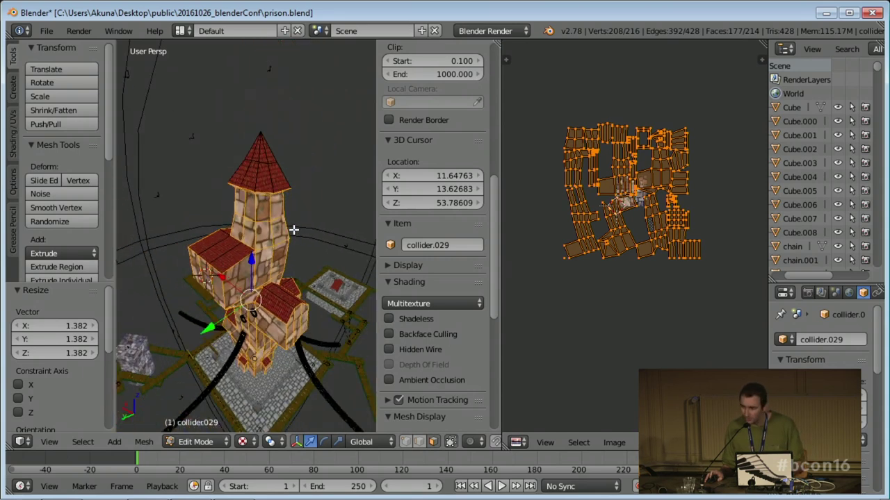
scroll(288, 232, down, 4)
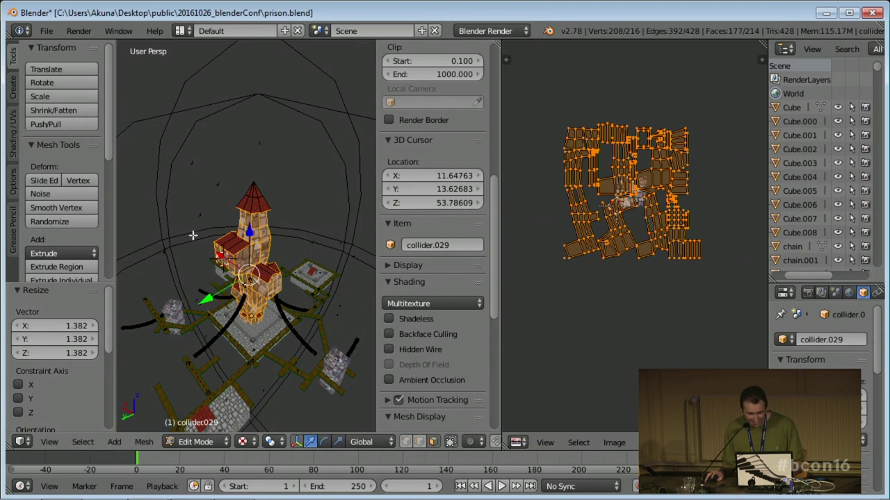
- Cube-project the tower walls and scale all UV islands up about 5.5 times
key(u)
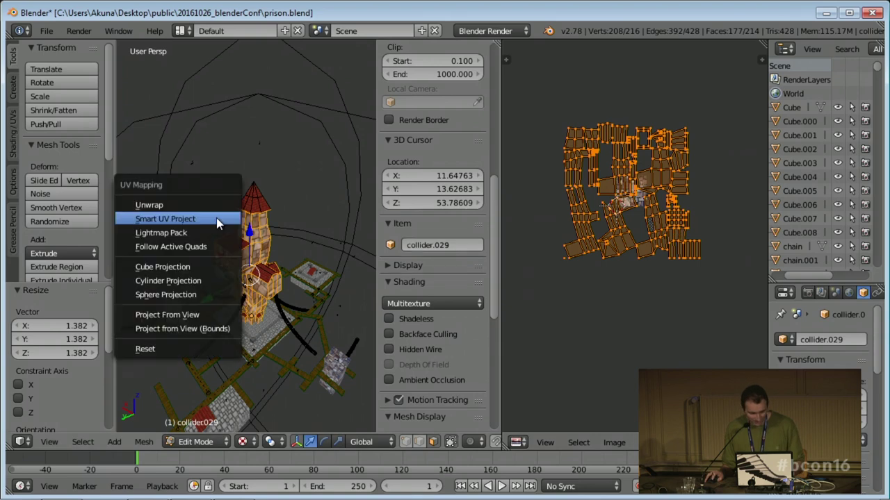
click(209, 264)
key(a)
key(s)
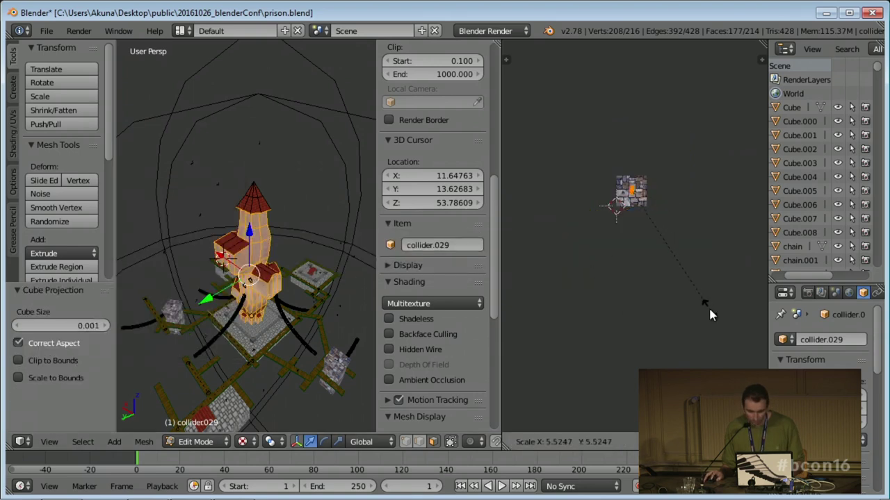
click(649, 241)
key(s)
- Place the 2D cursor beside the islands and orbit the tower to inspect the larger stone blocks
click(693, 306)
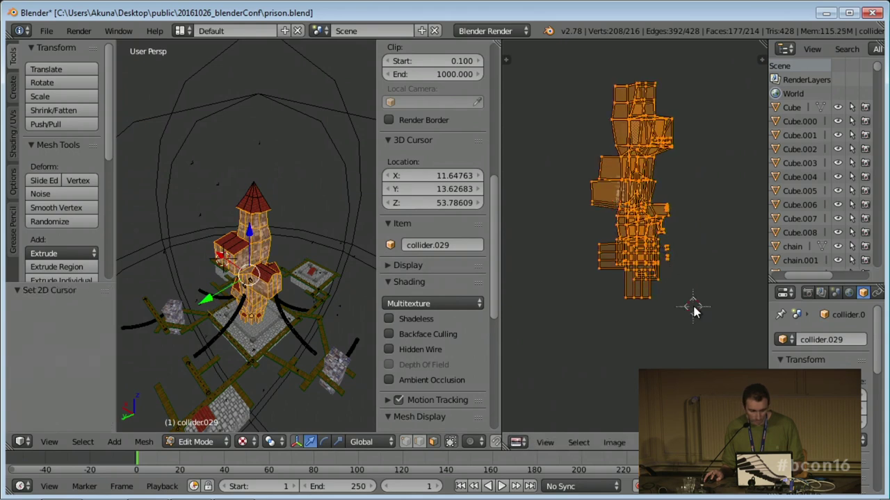
scroll(229, 279, up, 6)
middle_drag(229, 279, 131, 47)
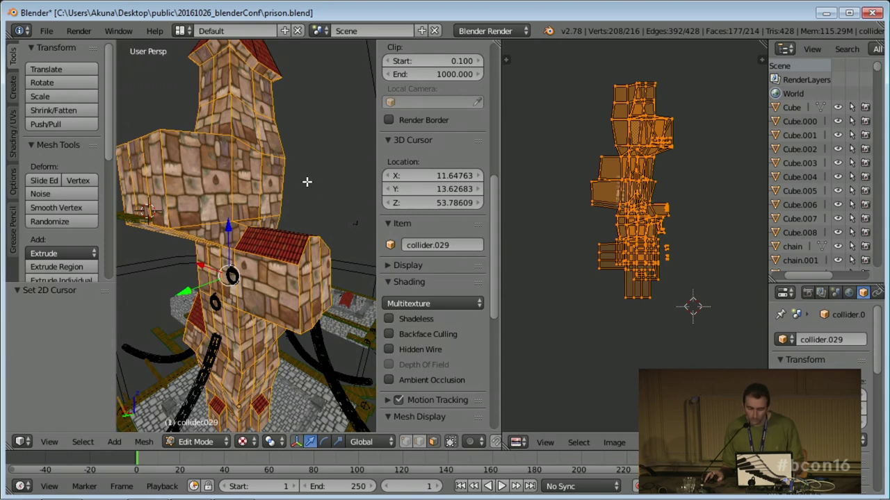
- Switch back to the slideshow and advance from '2 - Texturing' to '3 - Animation'
key(alt+Tab)
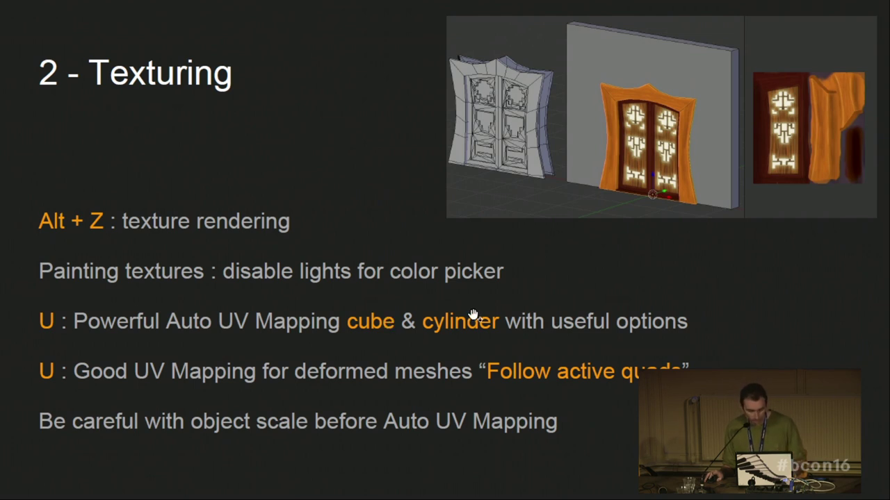
key(Right)
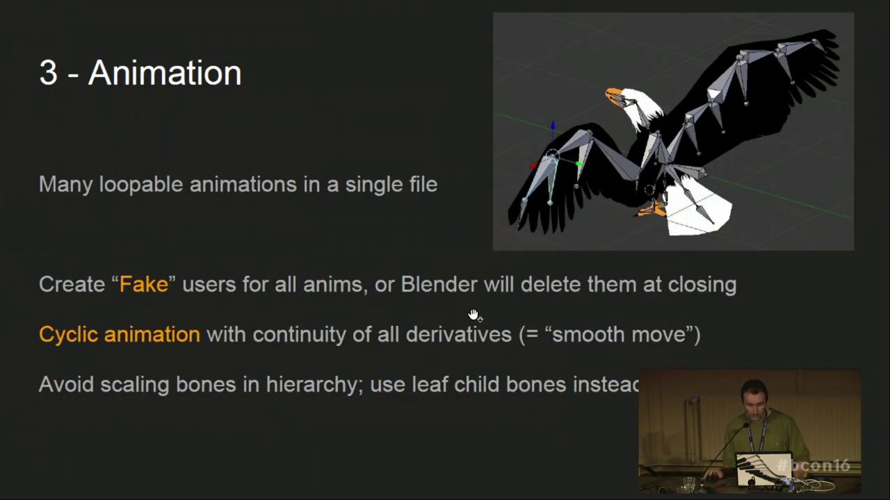
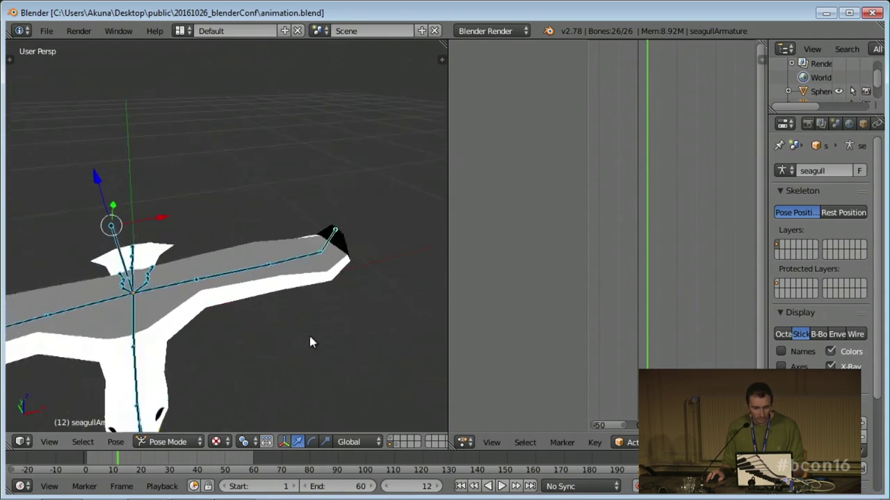
- Select the seagull rig and load the seagull@001_fly_1_60 action onto it from the action list
right_click(179, 276)
right_click(187, 278)
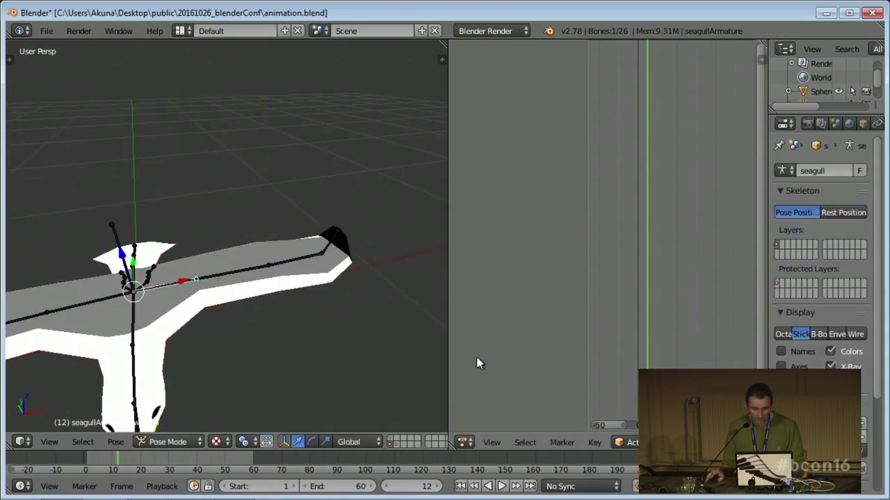
scroll(623, 447, down, 5)
click(615, 442)
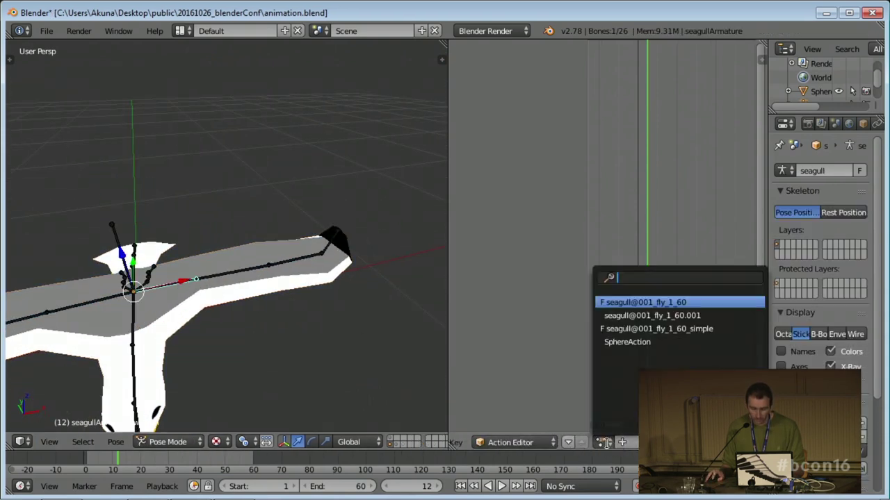
click(663, 305)
scroll(542, 443, down, 2)
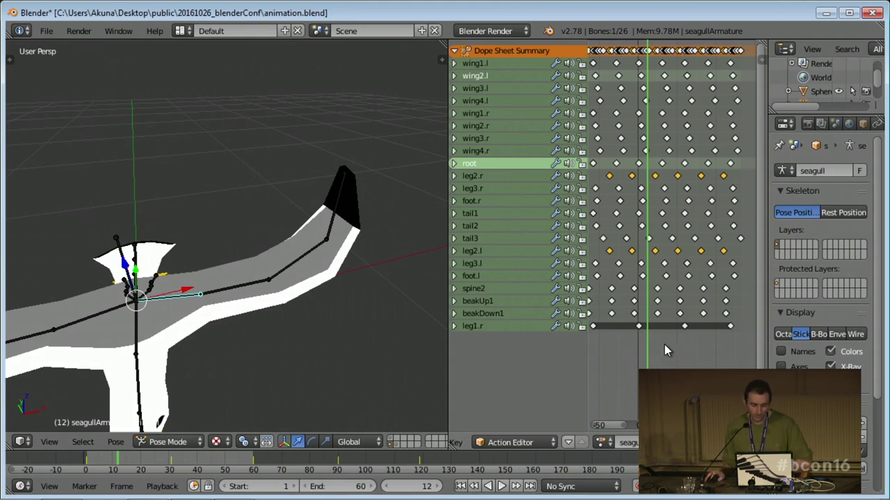
middle_drag(177, 356, 273, 362)
middle_drag(301, 334, 273, 325)
key(alt+Tab)
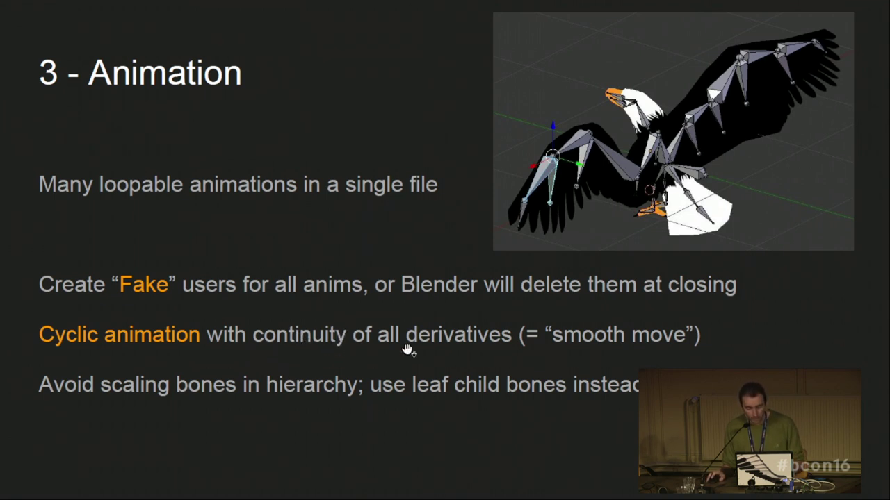
key(alt+Tab)
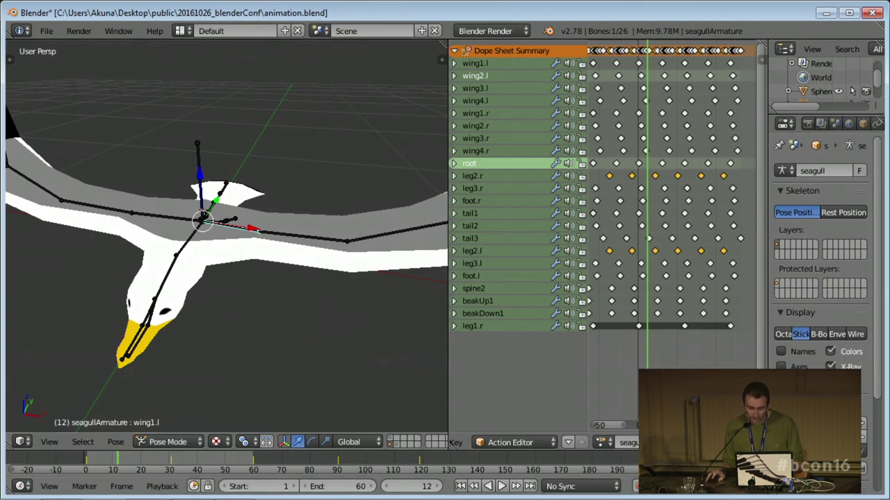
- Unlink the fly action from the seagull rig in the Action Editor
click(602, 443)
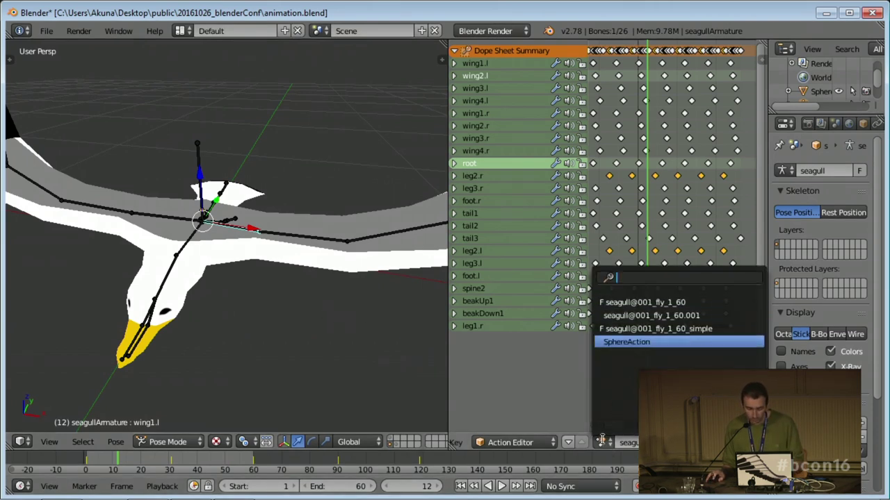
click(667, 443)
middle_drag(209, 313, 252, 324)
- Select the left wing bones, wing1.l through the wing4.l tip
shift+right_click(236, 255)
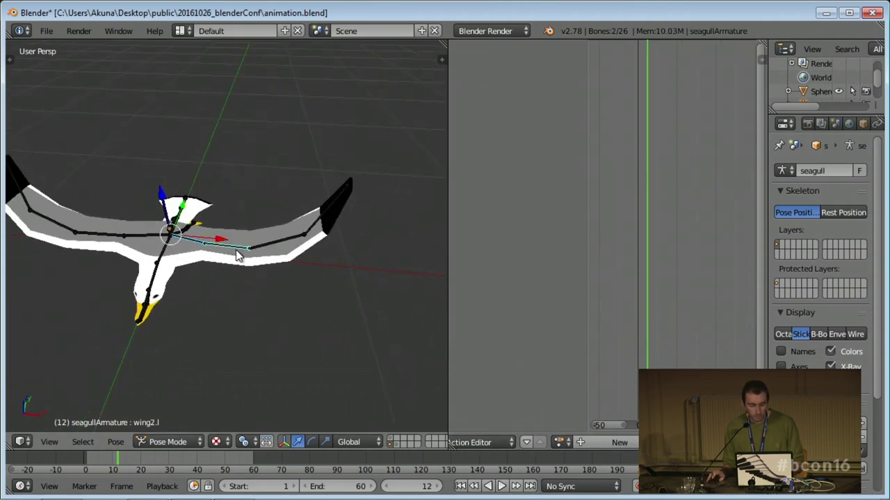
right_click(295, 252)
right_click(261, 253)
mouse_move(266, 347)
middle_down()
mouse_move(284, 362)
mouse_move(304, 341)
mouse_move(251, 348)
middle_up()
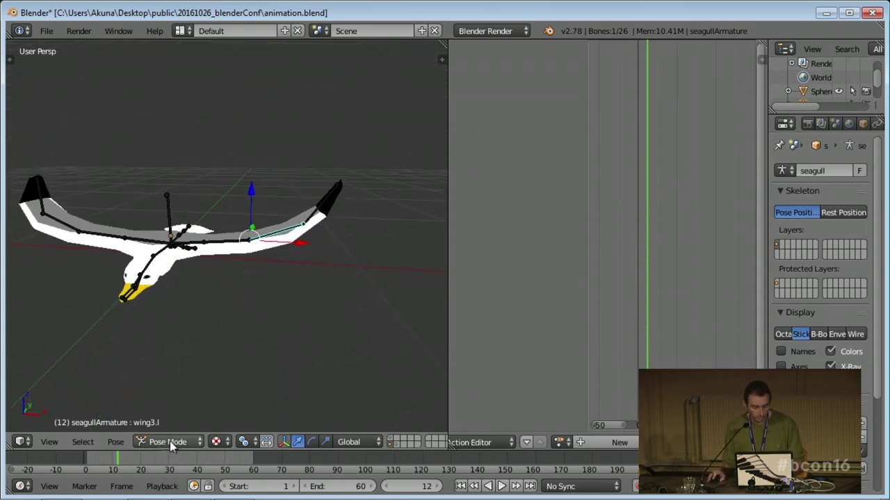
middle_drag(280, 355, 264, 268)
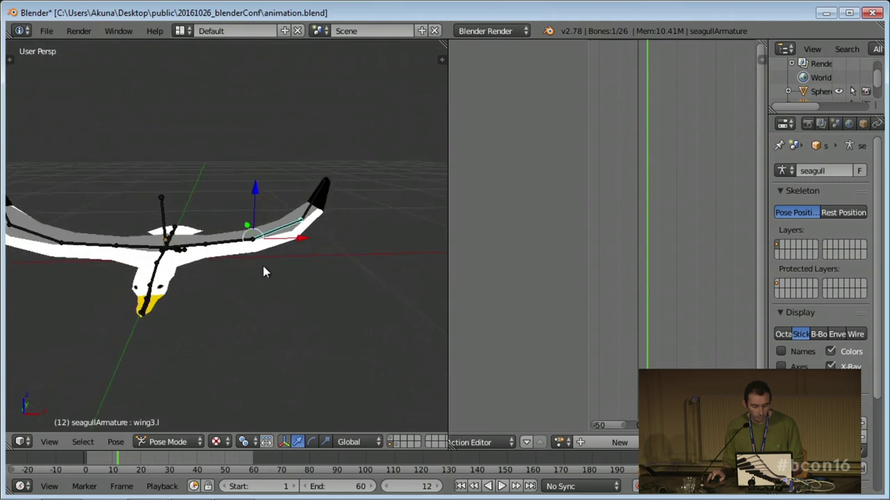
shift+click(194, 245)
shift+click(228, 242)
shift+click(278, 229)
shift+click(315, 207)
middle_drag(314, 207, 309, 282)
- Rotate the selected wing bones about the Y axis to swing the left wing high
key(r)
key(x)
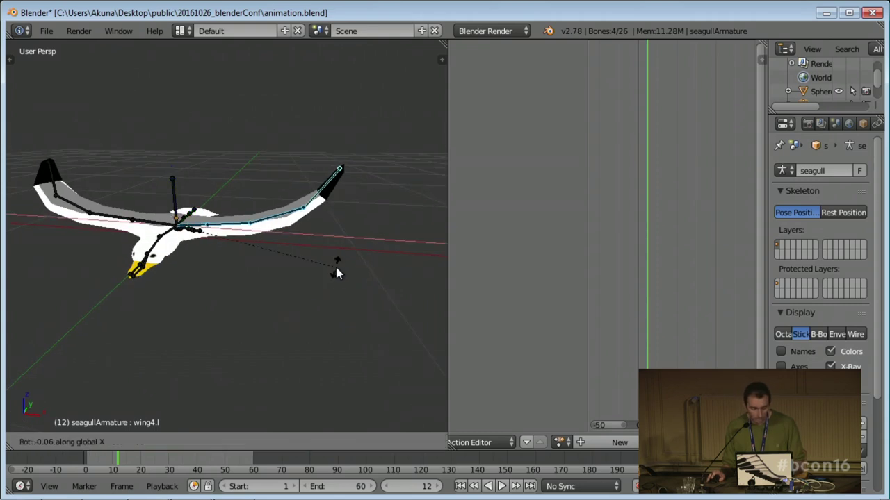
key(y)
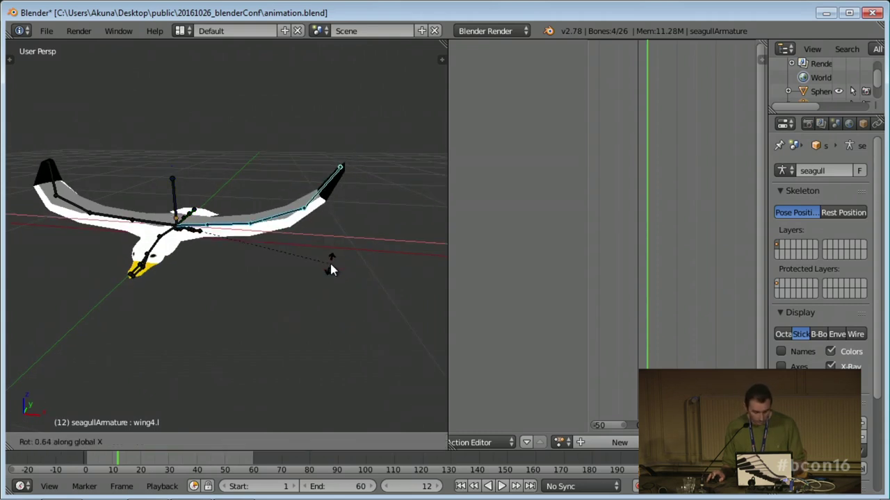
click(288, 198)
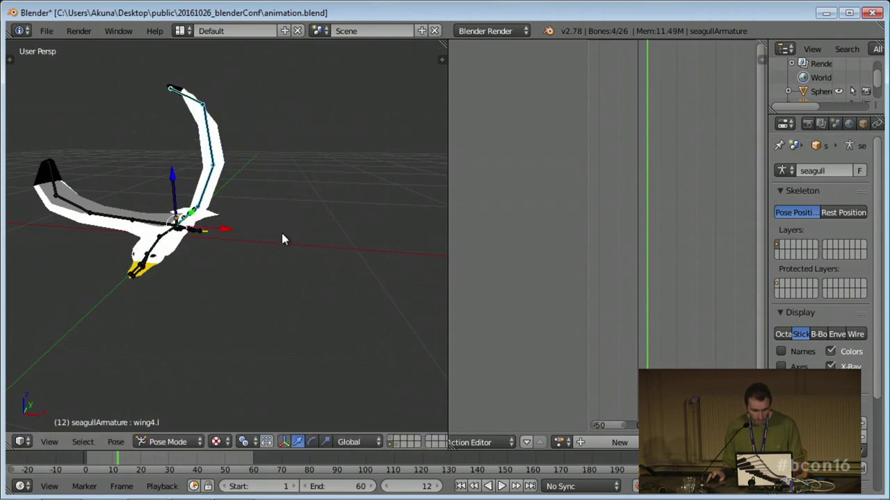
- Key the wing rotation, undo that keyframe, and move back to frame 2
key(i)
click(268, 231)
middle_drag(269, 236, 222, 327)
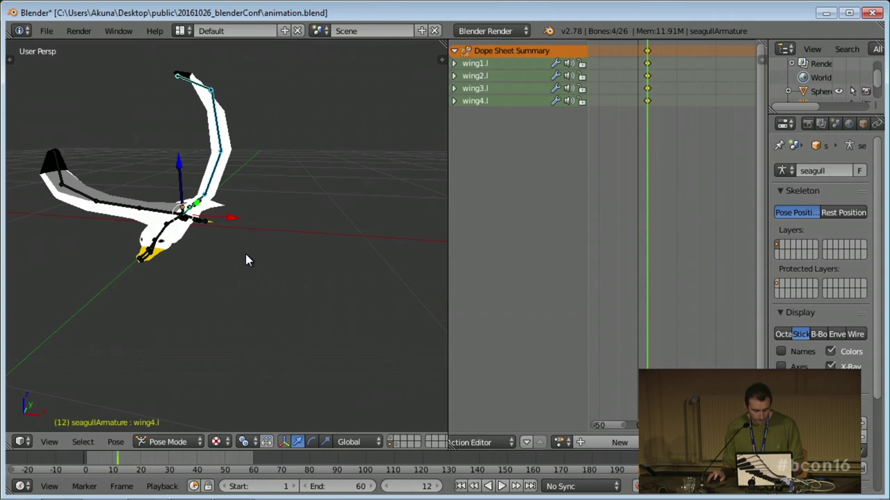
key(ctrl+z)
drag(133, 463, 89, 466)
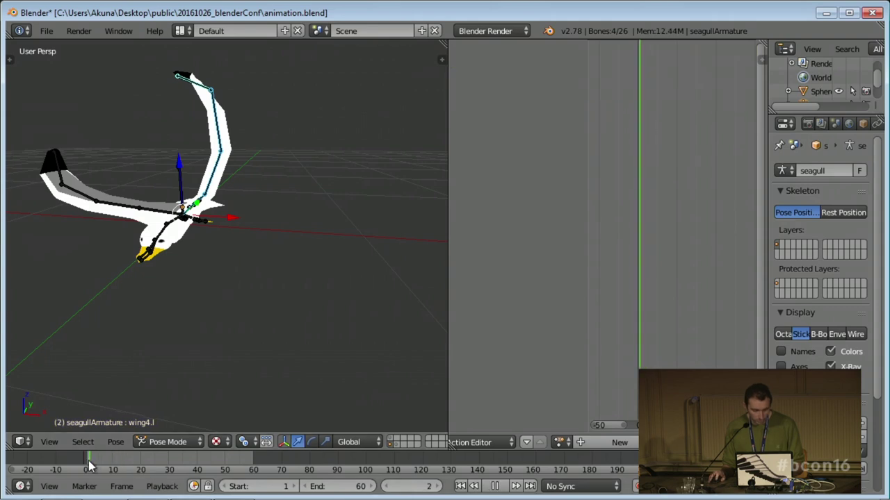
- Key the raised left-wing rotation at frame 2 and again at frame 60
key(i)
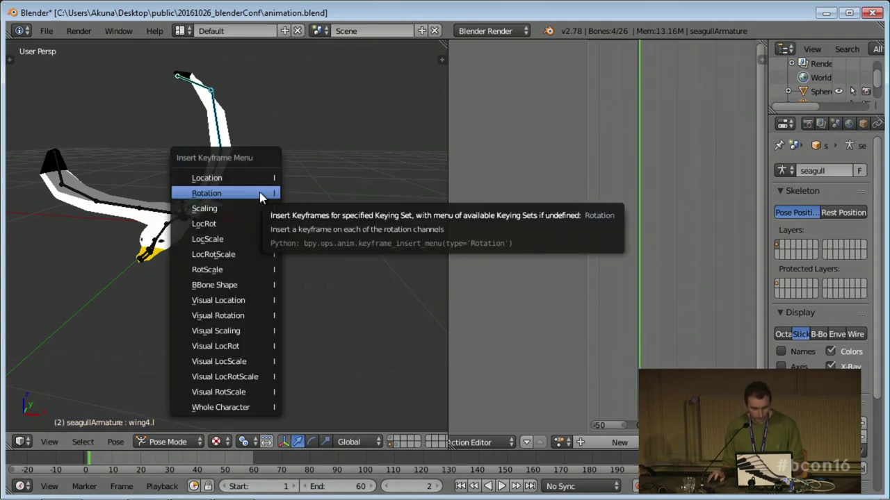
click(260, 192)
scroll(304, 287, up, 3)
scroll(264, 287, down, 4)
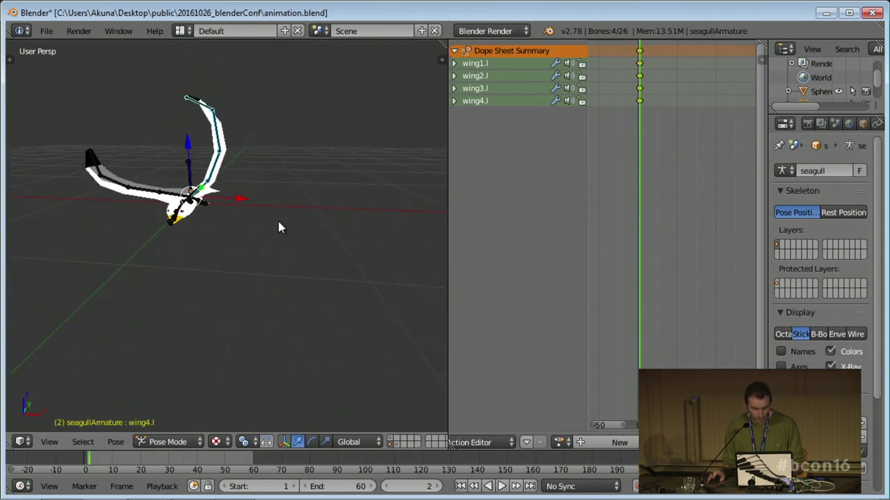
click(254, 456)
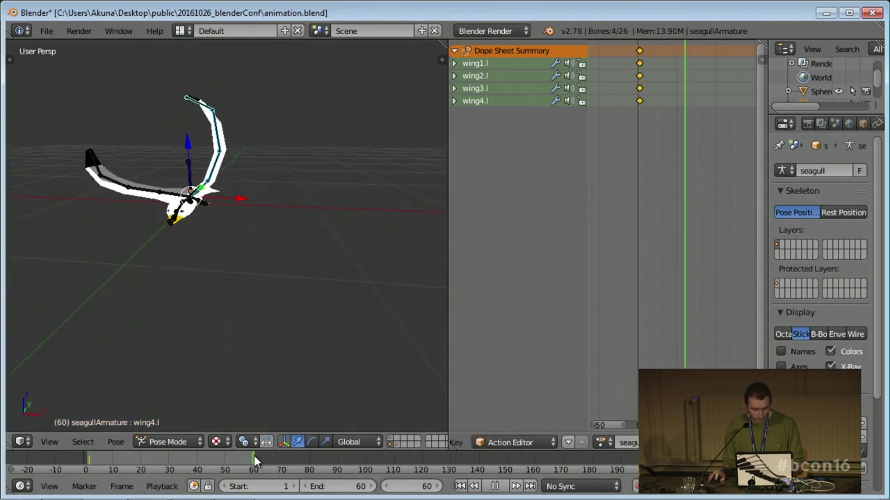
key(i)
click(308, 144)
- At frame 30, rotate the wing downward about Y and key the lowered rotation
drag(205, 463, 169, 467)
key(r)
key(y)
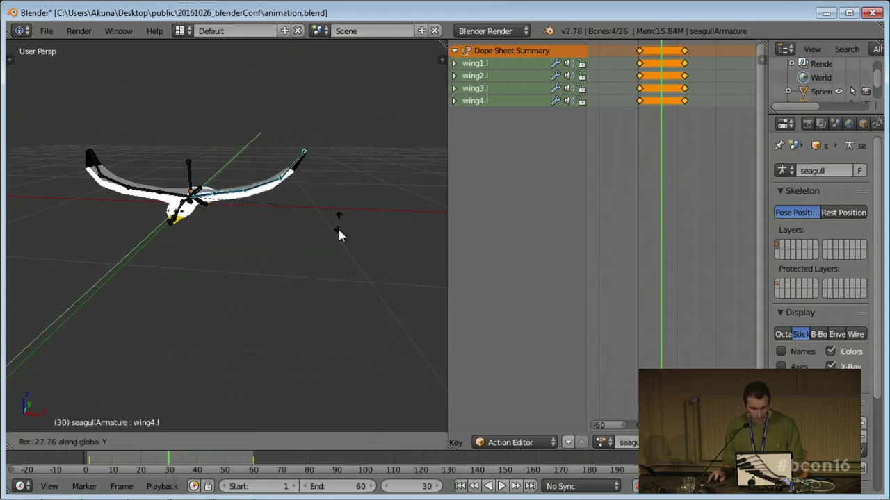
click(297, 328)
middle_drag(297, 327, 292, 224)
key(i)
click(291, 222)
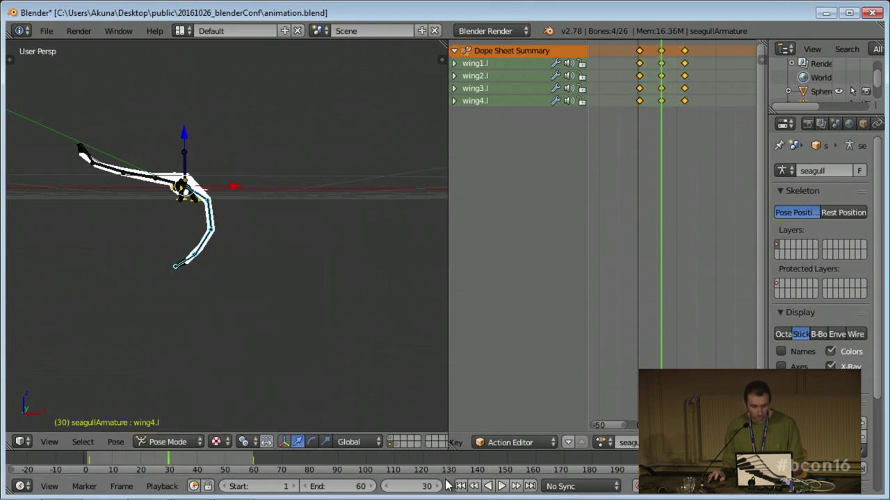
- Play the wing-flap animation, watching from above, then stop playback
click(499, 486)
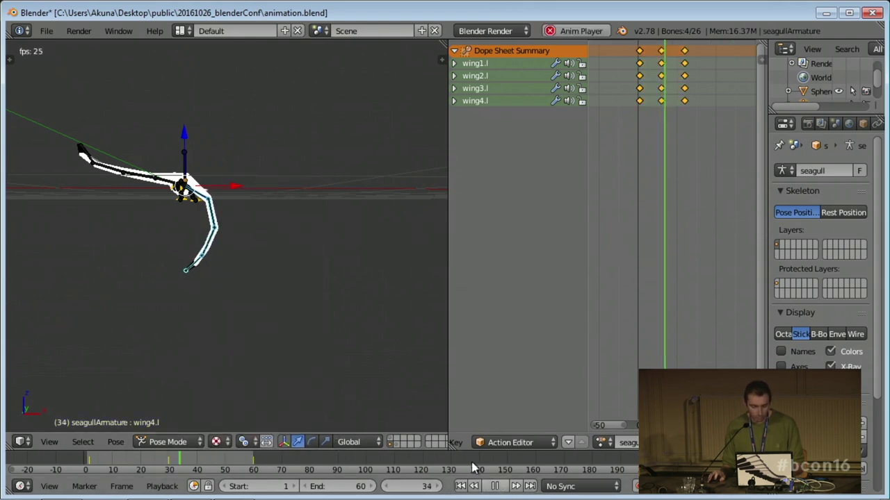
middle_drag(313, 327, 321, 272)
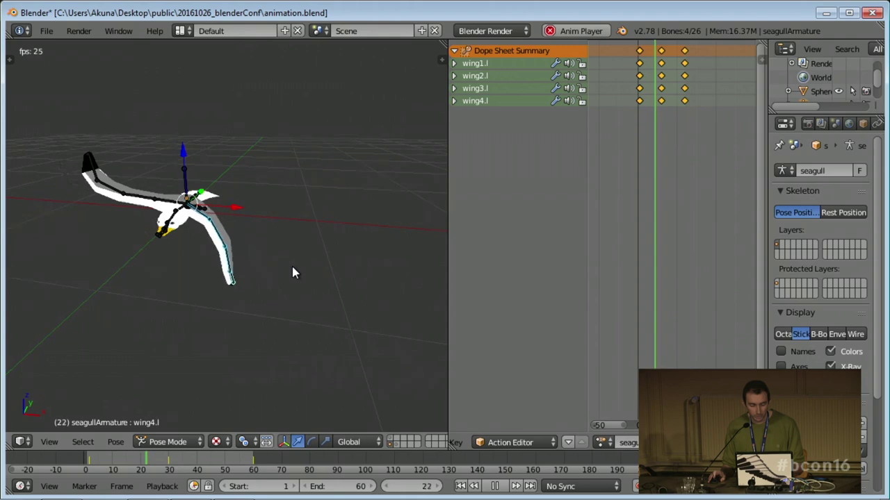
scroll(292, 266, up, 4)
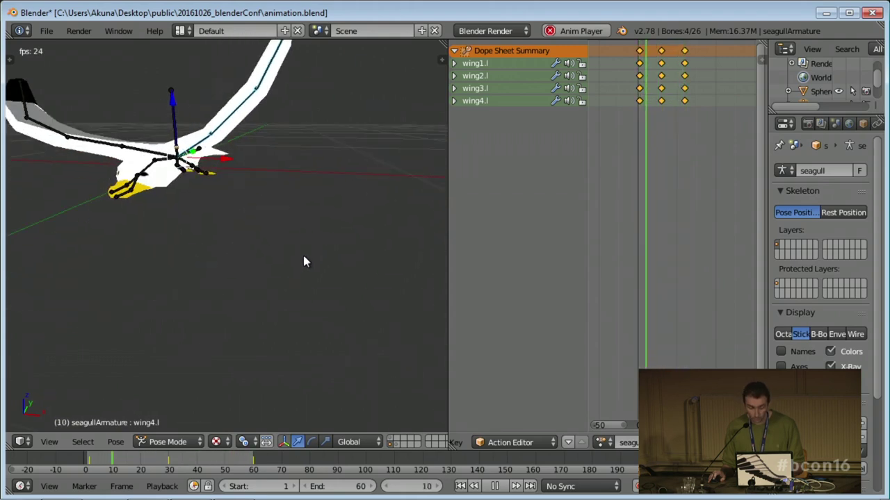
click(494, 486)
middle_drag(316, 308, 297, 316)
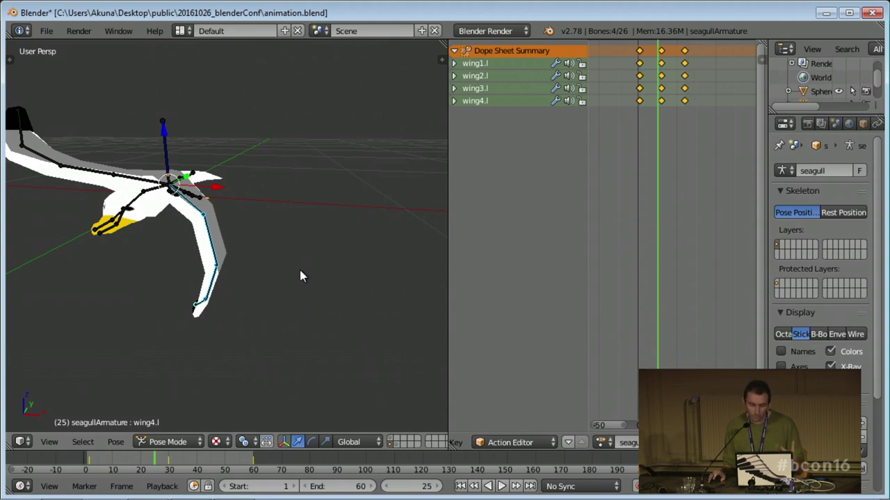
- Select the wing3.l and wing4.l keyframes and shift them 8 frames later
click(639, 100)
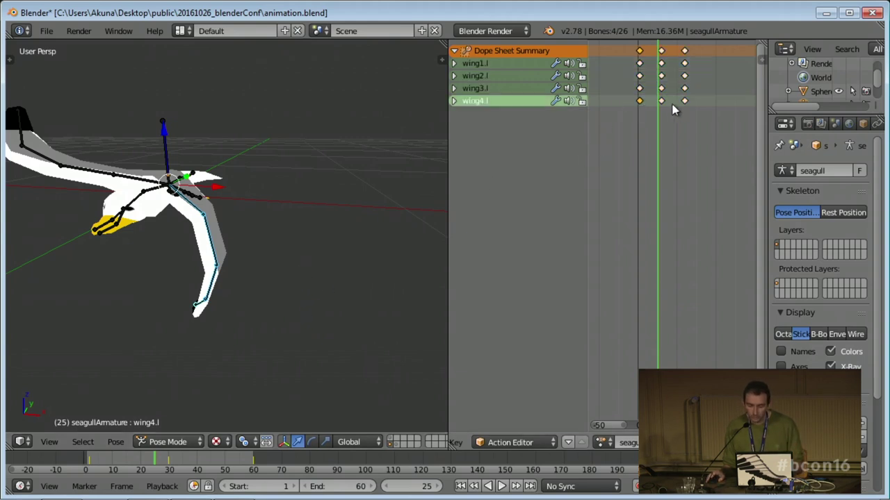
drag(702, 124, 639, 104)
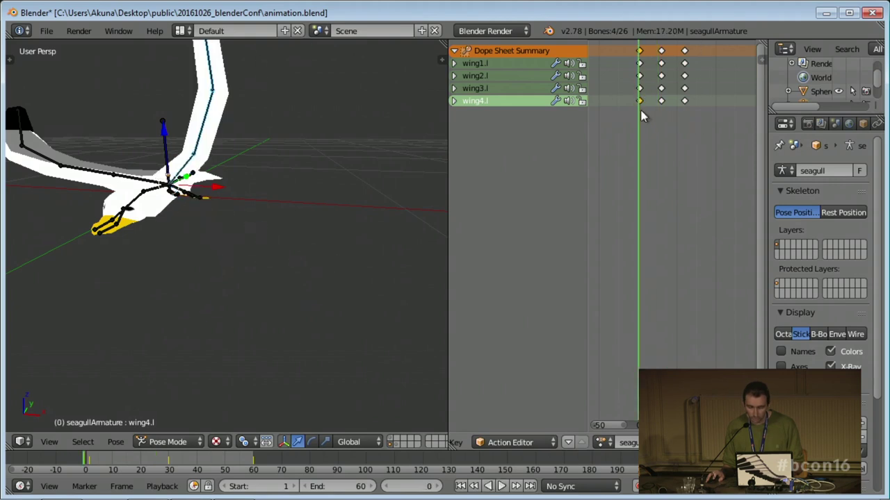
drag(697, 129, 624, 82)
key(alt+a)
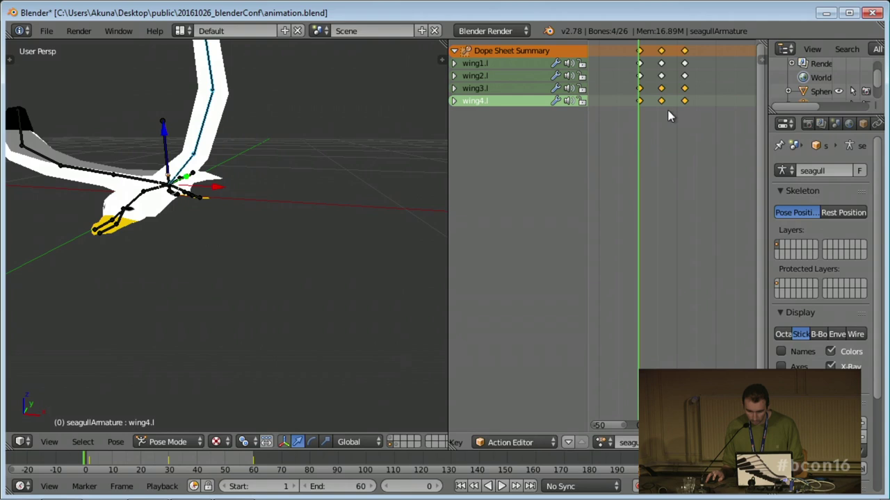
click(642, 100)
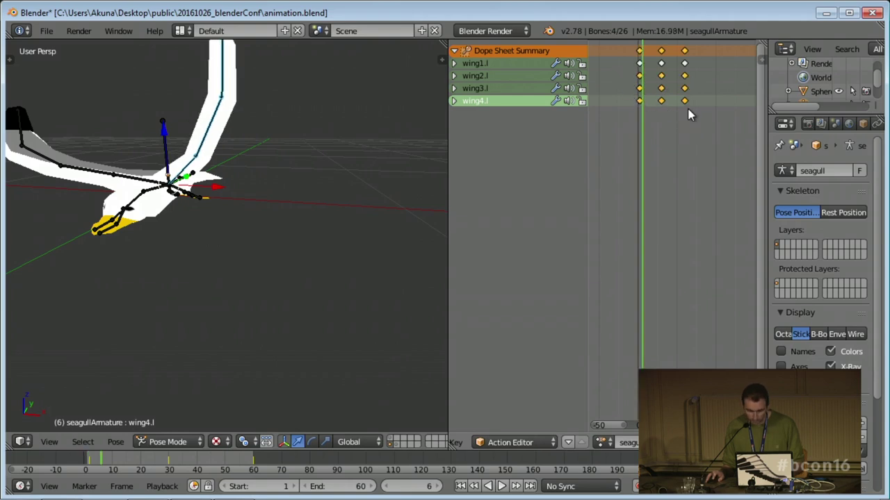
key(g)
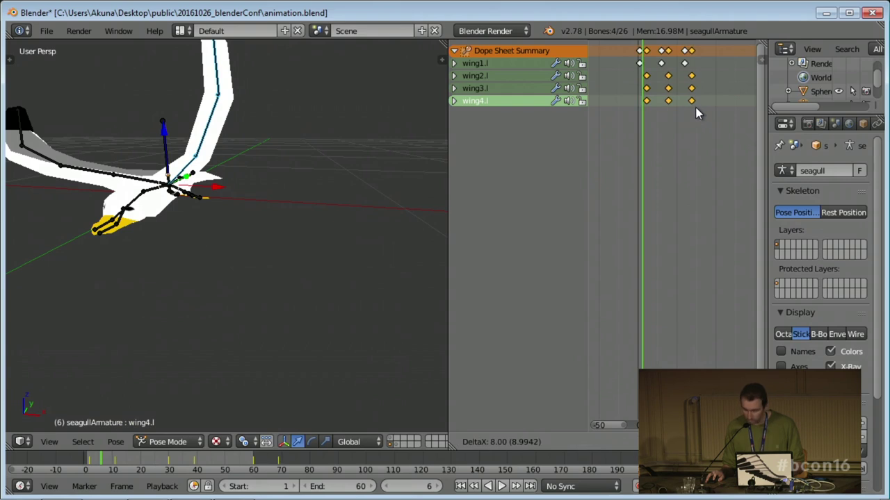
click(699, 113)
- Shift further wing3.l and wing4.l keyframes later in the timeline
right_click(691, 88)
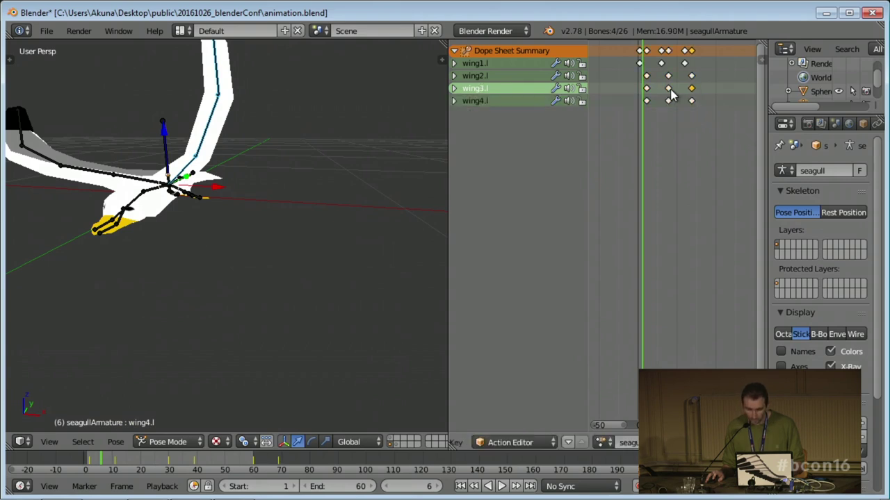
scroll(664, 125, up, 2)
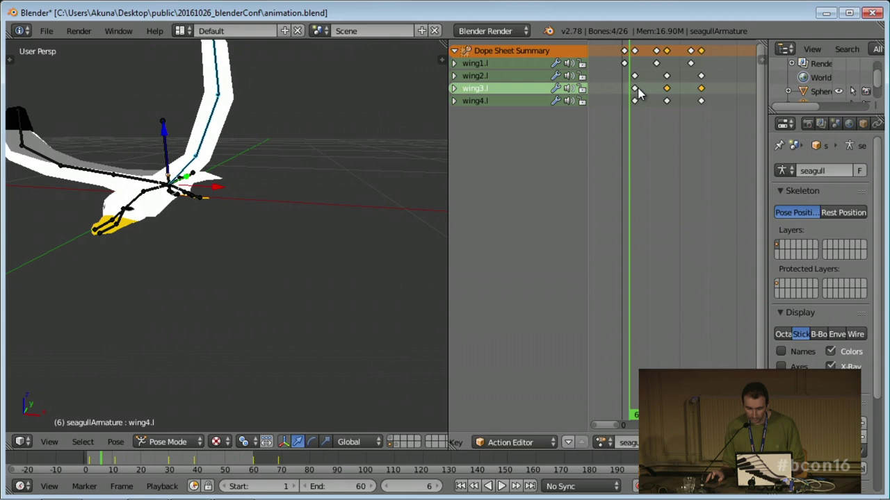
shift+right_click(704, 102)
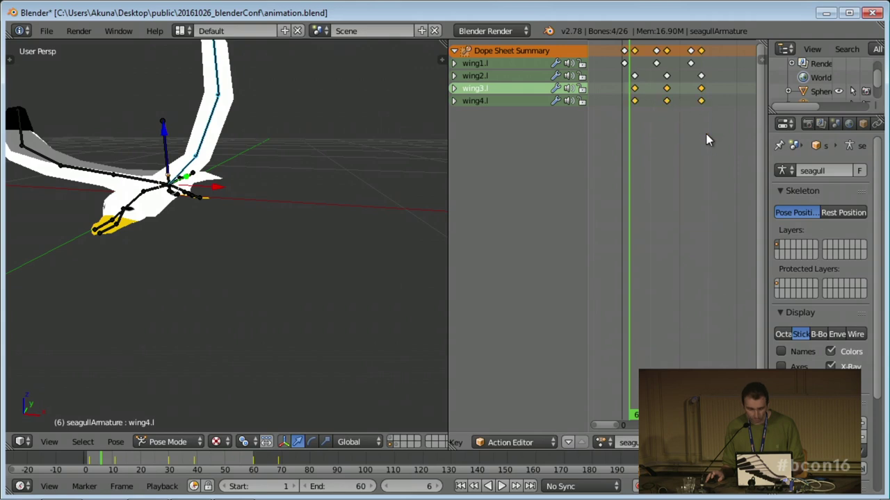
key(g)
click(685, 116)
- Offset the wing4.l keyframes another 6 frames later
right_click(643, 102)
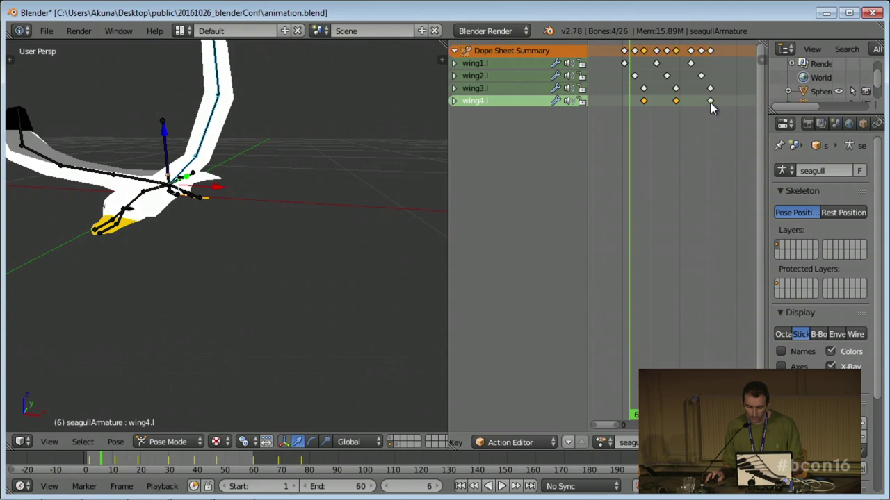
key(g)
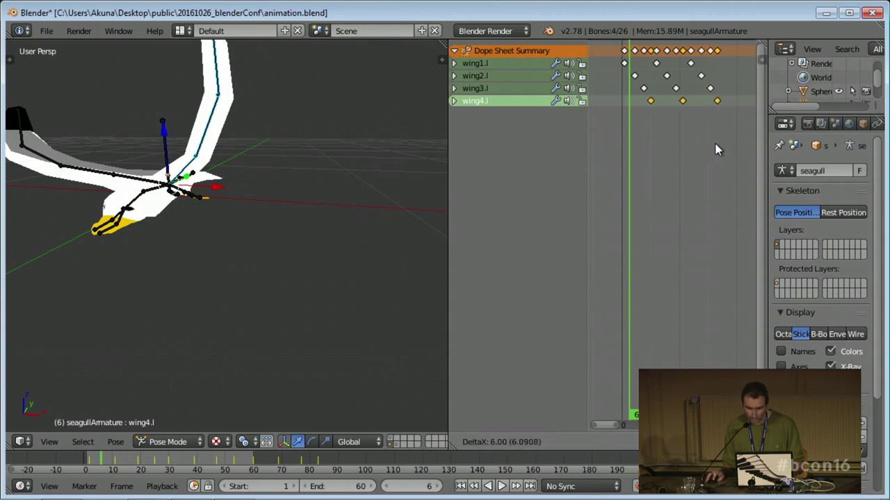
click(716, 148)
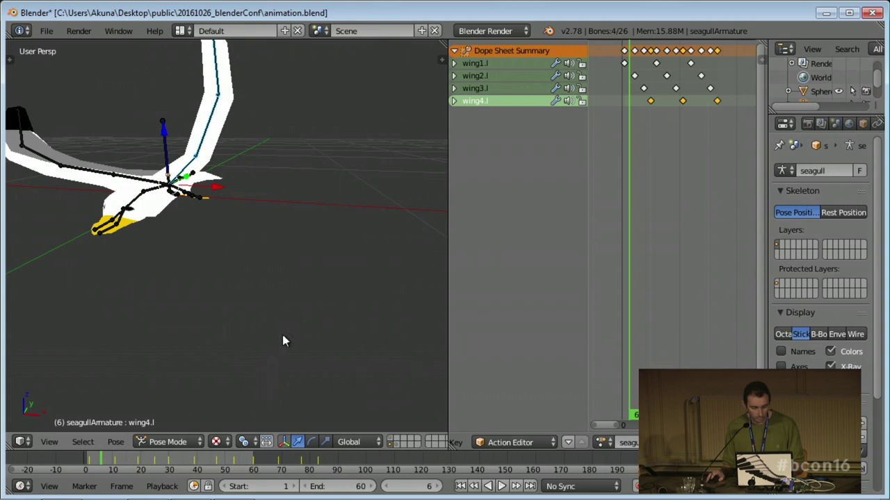
middle_drag(282, 334, 324, 308)
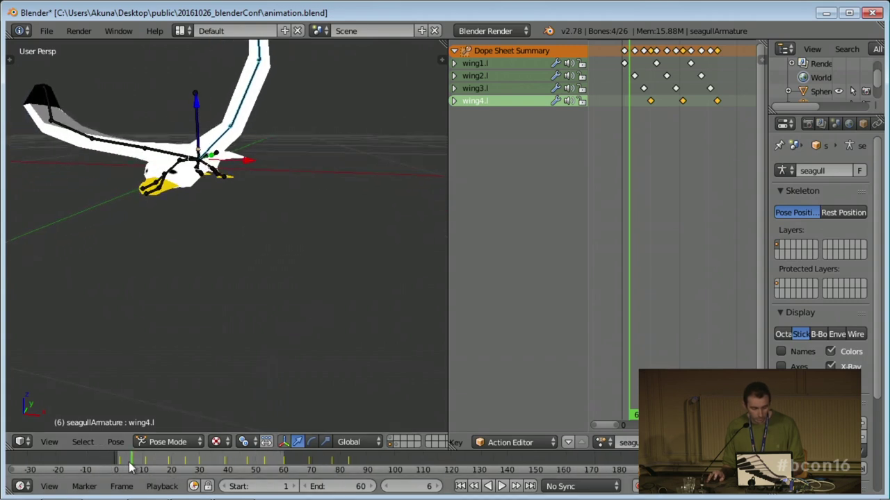
key(alt+a)
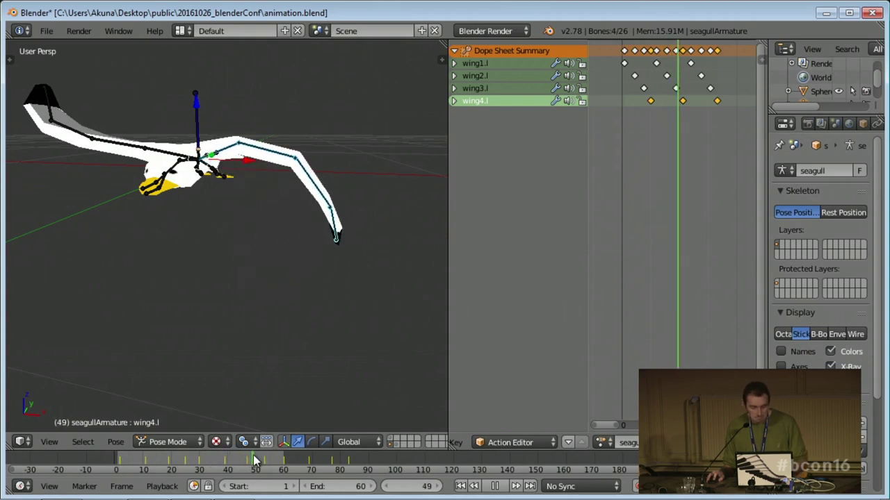
drag(262, 455, 268, 478)
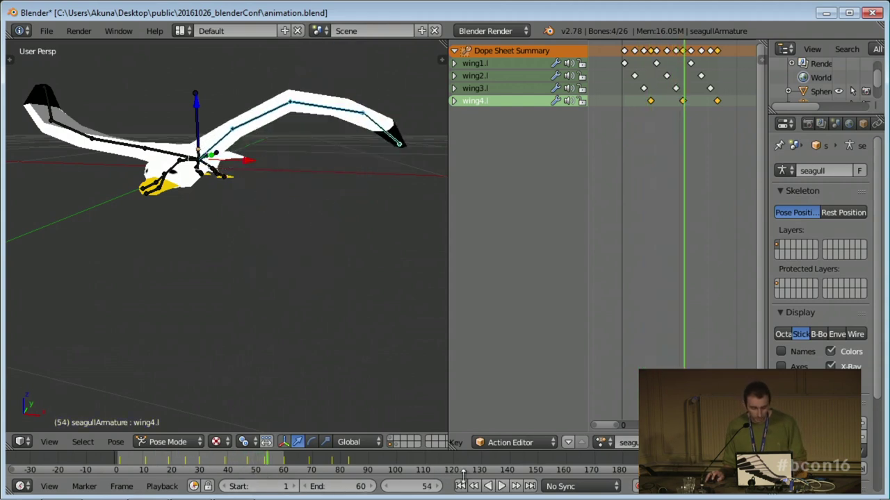
click(500, 486)
middle_drag(347, 322, 285, 159)
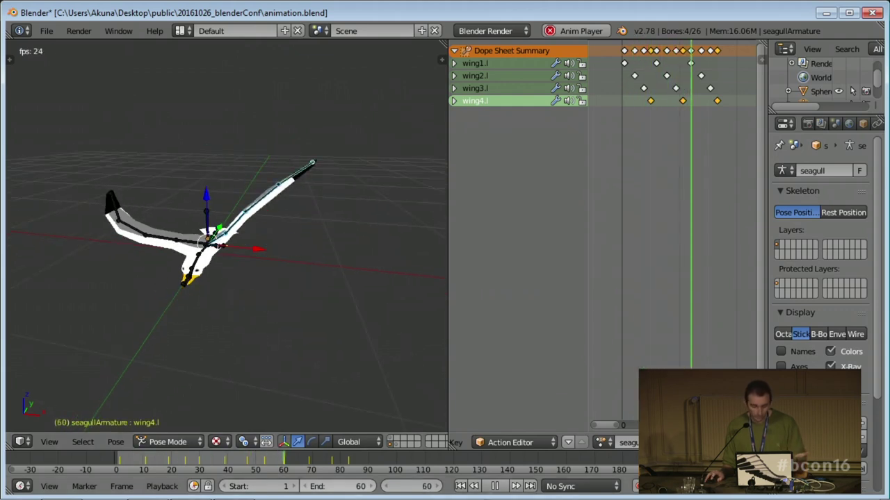
click(495, 487)
scroll(494, 443, left, 4)
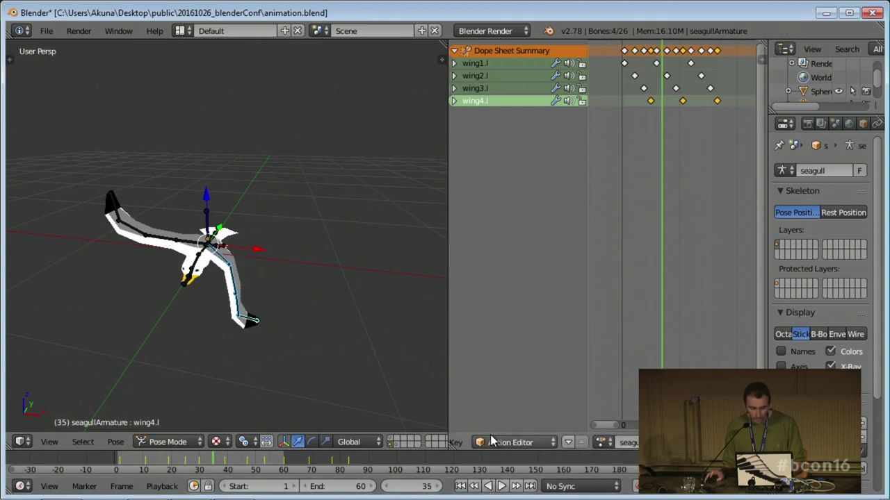
scroll(492, 442, left, 3)
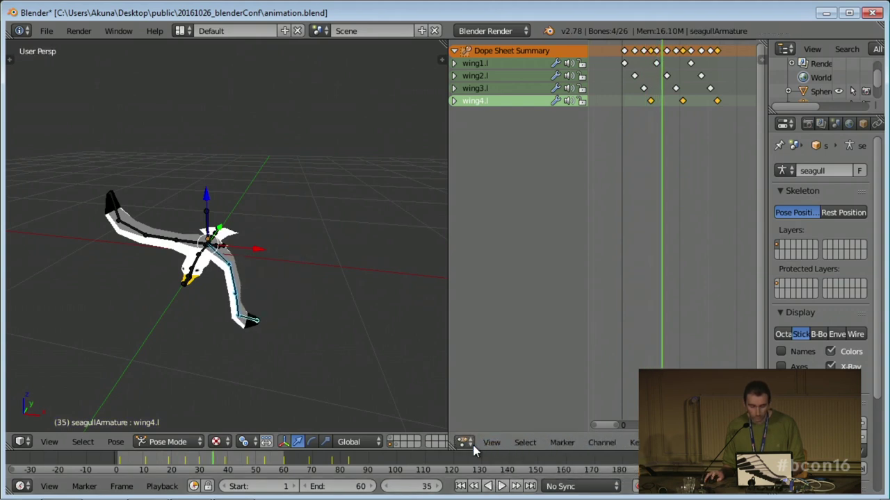
- Switch the Dope Sheet area to the Graph Editor
click(465, 442)
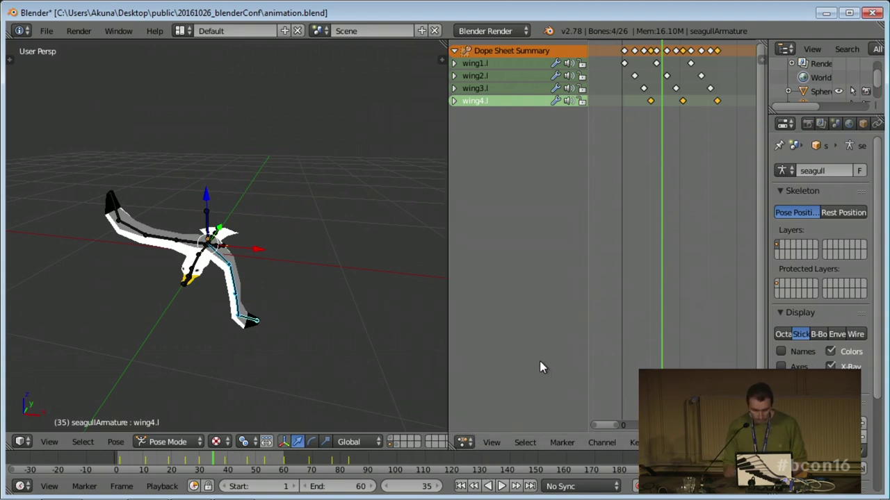
click(465, 442)
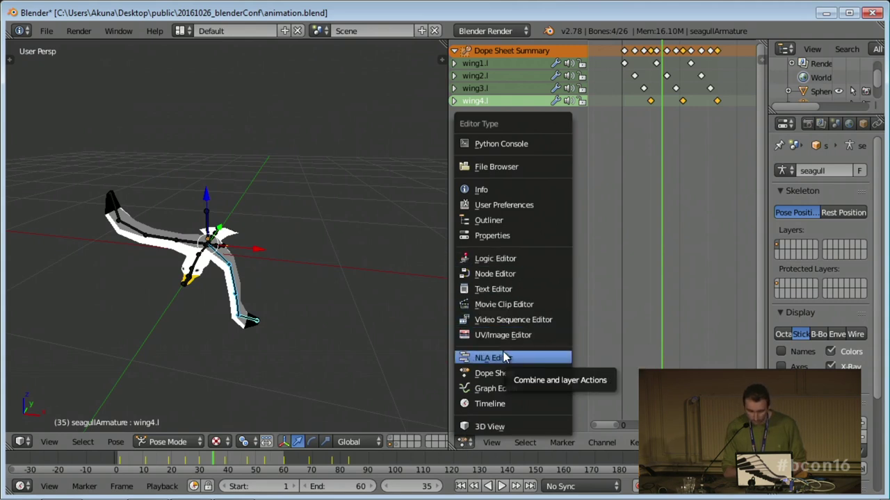
click(493, 389)
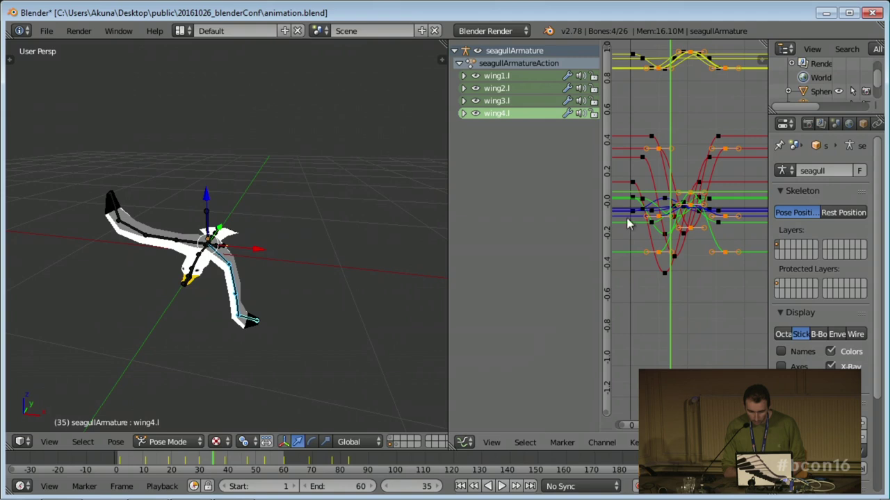
- Show only wing2.l's curves and play the animation to inspect them
click(477, 91)
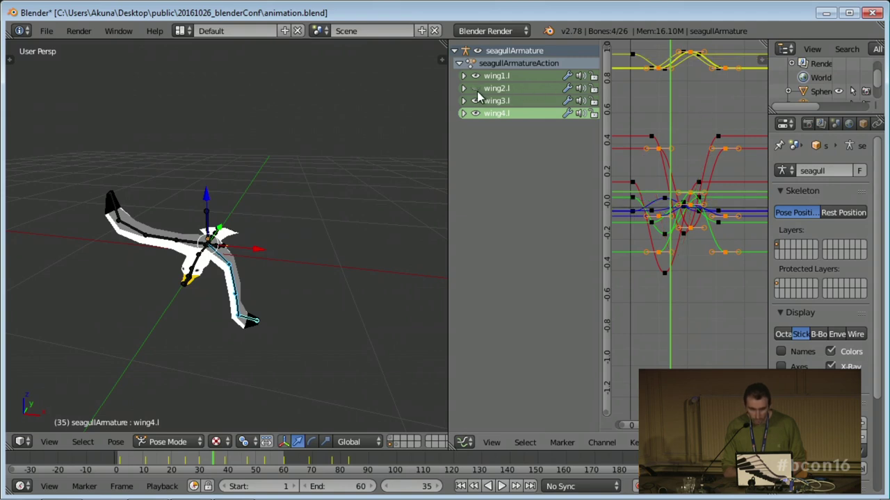
click(477, 77)
drag(476, 101, 472, 116)
click(476, 89)
key(alt+a)
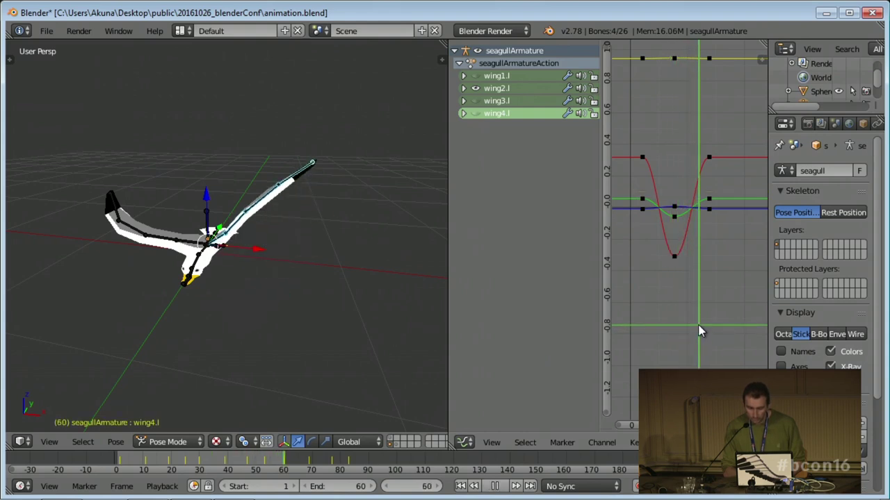
key(alt+a)
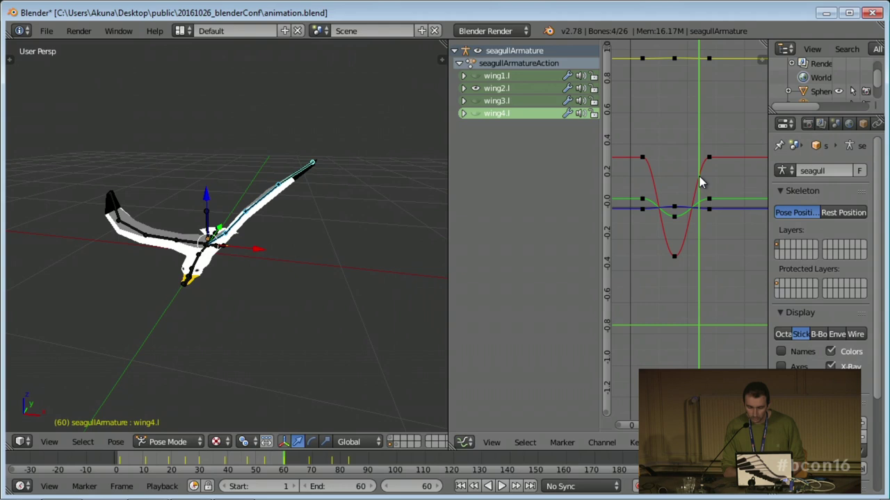
drag(700, 182, 634, 181)
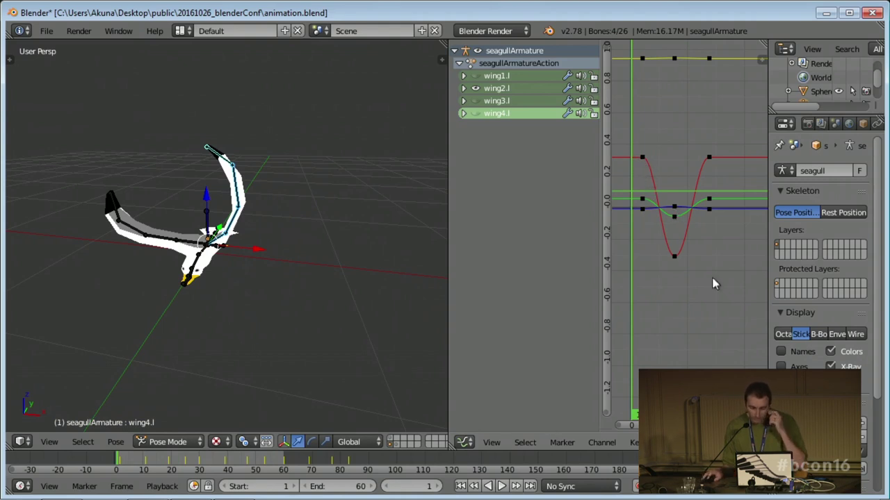
- Show all four wing curves again, select every keyframe, and open Channel > Extrapolation Mode
click(475, 75)
click(476, 100)
click(476, 113)
key(a)
key(a)
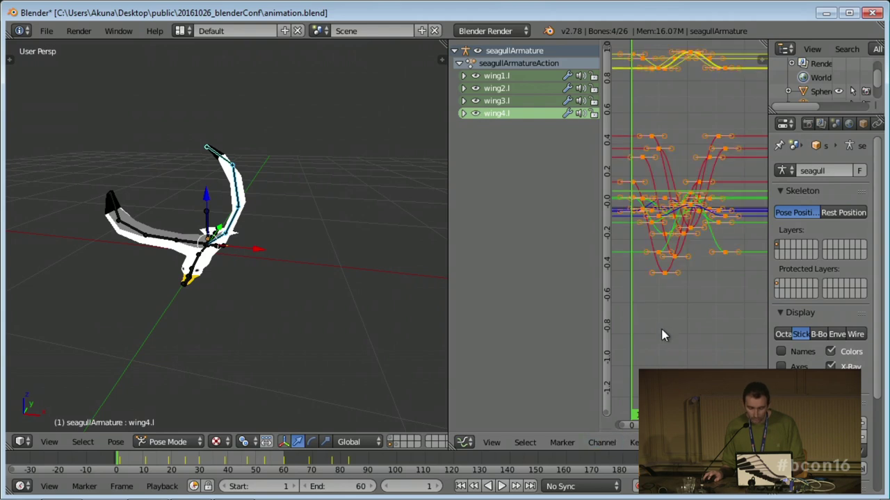
click(601, 443)
mouse_move(686, 312)
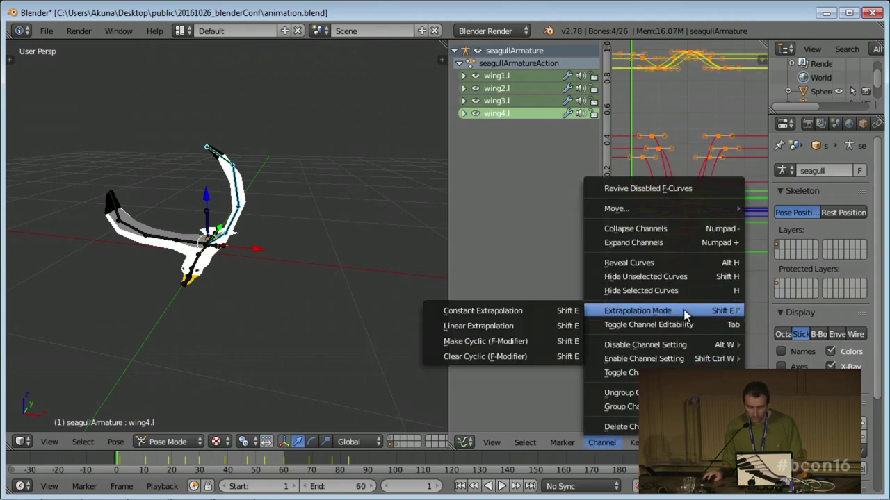
- Apply Make Cyclic (F-Modifier) to the wing curves and play the looping flap
click(535, 344)
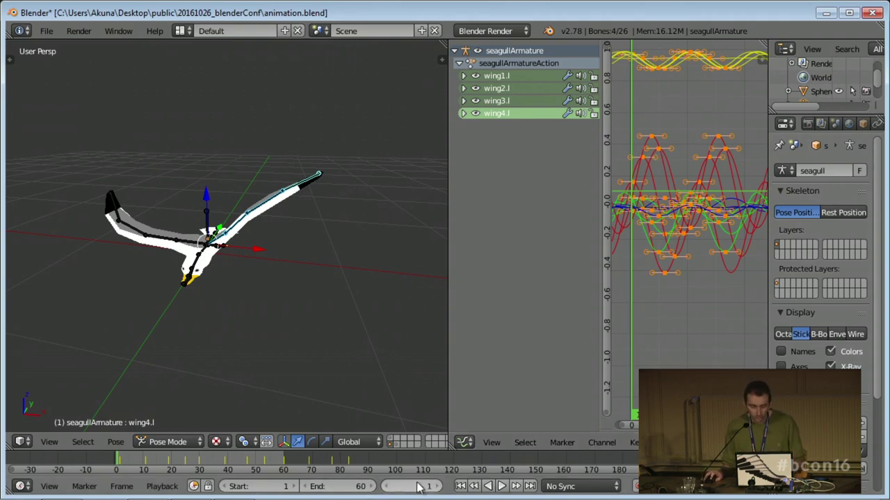
click(501, 486)
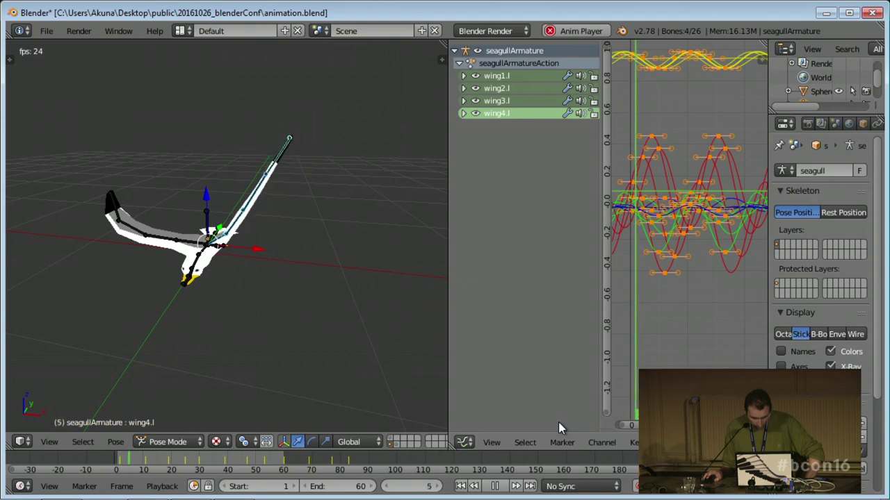
click(498, 488)
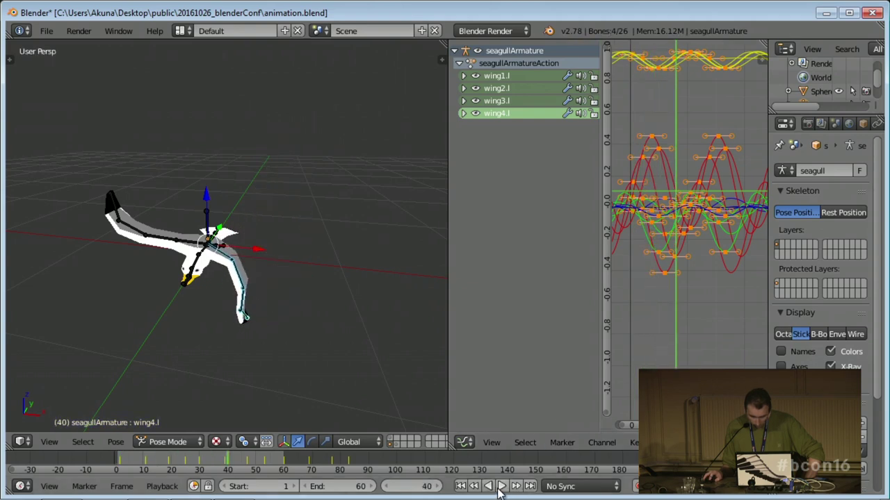
- Set the animation start frame to 2 and play the loop again
click(120, 464)
key(alt+a)
key(alt+a)
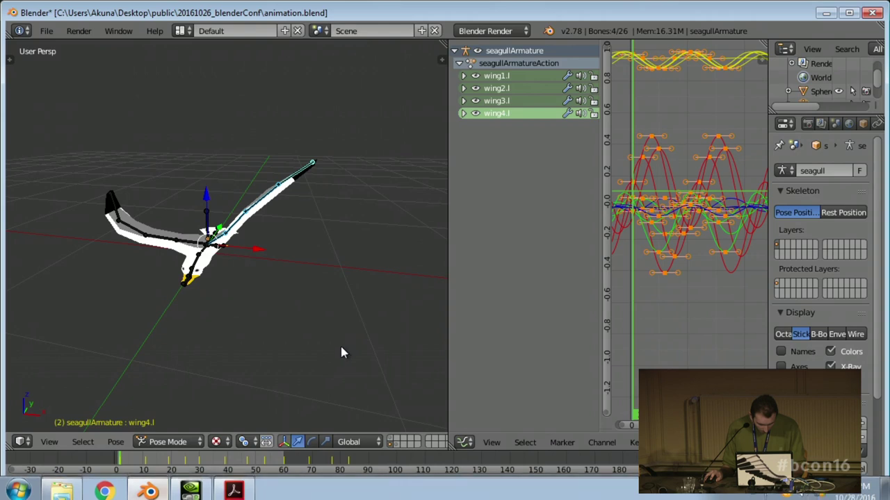
click(282, 486)
text(2)
key(Return)
click(502, 486)
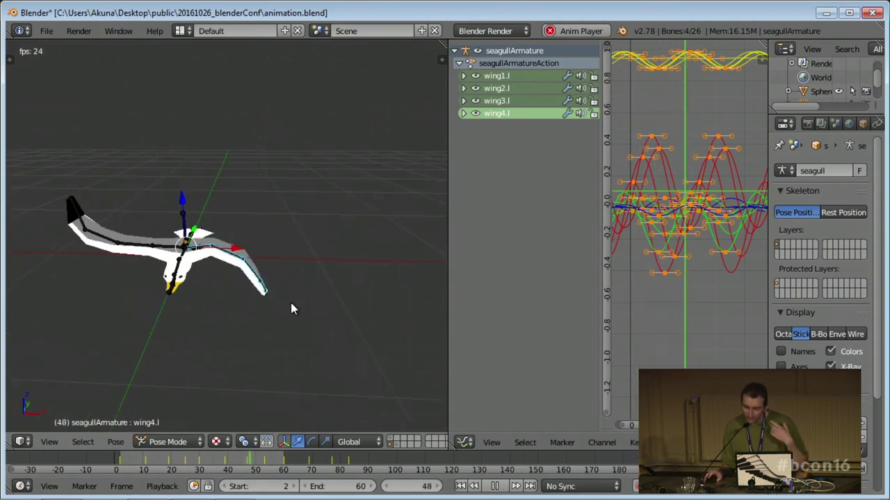
click(495, 488)
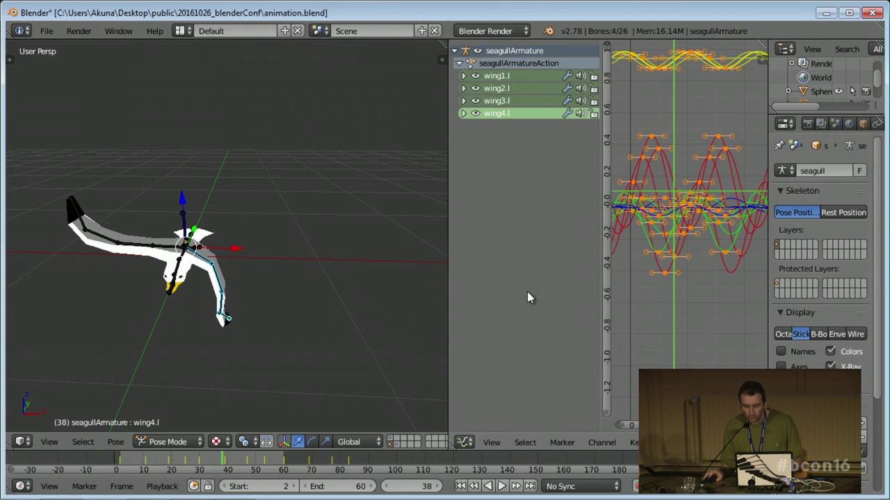
- Clear Cyclic extrapolation from the wing curves
click(491, 442)
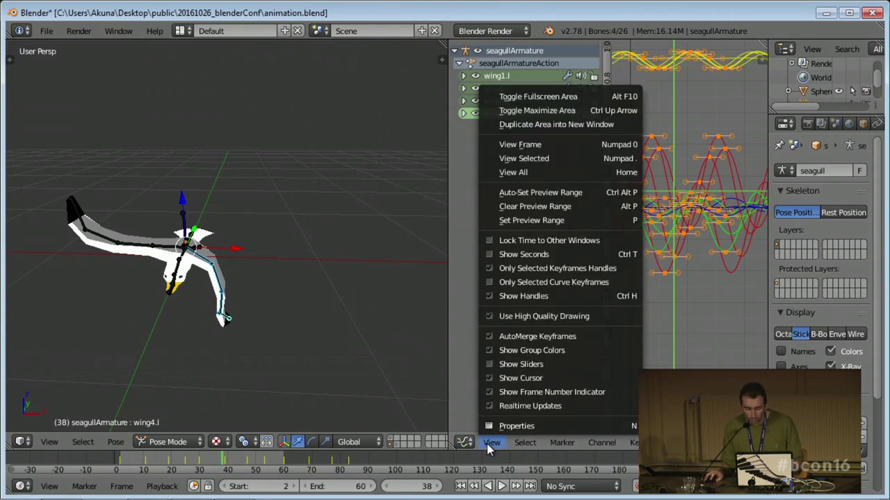
mouse_move(602, 443)
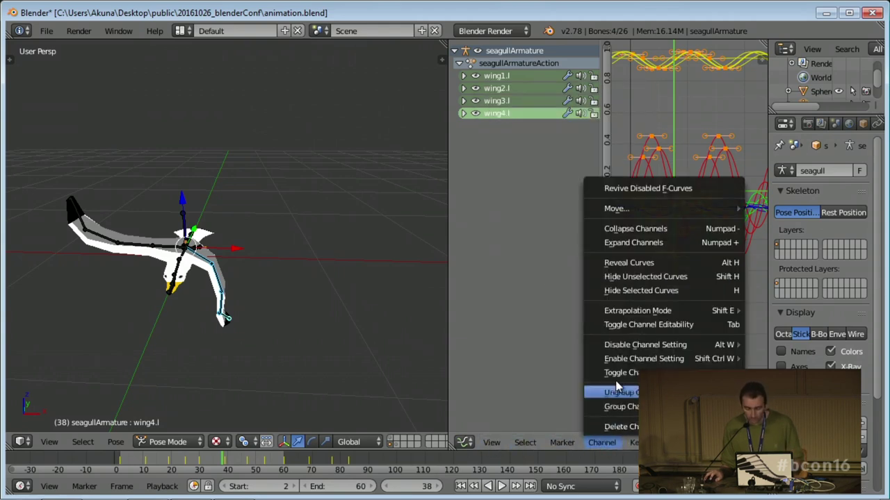
mouse_move(641, 316)
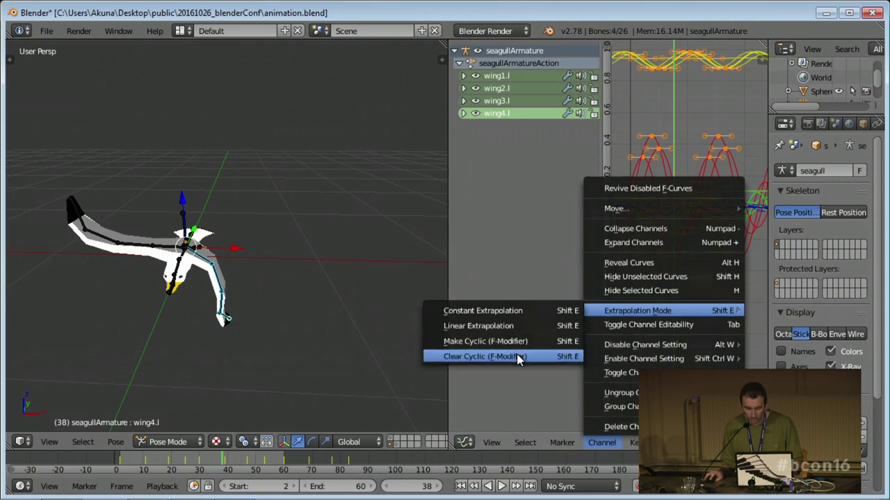
click(518, 413)
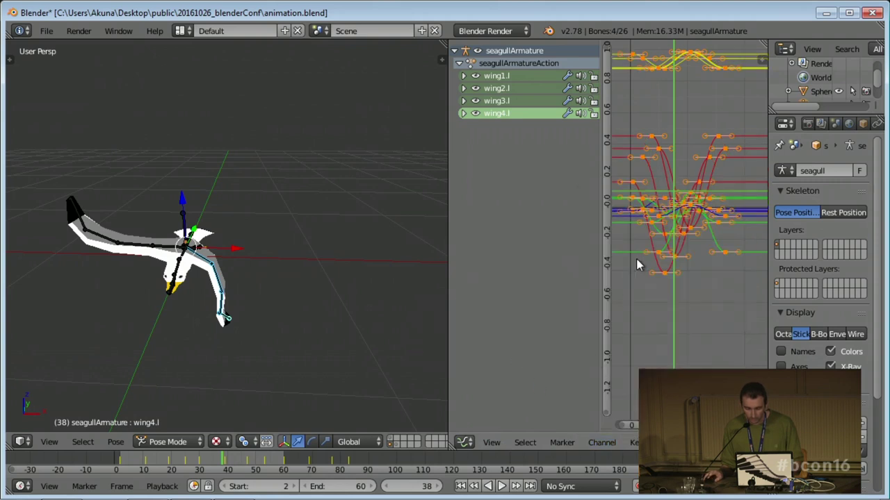
- In the Dope Sheet, duplicate the wing keyframes three times along the timeline, then return to the slides
click(464, 443)
click(494, 373)
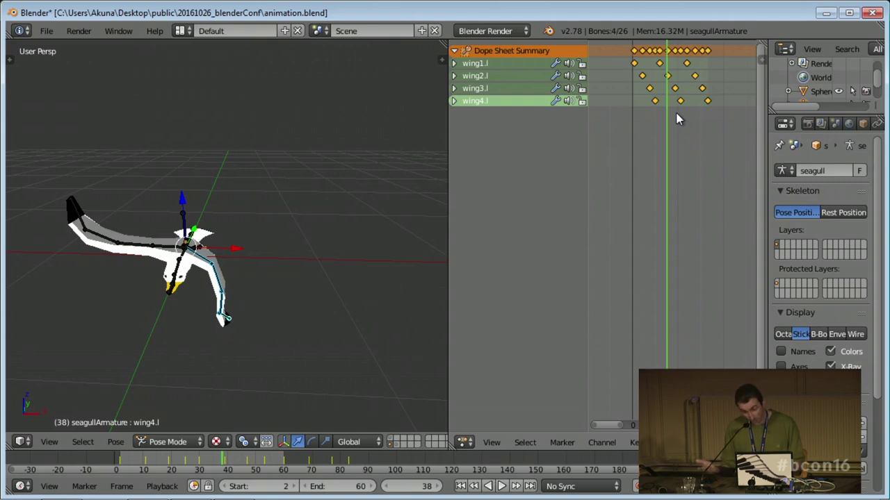
key(shift+d)
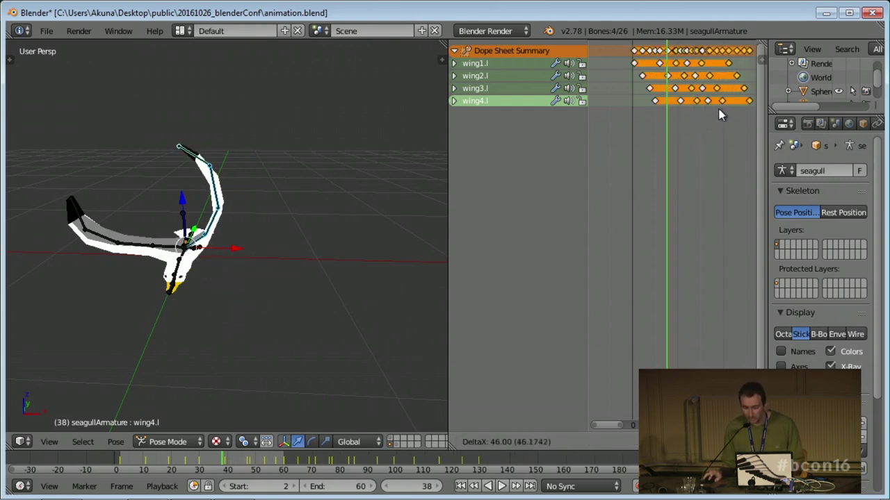
click(730, 112)
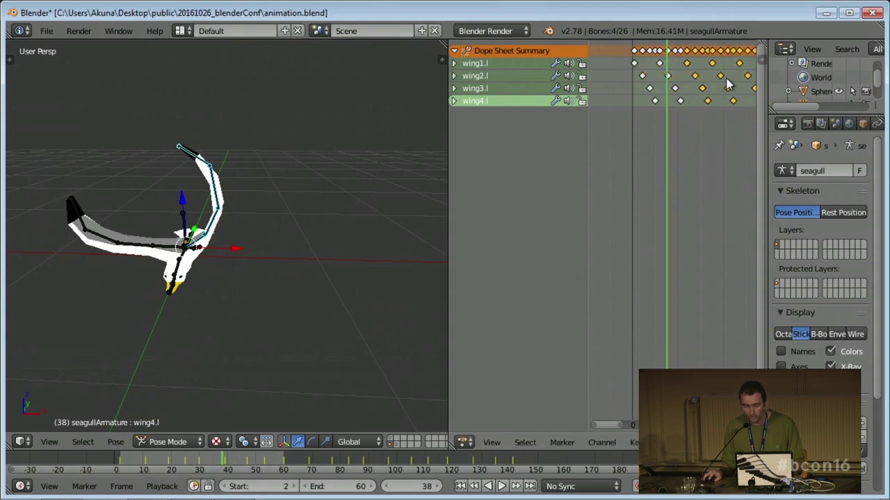
key(shift+d)
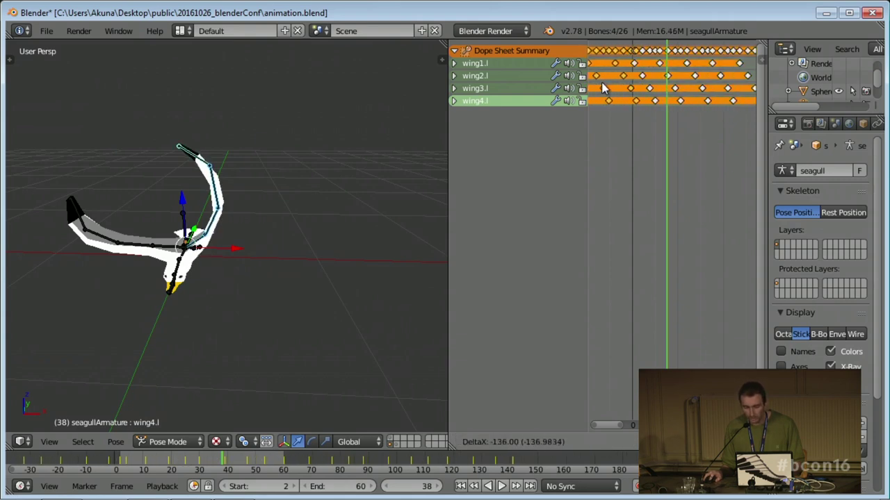
click(620, 87)
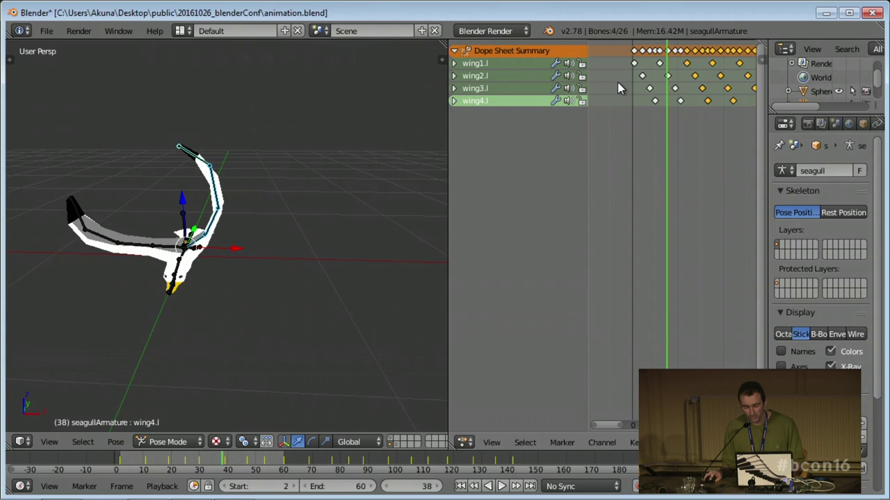
key(shift+d)
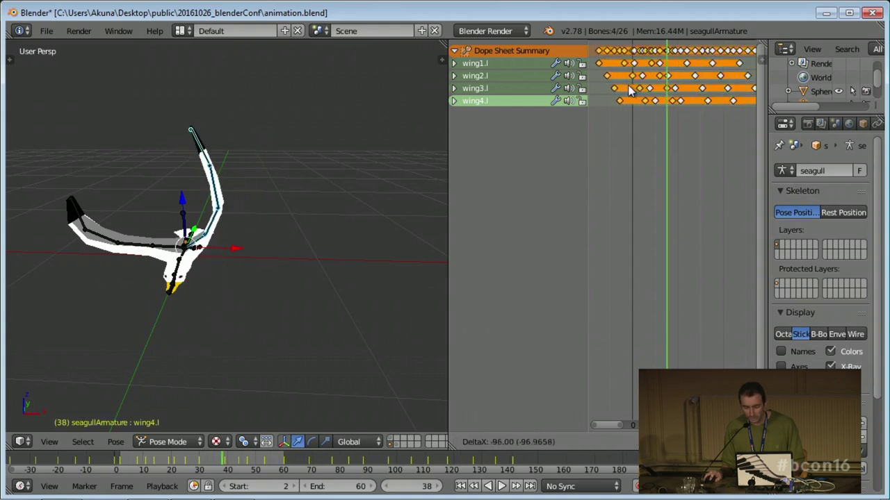
click(612, 92)
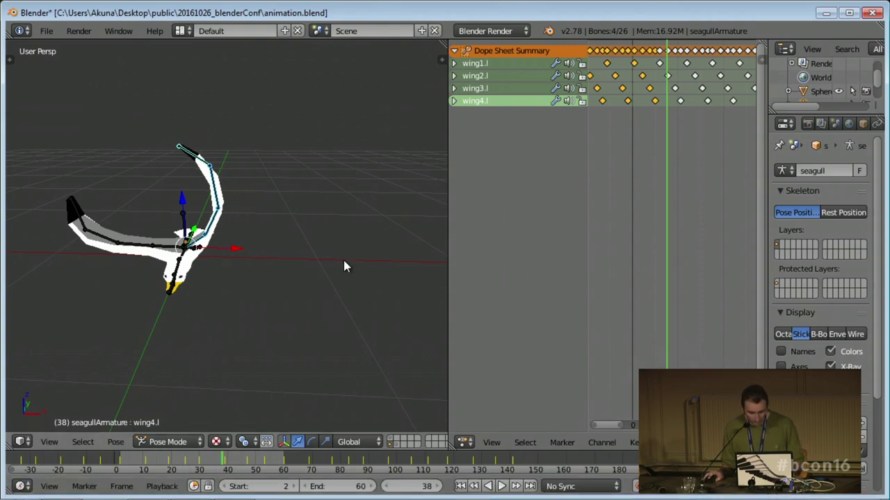
key(alt+Tab)
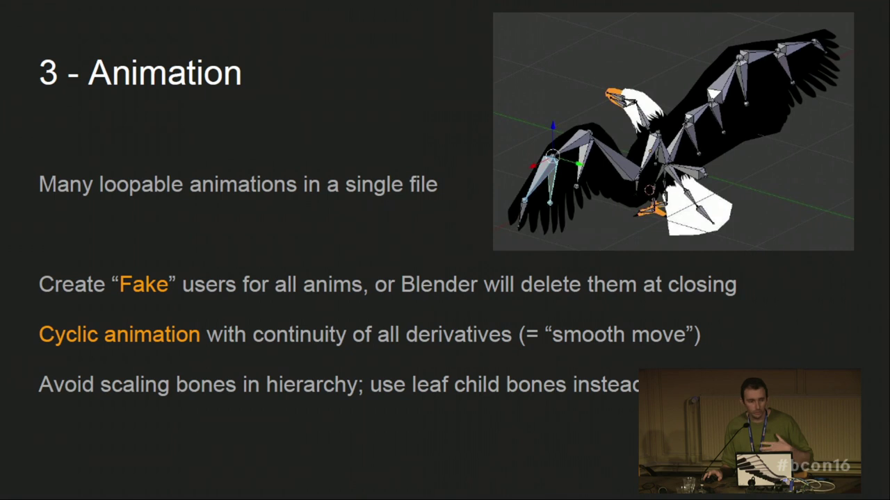
- Return to Blender and open heroNewDesign.blend from the recent files
key(alt+Tab)
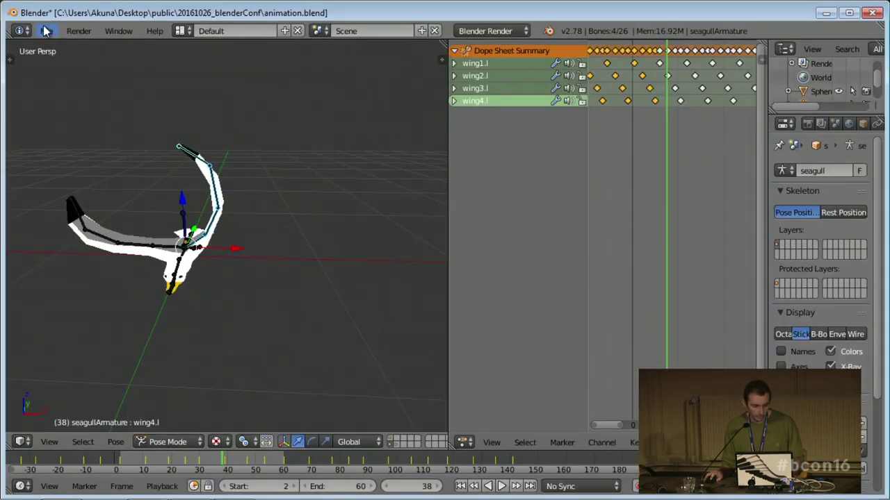
click(45, 30)
mouse_move(73, 77)
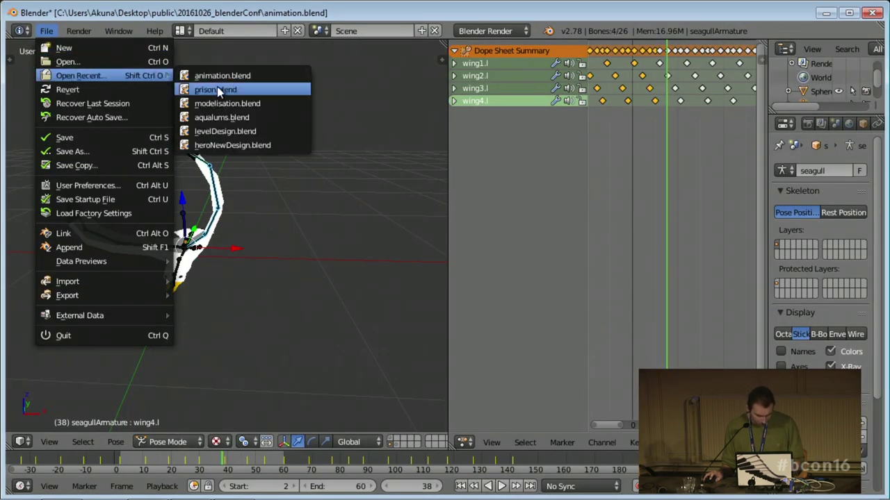
click(241, 145)
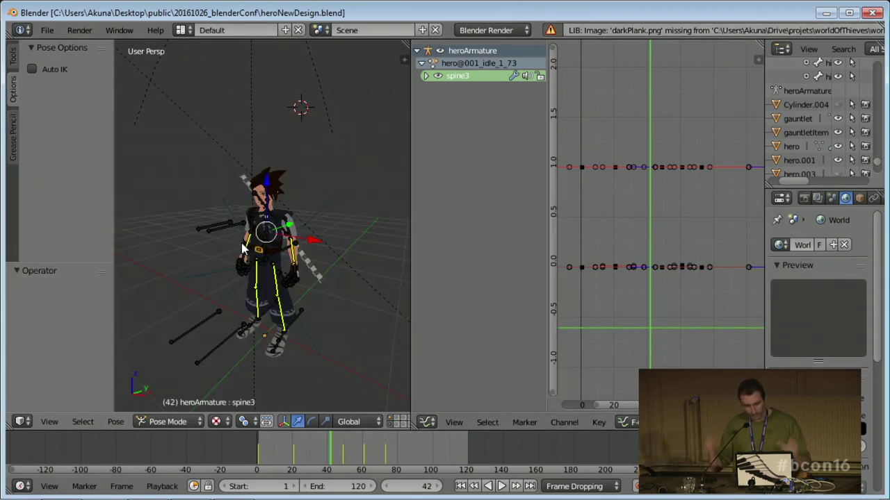
- Select the spine3Scale bone and move it to a new spot on the chest
scroll(285, 233, up, 5)
scroll(285, 233, up, 3)
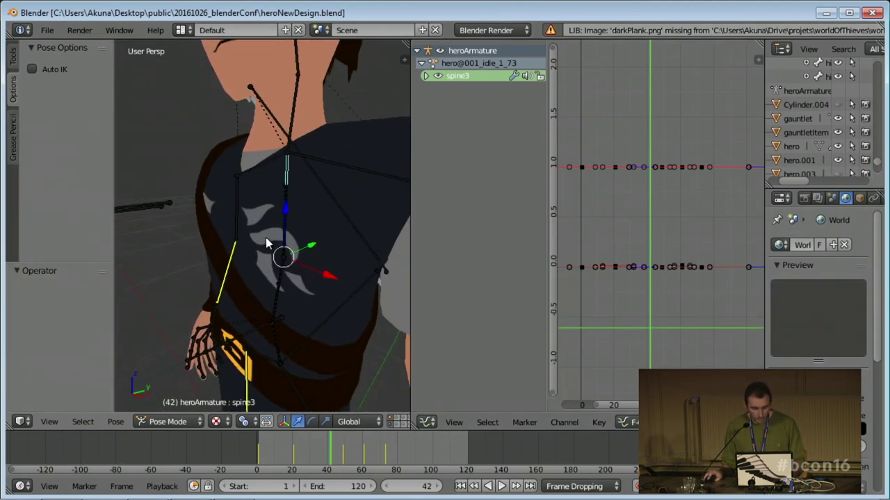
right_click(285, 200)
scroll(285, 202, down, 6)
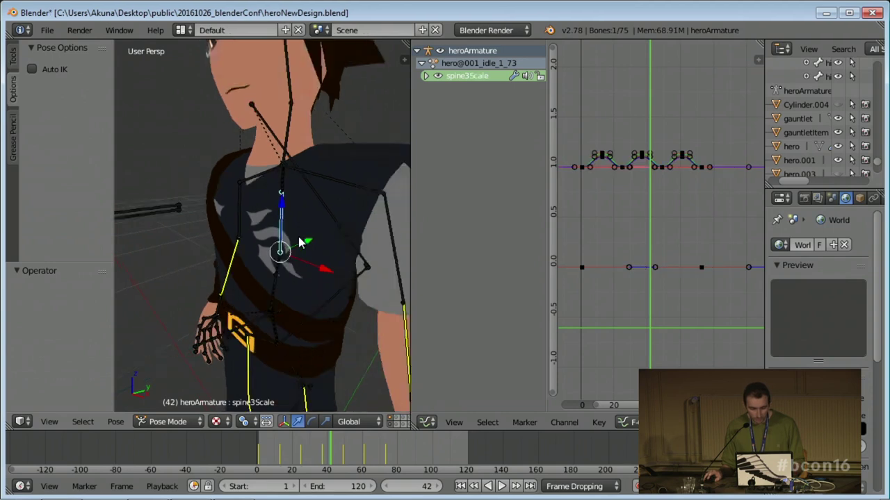
mouse_move(304, 231)
middle_down()
mouse_move(334, 222)
mouse_move(295, 226)
middle_up()
scroll(296, 226, up, 4)
key(g)
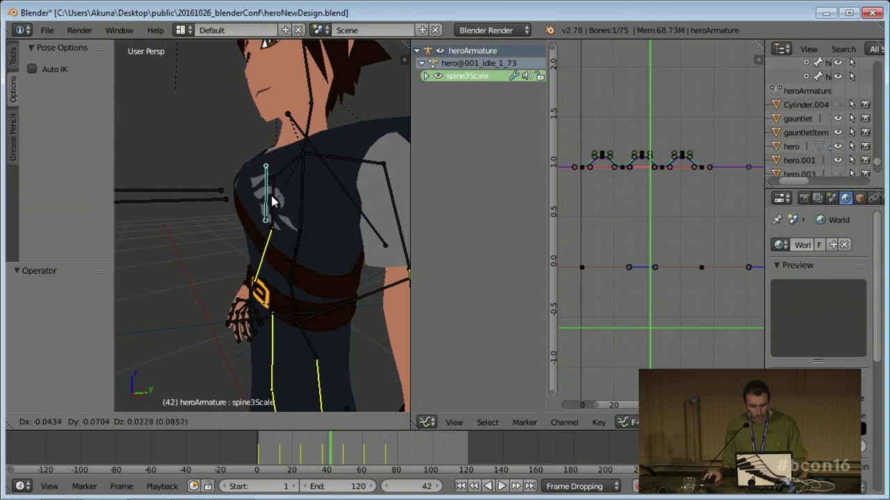
click(310, 198)
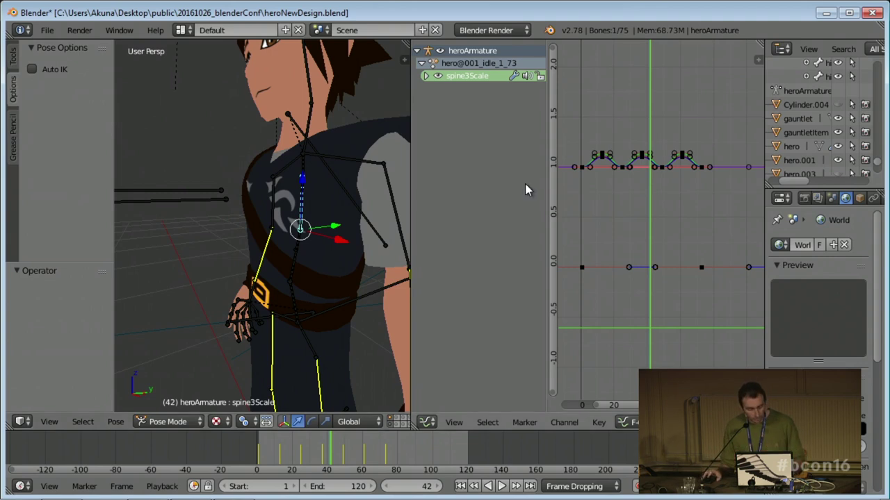
- Scale the bone with Z excluded to exactly 1, then select the spine3 bone
key(s)
key(shift+z)
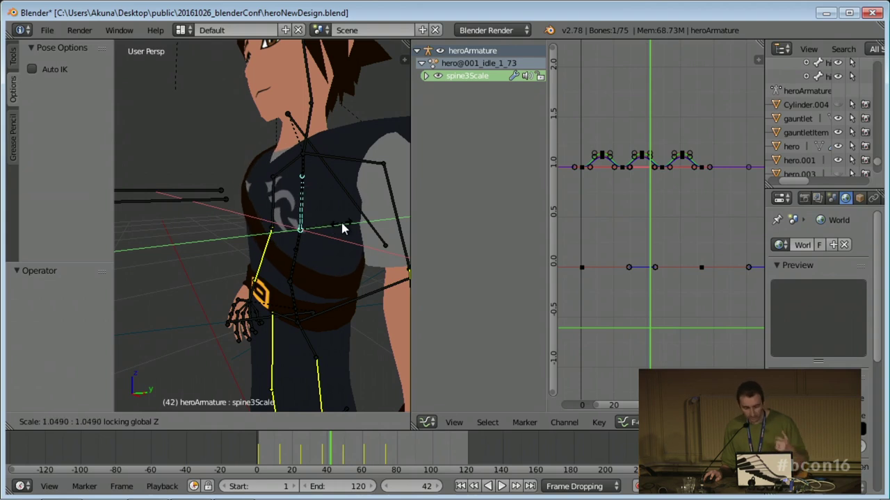
key(1)
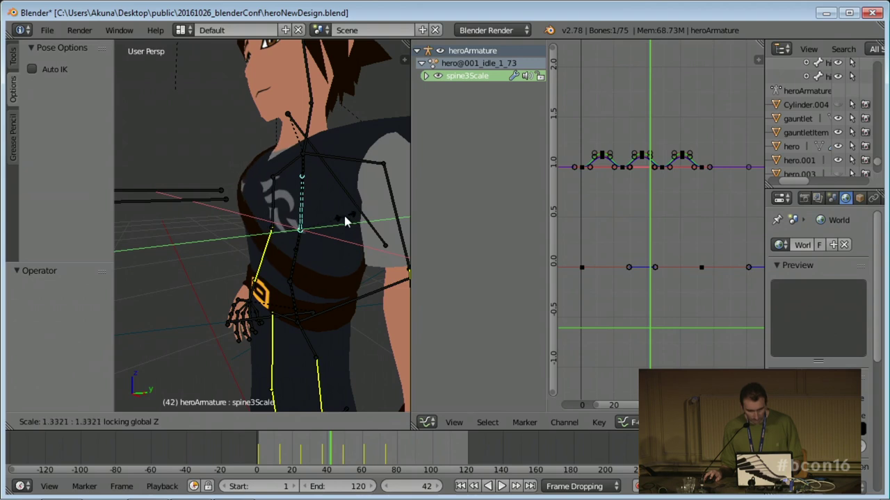
click(337, 224)
right_click(306, 170)
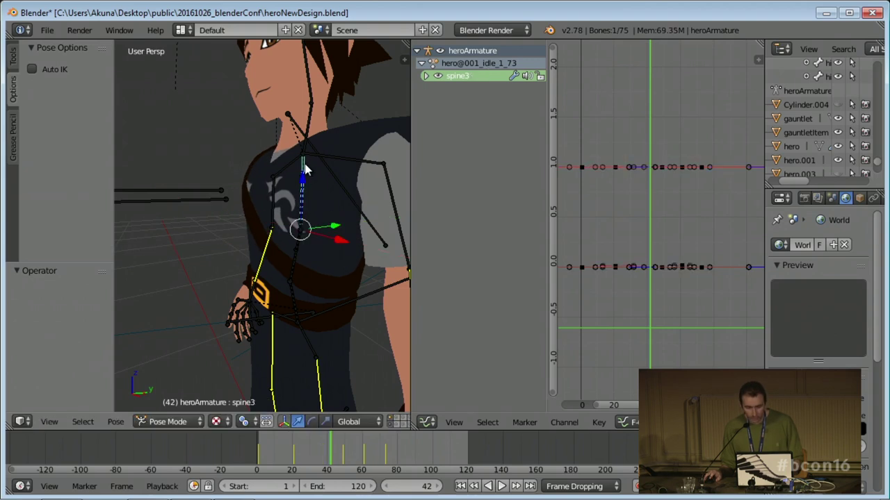
key(s)
right_click(327, 208)
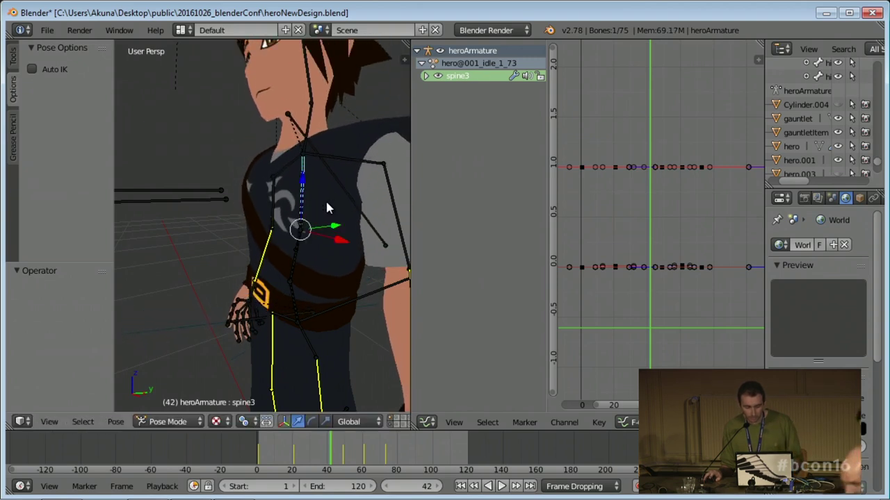
scroll(325, 198, down, 5)
middle_drag(325, 199, 311, 245)
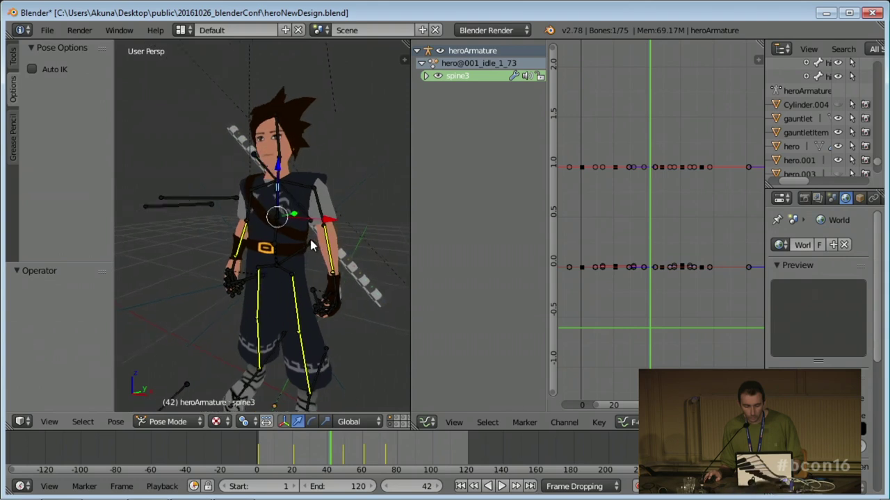
key(s)
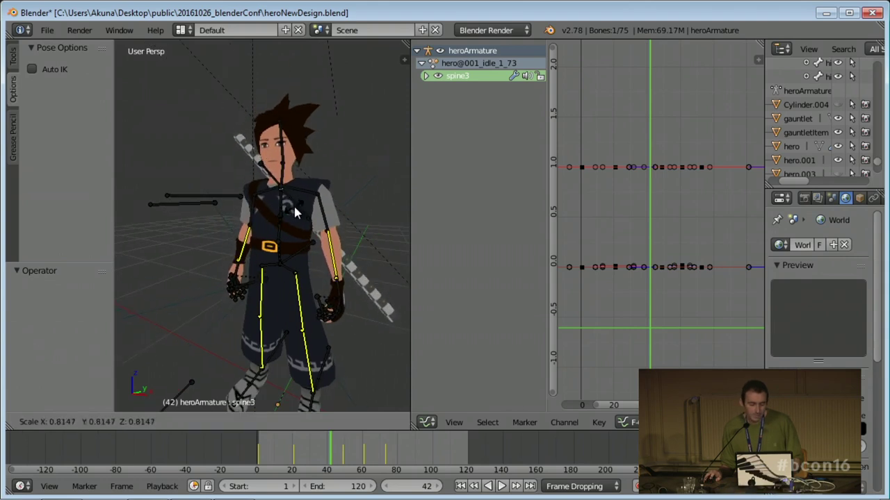
right_click(293, 203)
scroll(299, 208, up, 5)
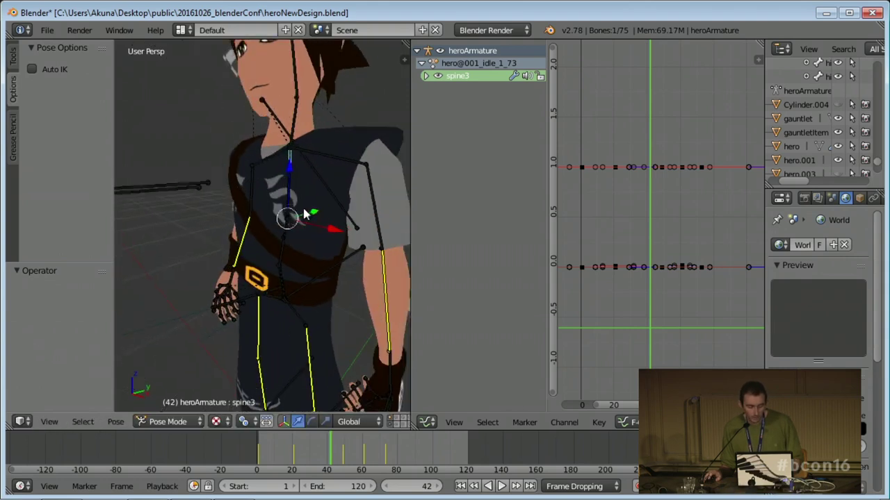
middle_drag(304, 214, 283, 175)
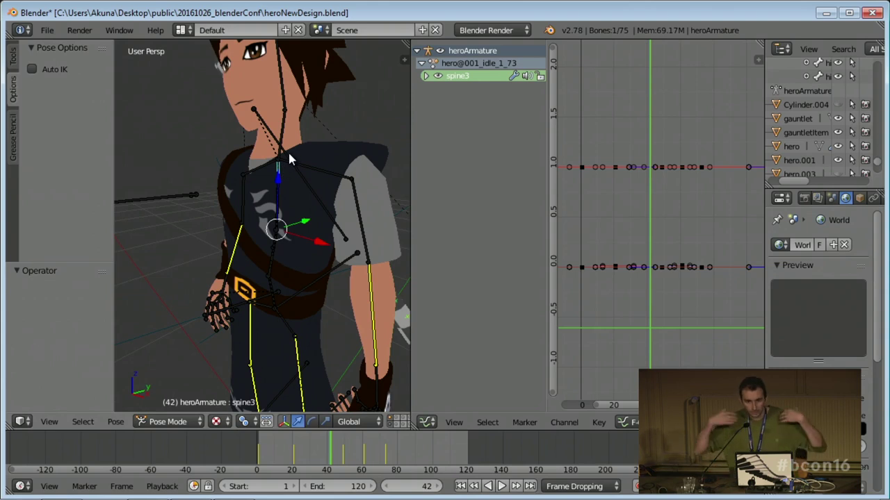
- Select the spine3Scale bone and move it to a new position
right_click(278, 207)
middle_drag(278, 207, 256, 219)
key(g)
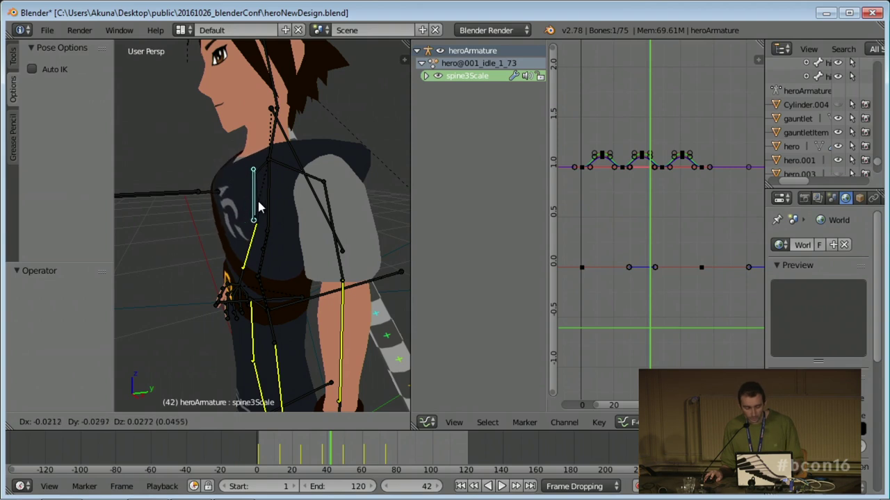
key(Escape)
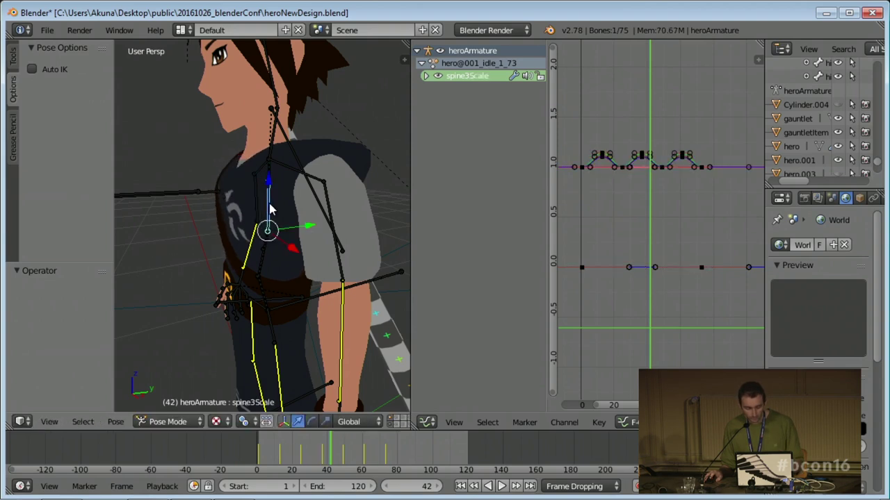
key(g)
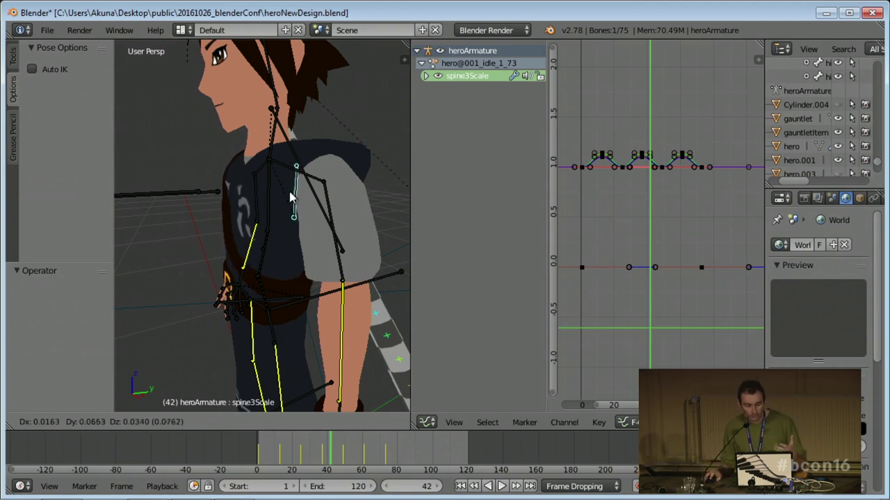
click(276, 202)
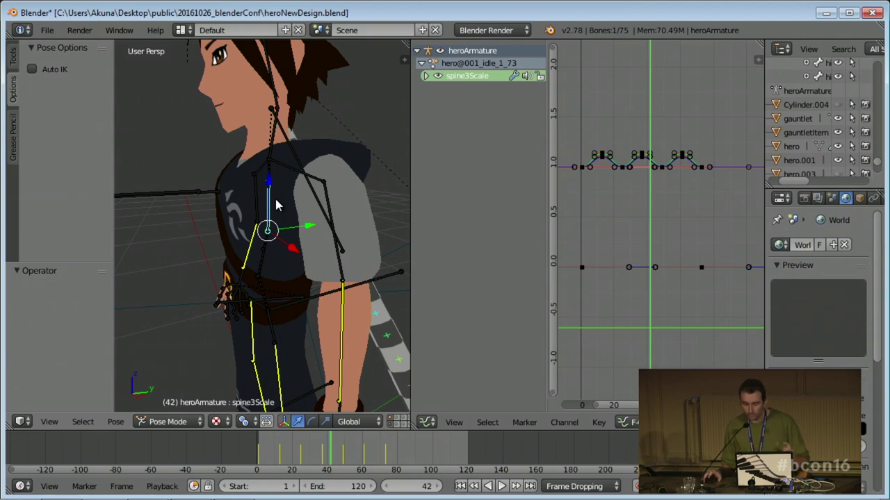
- Orbit and zoom out around the character, then switch to the presentation slides
mouse_move(272, 199)
middle_down()
mouse_move(308, 201)
mouse_move(284, 208)
middle_up()
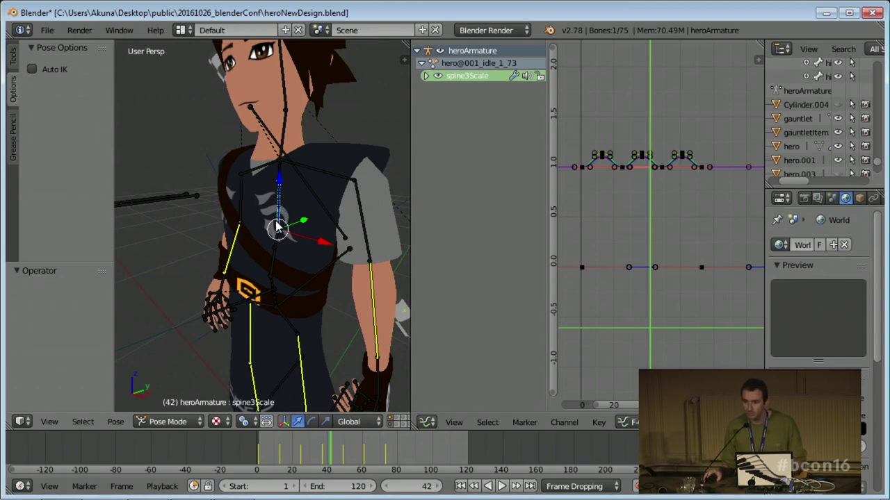
middle_drag(278, 230, 276, 232)
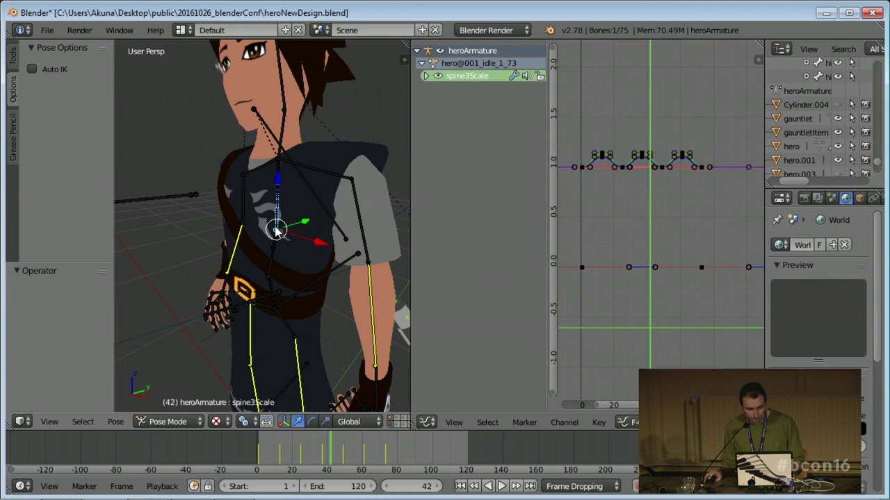
scroll(276, 232, down, 4)
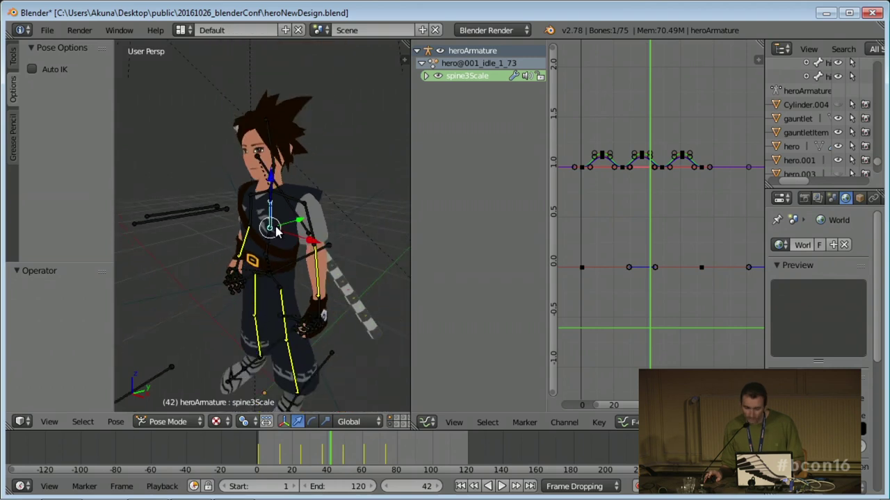
key(alt+Tab)
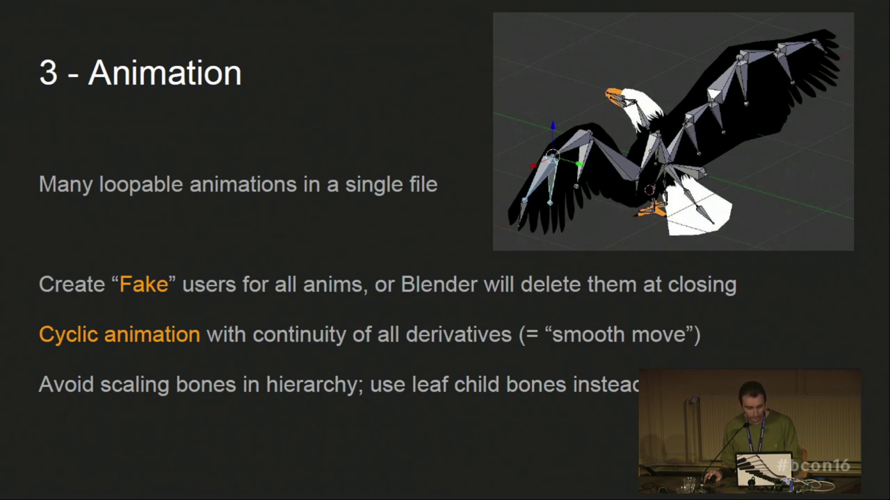
- Advance to the '4 - Level Design' slide, then return to Blender's hero rig scene
key(Right)
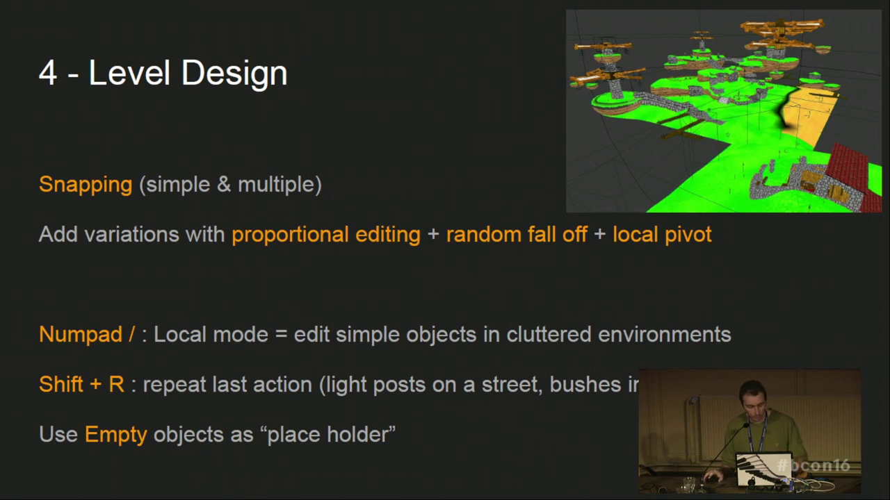
key(alt+Tab)
- Open levelDesign.blend from the recent files list
click(46, 30)
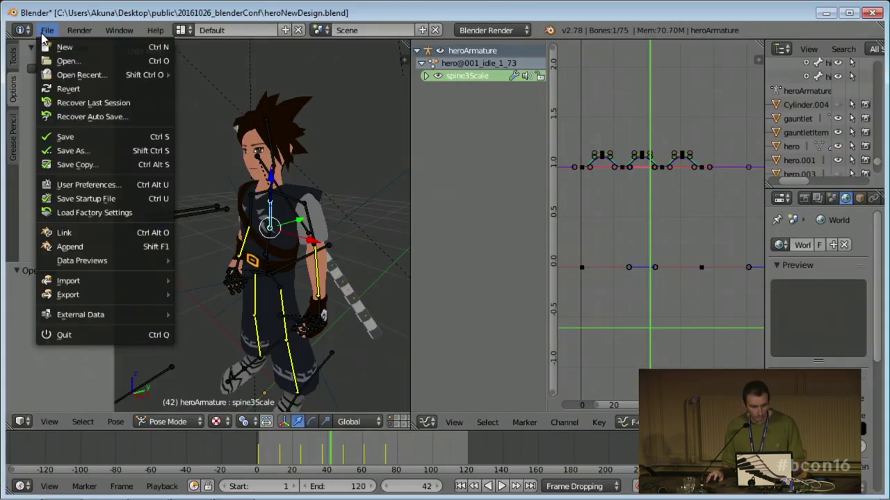
mouse_move(82, 75)
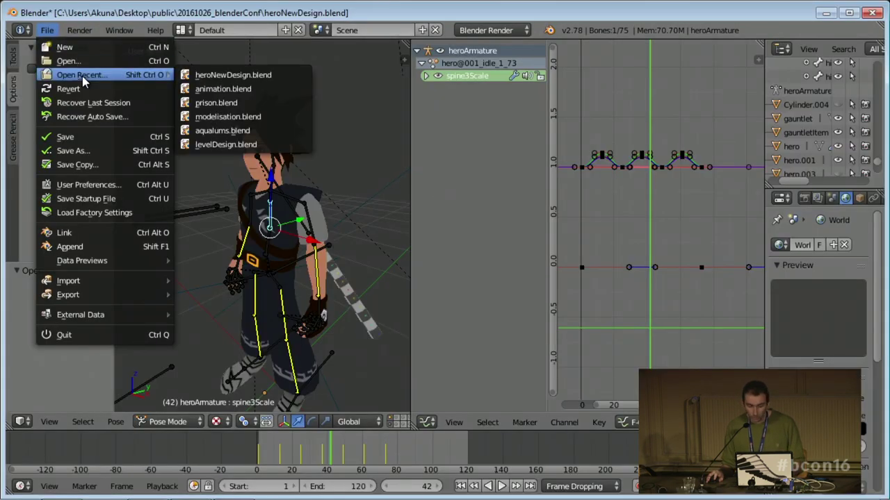
click(240, 144)
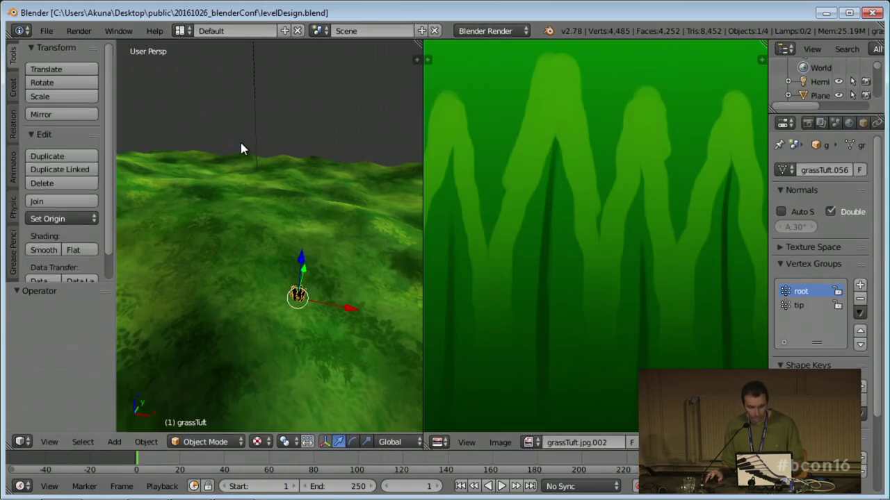
- Maximize the 3D view, frame the grass tuft on the terrain, and switch snapping on
key(ctrl+Up)
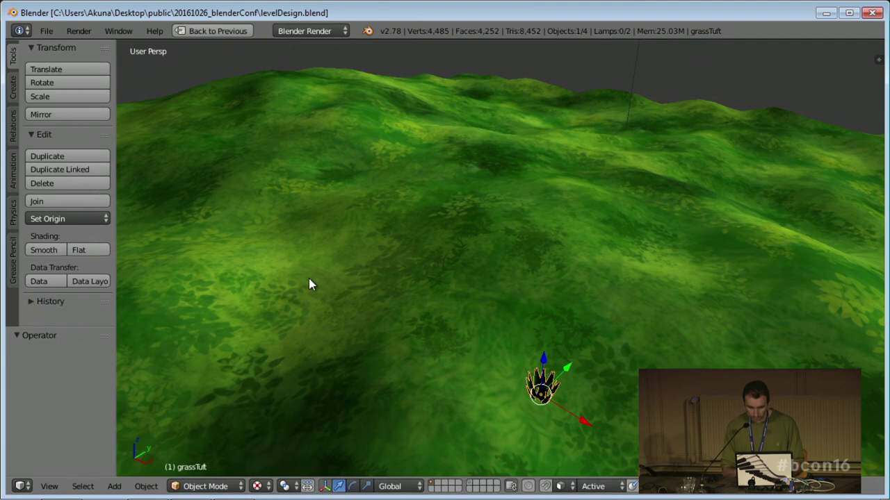
middle_drag(310, 282, 500, 256)
scroll(500, 256, down, 3)
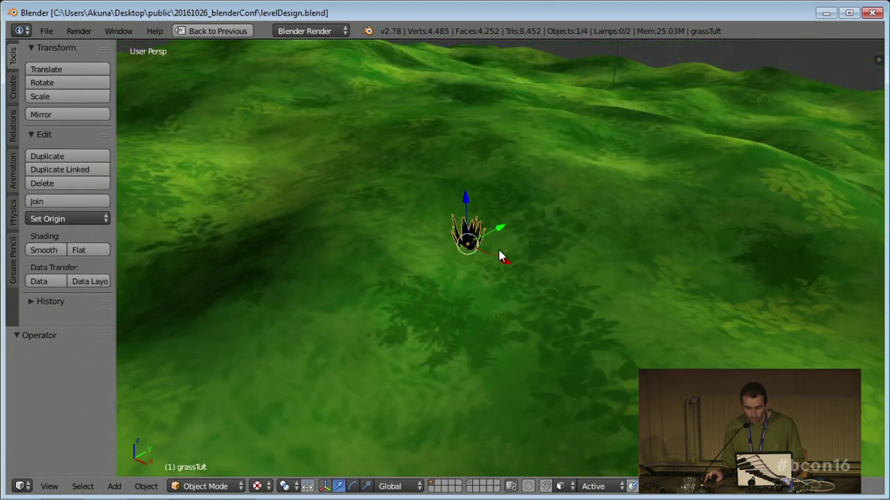
middle_drag(673, 212, 644, 251)
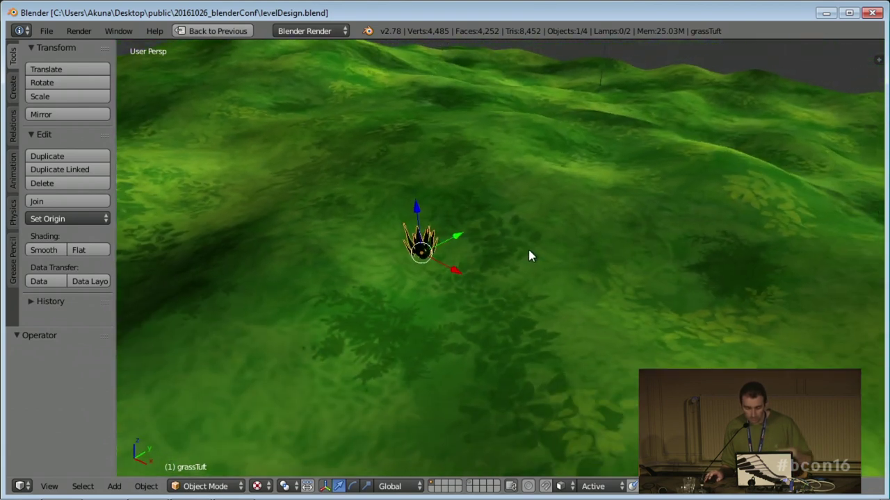
middle_drag(509, 250, 472, 280)
scroll(406, 243, up, 2)
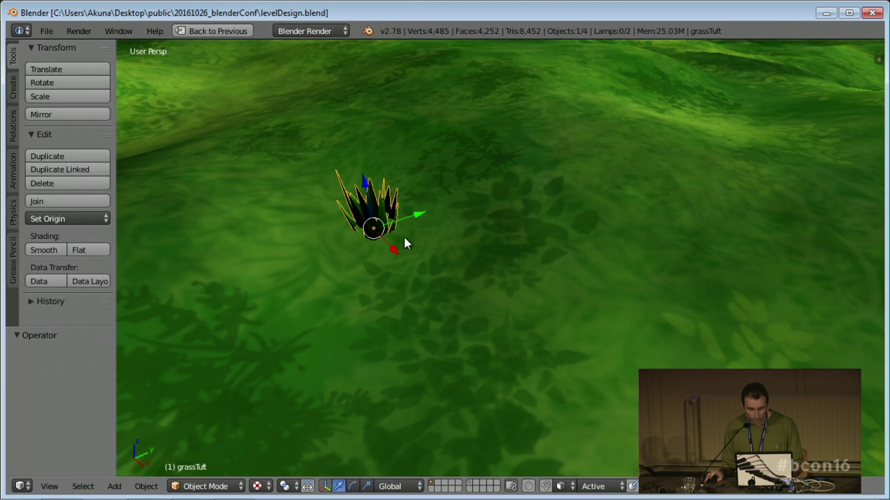
click(547, 486)
click(563, 486)
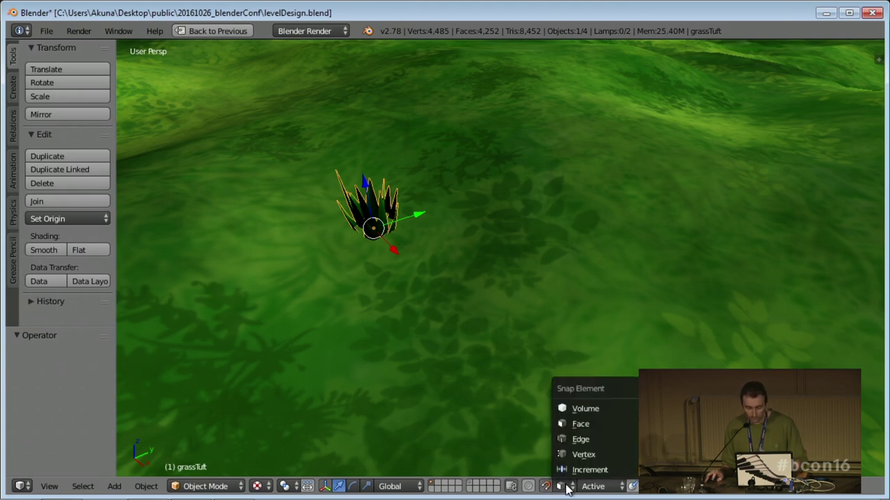
- Set the snap element to Face and the snap target to Active
click(581, 426)
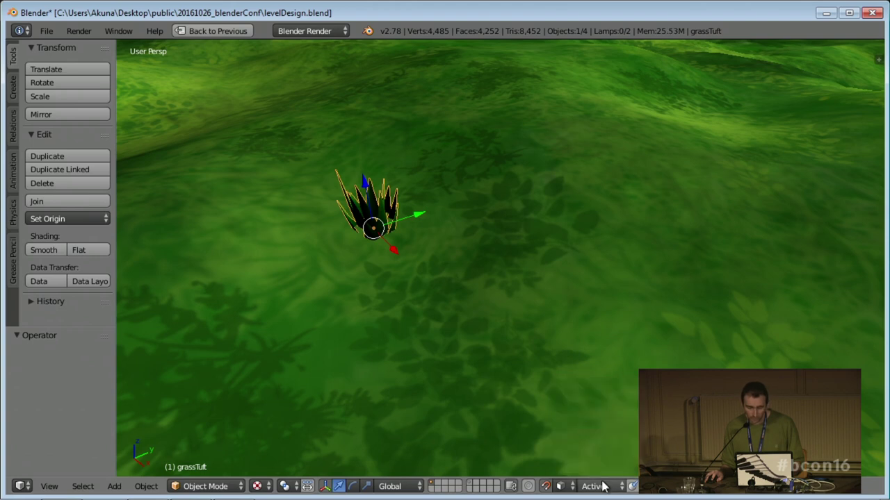
click(611, 489)
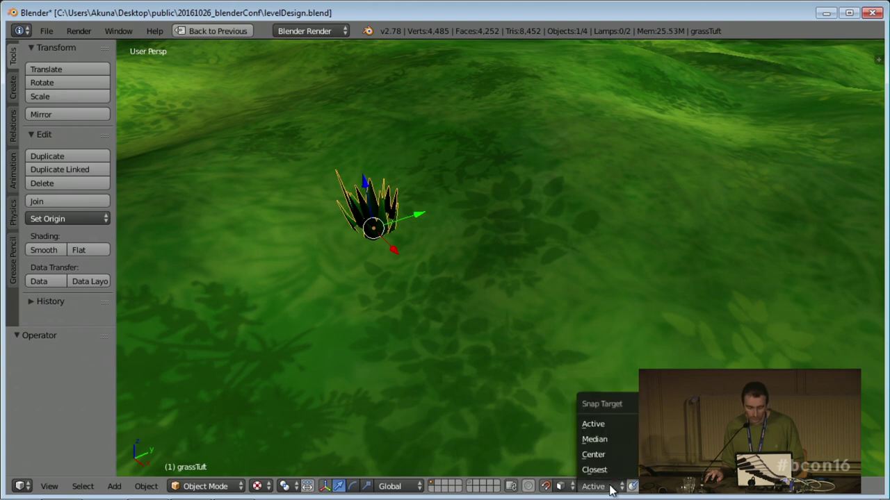
click(611, 426)
middle_drag(554, 403, 371, 255)
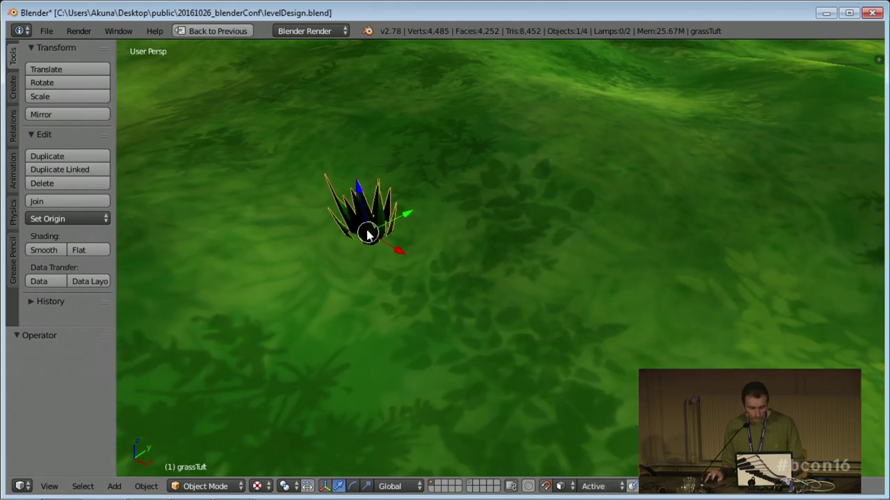
- Duplicate the grass tuft twice, dropping each copy at a new spot on the terrain
key(shift+d)
click(474, 222)
key(shift+d)
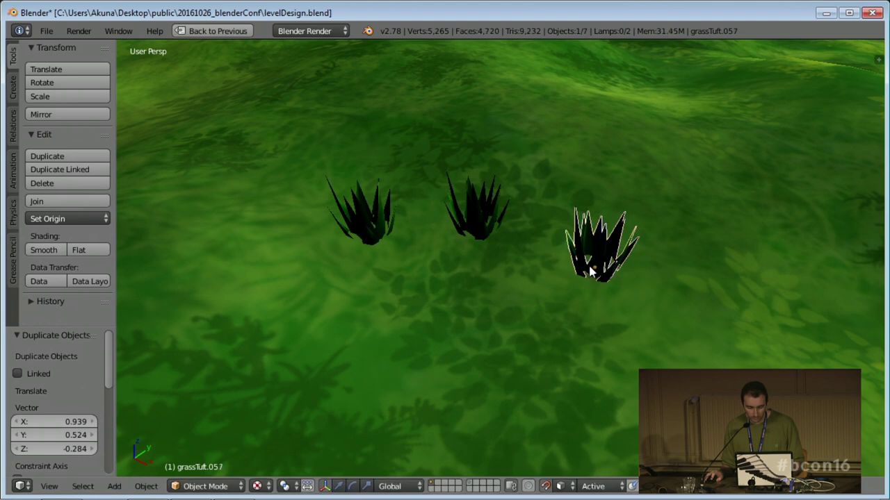
click(466, 313)
- Orbit low, from below and from above to check the tuft copies sit on the terrain
middle_drag(588, 362, 524, 325)
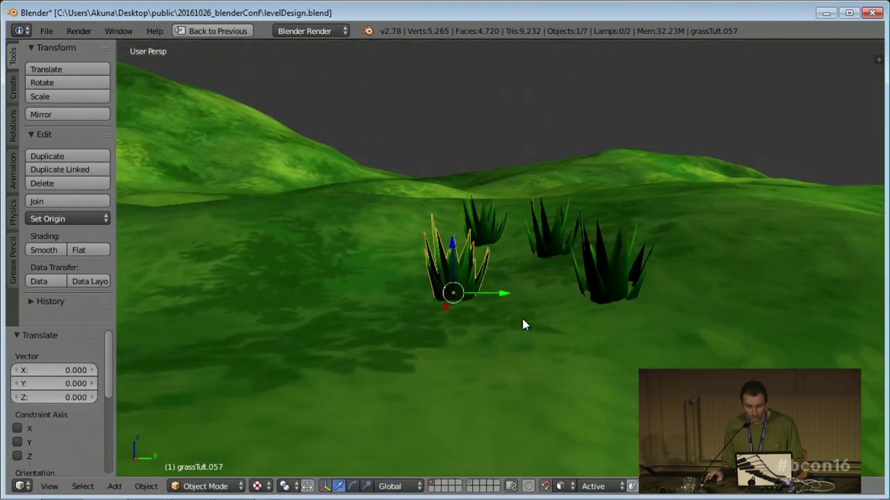
scroll(522, 334, up, 5)
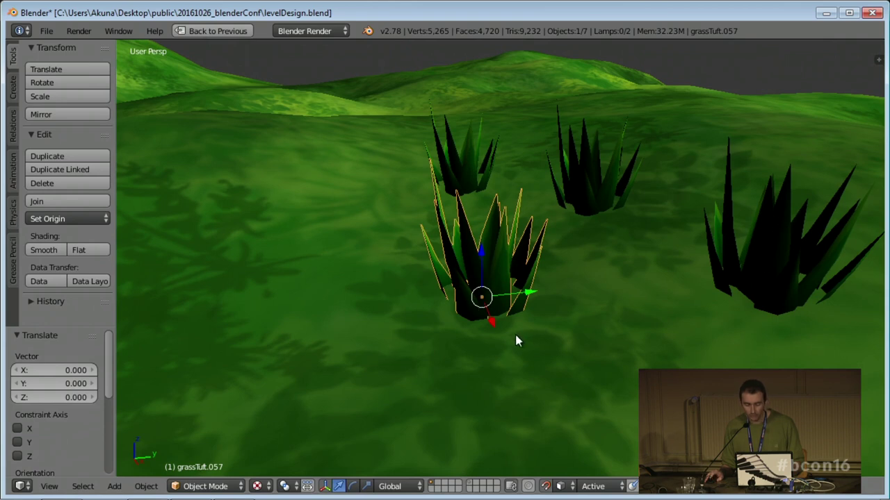
scroll(518, 338, down, 3)
mouse_move(521, 338)
middle_down()
mouse_move(446, 318)
mouse_move(542, 327)
mouse_move(503, 339)
middle_up()
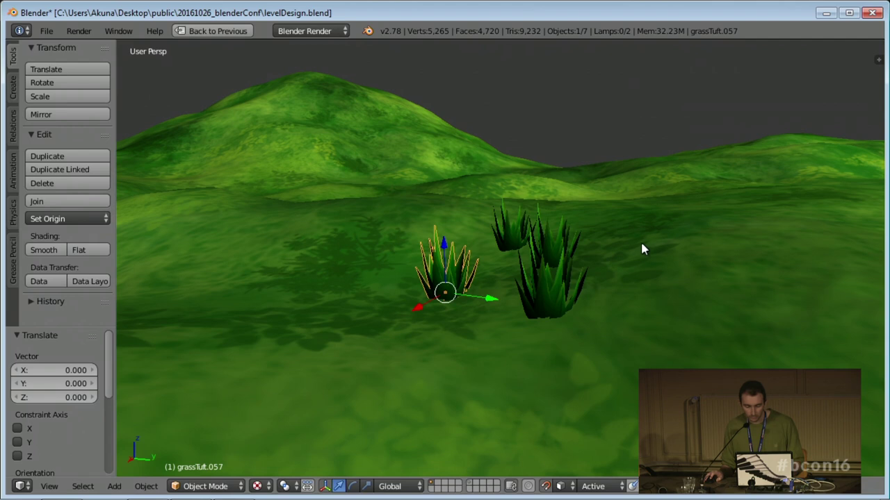
middle_drag(544, 294, 533, 268)
middle_drag(546, 302, 458, 301)
scroll(458, 302, up, 5)
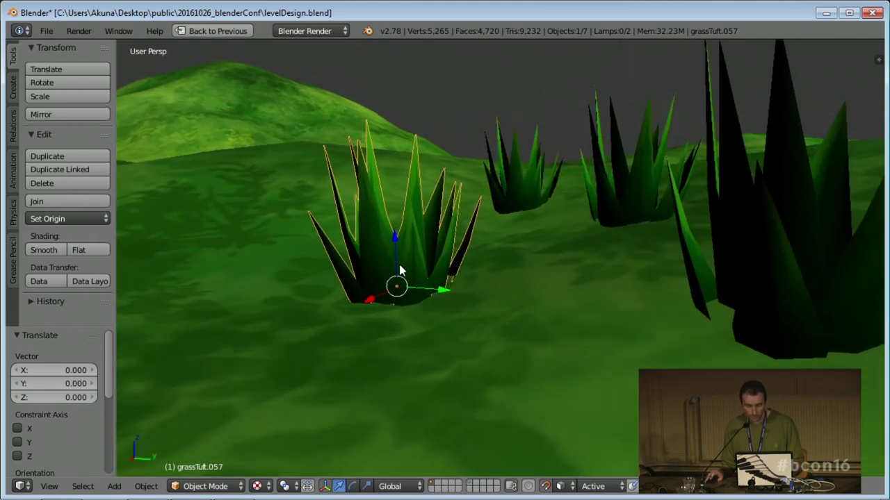
middle_drag(411, 291, 390, 212)
key(KP_2)
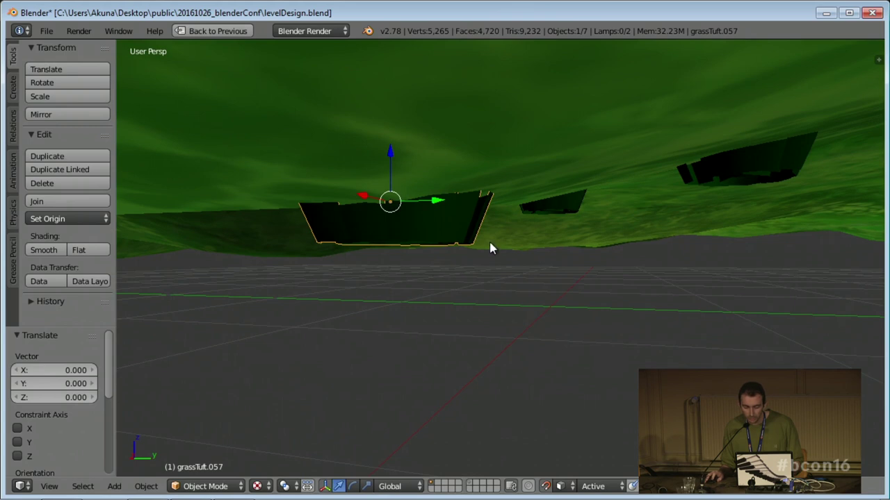
middle_drag(463, 189, 487, 254)
- Drop a fifth grass tuft copy onto the terrain and orbit around the clump
key(shift+d)
click(376, 257)
middle_drag(375, 257, 488, 257)
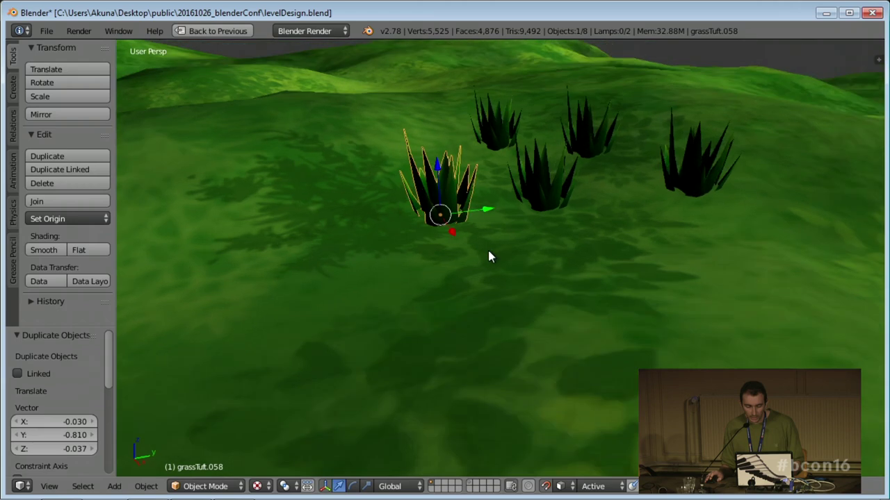
scroll(488, 251, up, 6)
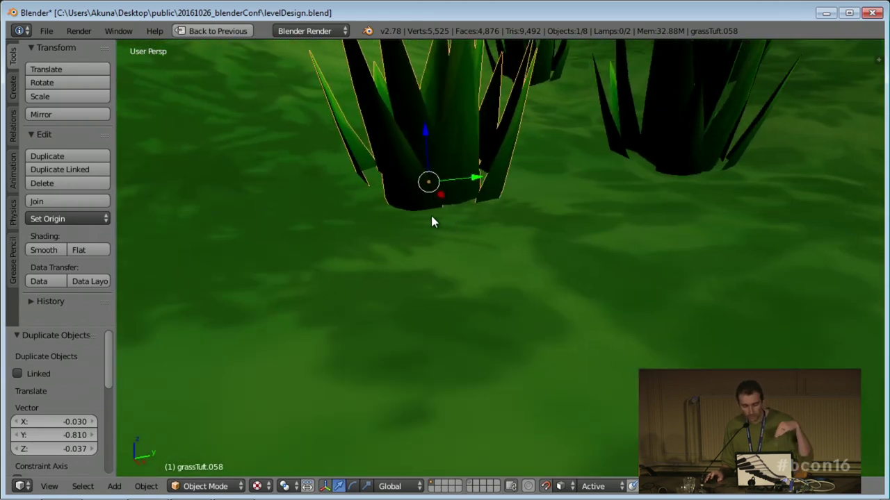
scroll(544, 217, down, 4)
middle_drag(417, 235, 463, 261)
scroll(515, 211, down, 3)
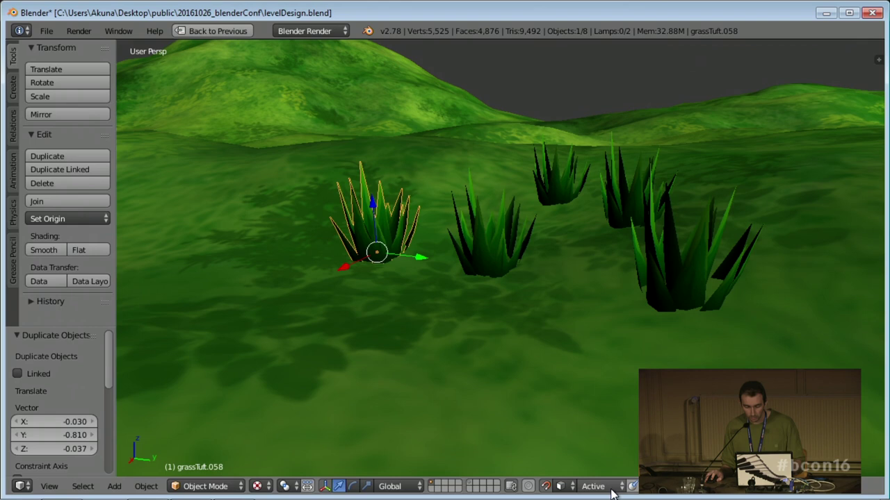
middle_drag(495, 296, 518, 325)
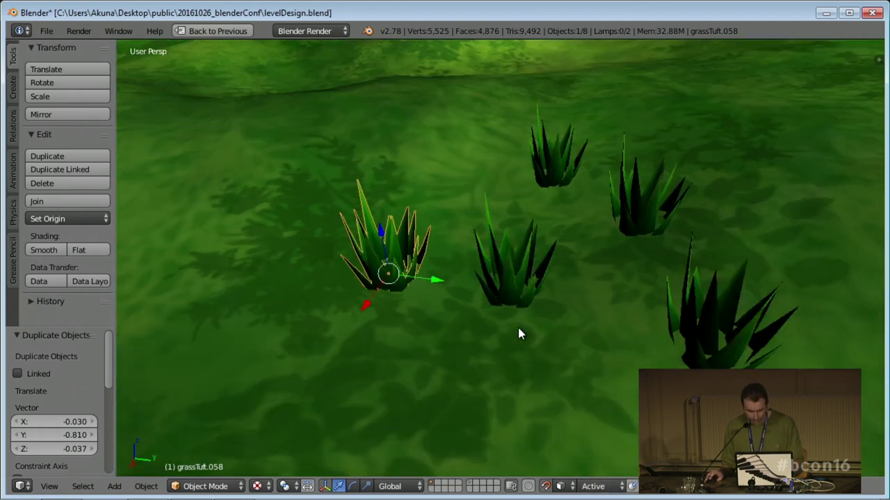
scroll(517, 325, down, 2)
scroll(555, 332, down, 4)
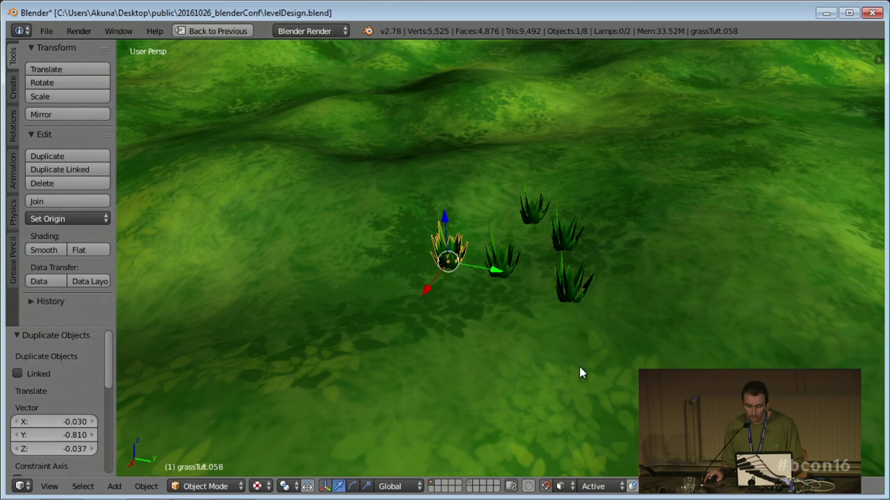
middle_drag(582, 371, 545, 347)
- Select five tufts, duplicate them twice, and rotate the copies -67.661° around Z
shift+right_click(510, 273)
shift+right_click(575, 301)
shift+right_click(561, 243)
shift+right_click(526, 202)
middle_drag(528, 208, 563, 312)
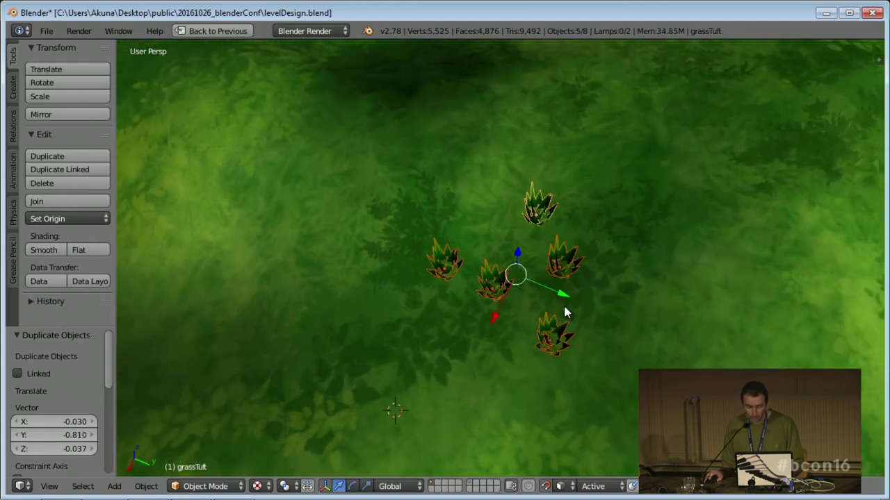
scroll(564, 313, down, 3)
key(shift+d)
click(570, 333)
key(shift+d)
click(624, 239)
key(r)
key(z)
click(611, 314)
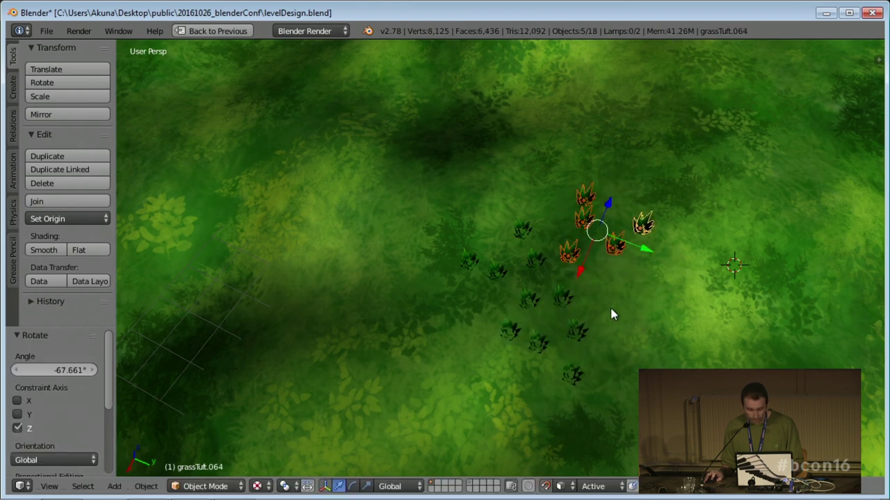
- Duplicate the tufts again to the lower right and rotate the copies around Z
middle_drag(576, 330, 630, 252)
key(shift+d)
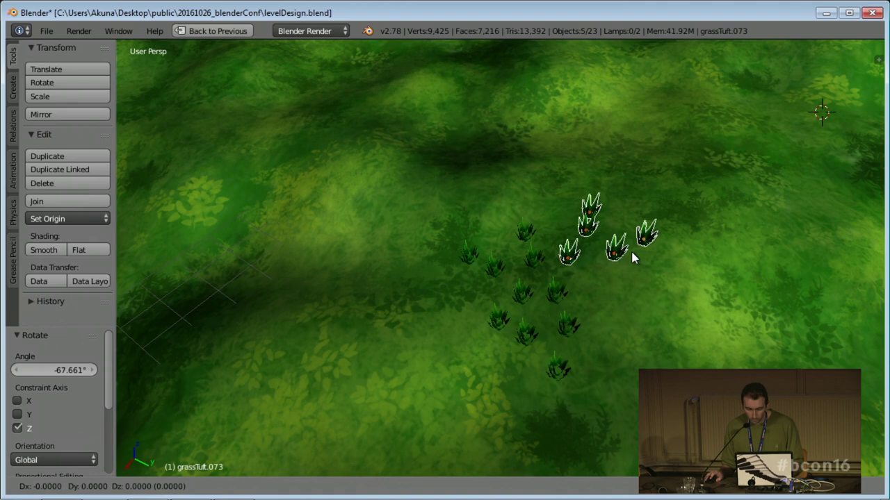
click(652, 303)
key(r)
key(z)
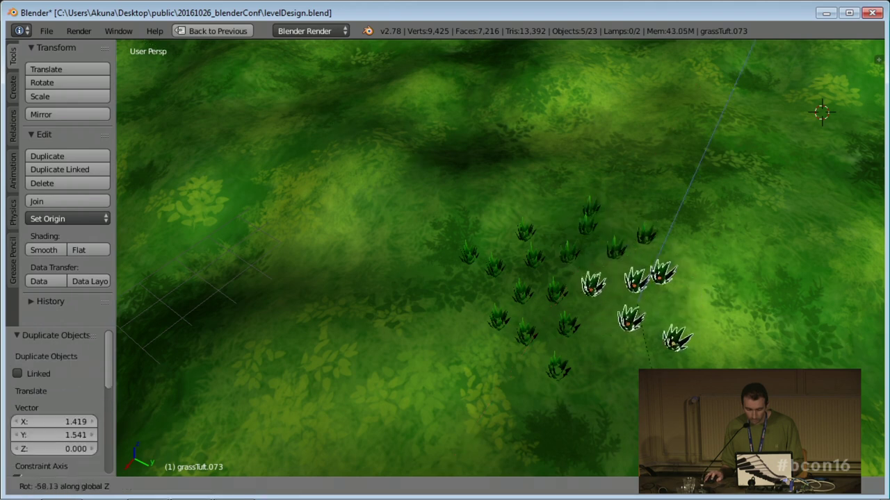
click(625, 365)
middle_drag(626, 365, 549, 282)
- Duplicate grassTuft.072 and place the copy in the clump
right_click(584, 220)
scroll(584, 221, up, 5)
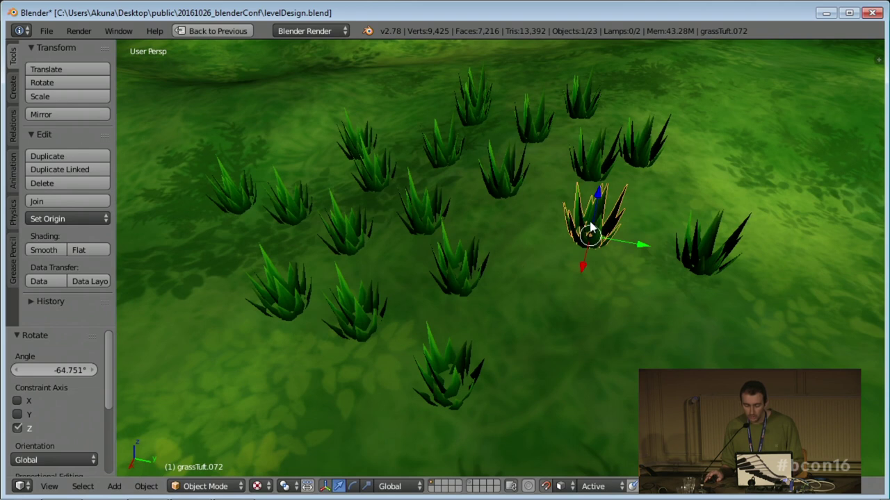
middle_drag(596, 243, 576, 232)
key(shift+d)
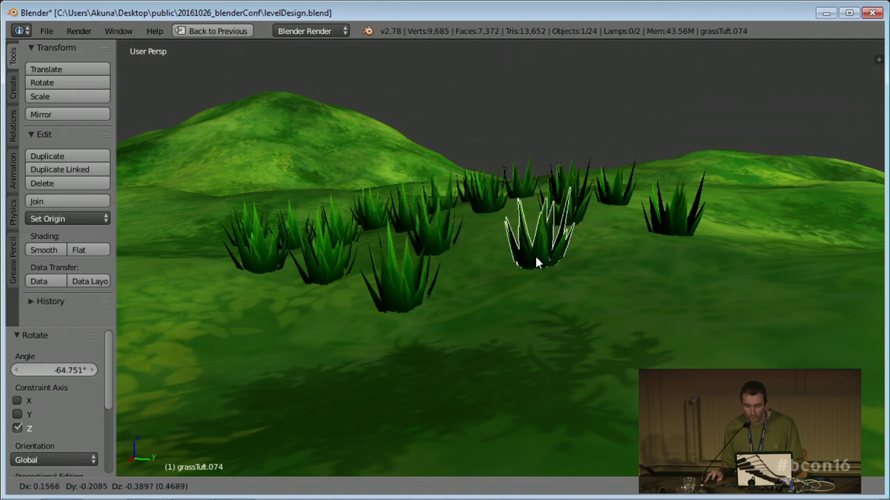
click(535, 254)
- Orbit around the clump from top-down and tilted angles, then select the terrain plane
middle_drag(606, 244, 608, 327)
scroll(608, 327, down, 2)
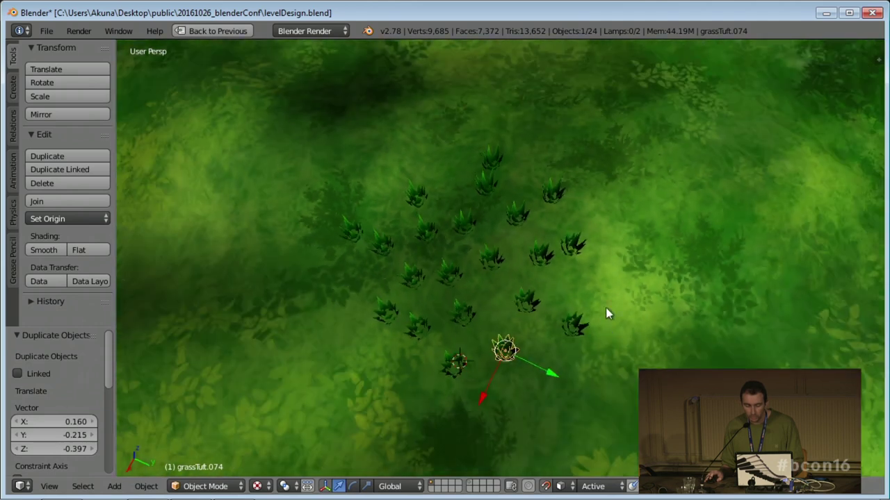
middle_drag(560, 269, 532, 288)
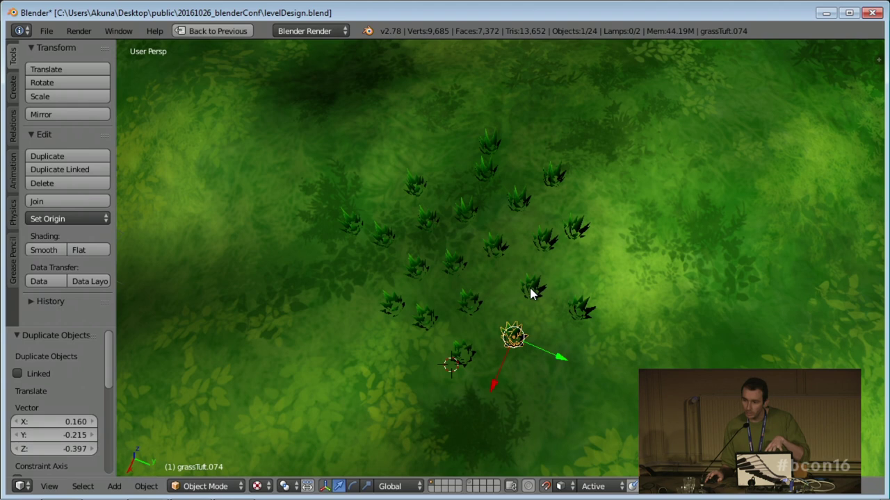
middle_drag(541, 338, 543, 259)
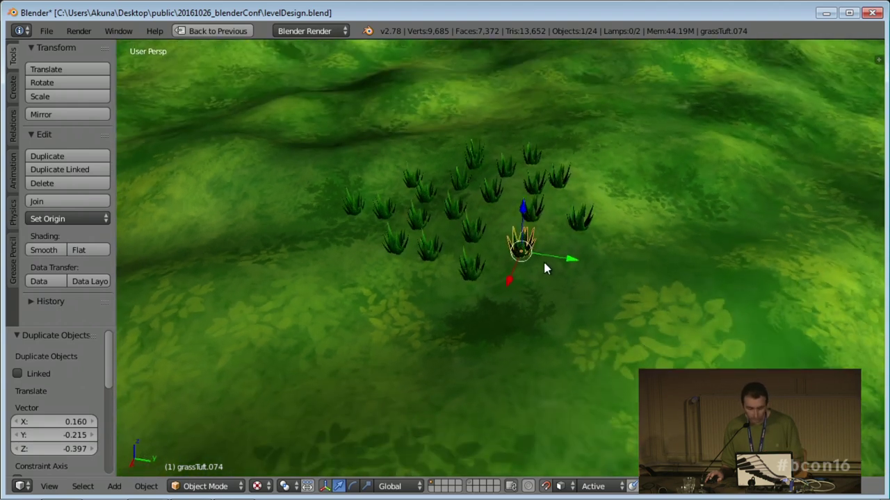
scroll(546, 292, up, 2)
middle_drag(546, 312, 578, 281)
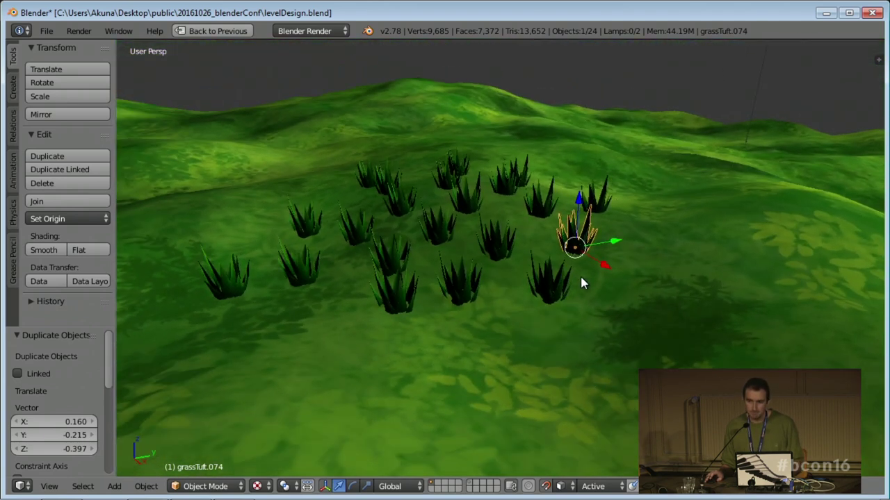
middle_drag(646, 294, 661, 294)
right_click(661, 294)
scroll(665, 302, down, 2)
- Hide the terrain, select grassTuft.061, and scale it with proportional editing on
key(h)
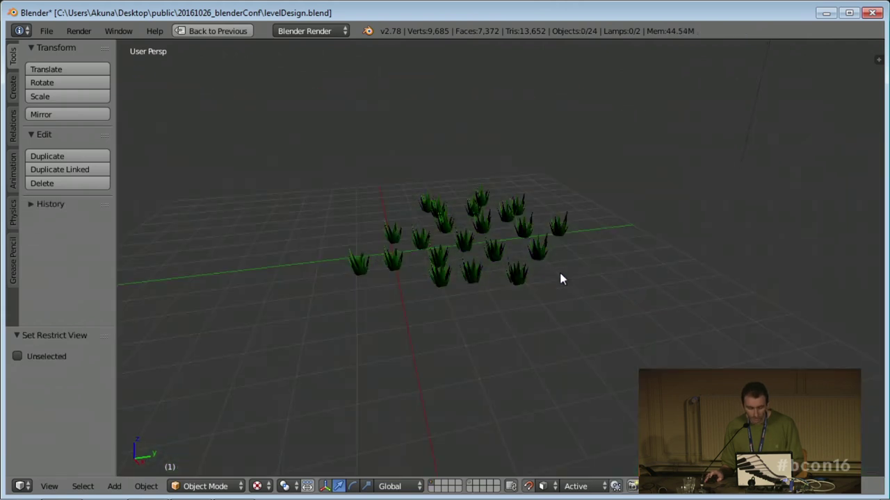
right_click(518, 282)
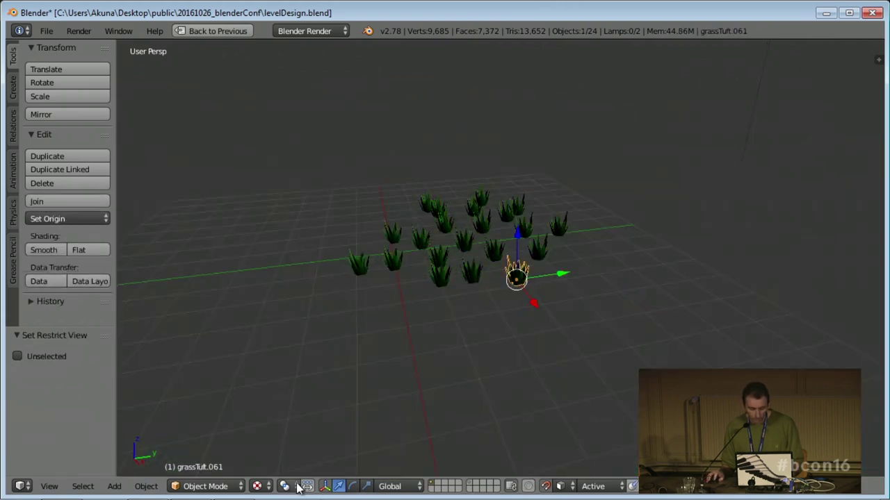
click(528, 487)
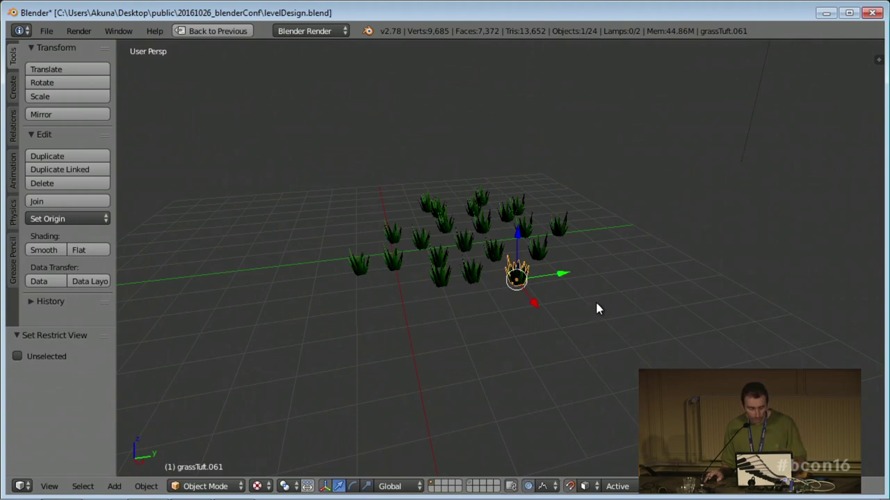
middle_drag(596, 306, 590, 338)
scroll(589, 339, up, 2)
key(s)
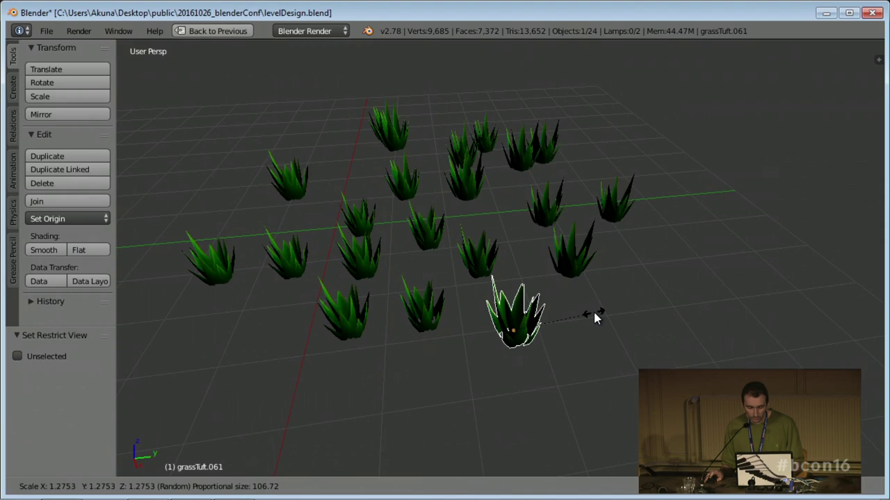
click(591, 312)
- Set the pivot to Individual Origins and scale the tuft to 1.278
click(286, 486)
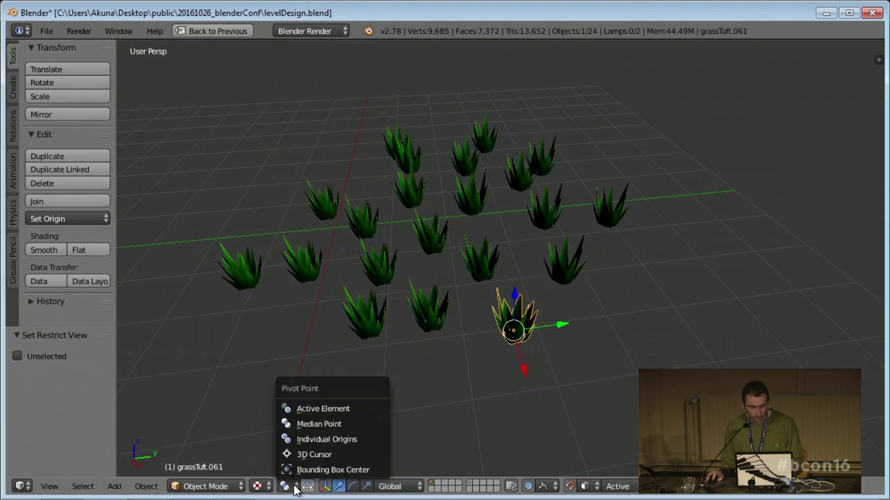
click(316, 439)
middle_drag(431, 362, 549, 259)
scroll(548, 250, down, 2)
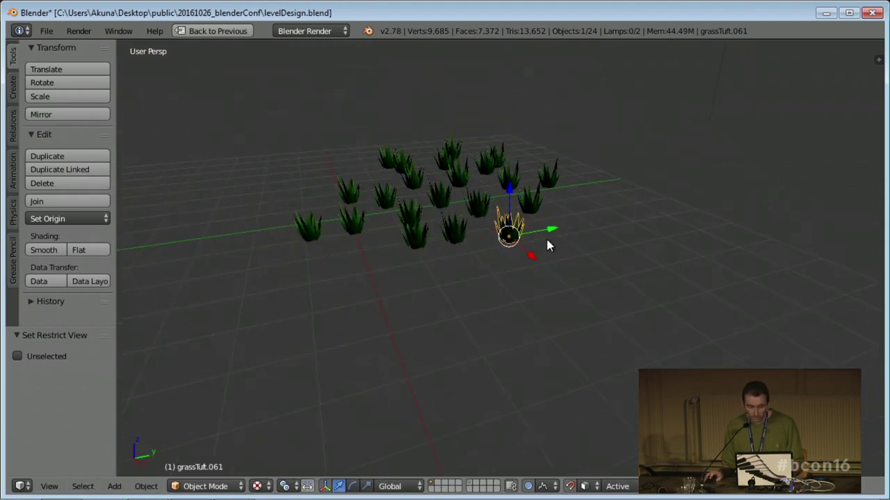
key(s)
click(541, 238)
key(s)
click(550, 237)
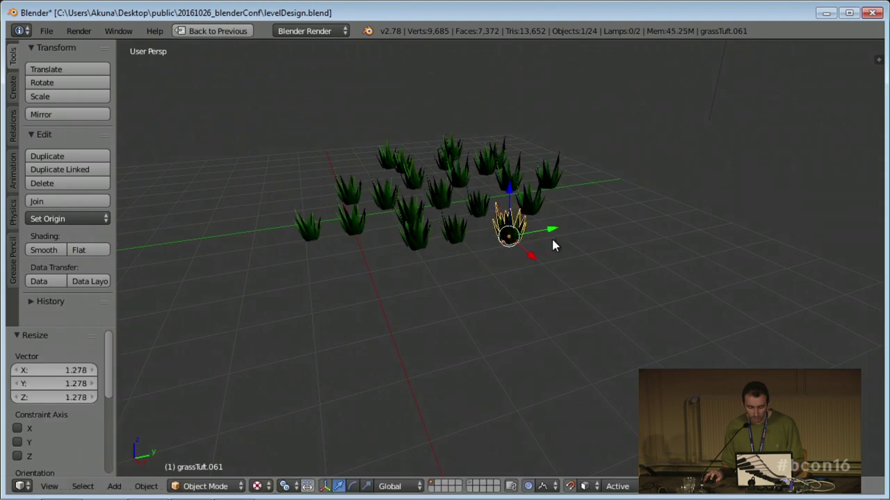
- Cancel a further scale and rescale the tuft to 0.954
scroll(563, 271, down, 3)
scroll(556, 277, down, 2)
key(s)
scroll(530, 280, up, 5)
right_click(529, 280)
scroll(530, 280, up, 3)
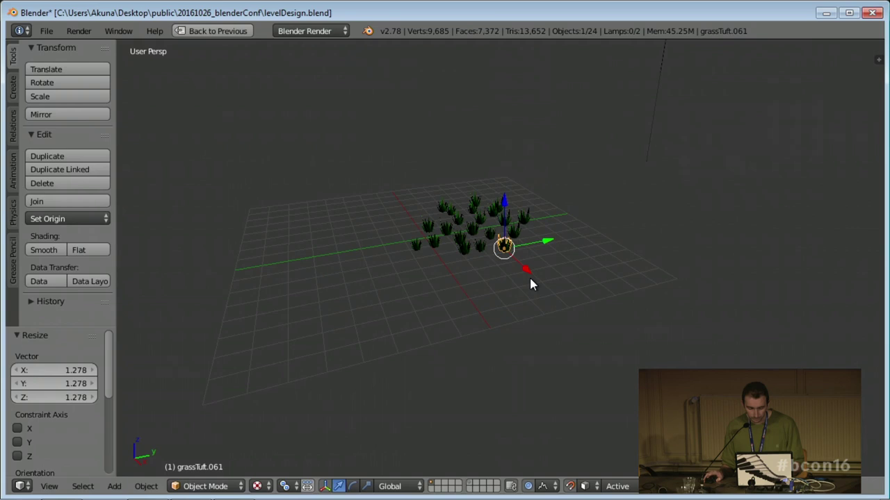
scroll(529, 275, up, 3)
key(s)
click(535, 271)
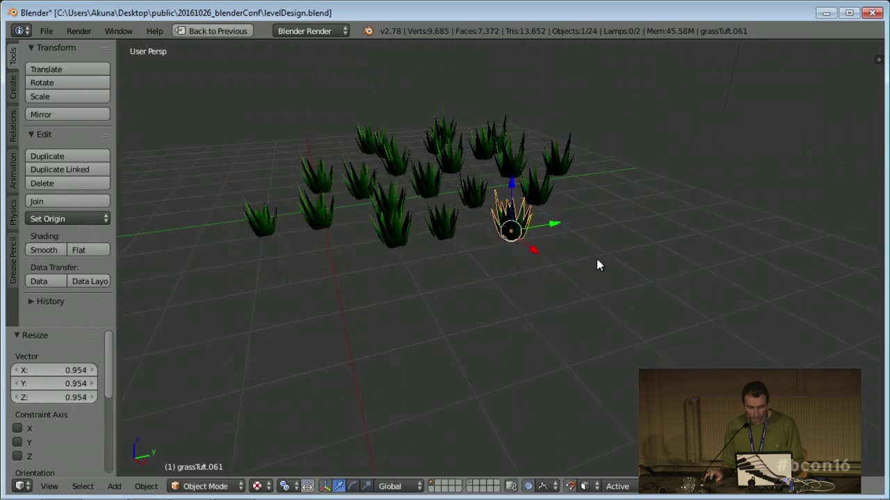
- Rotate the tuft 118.083° around Z and scale it to 1.111
middle_drag(597, 265, 572, 268)
key(r)
key(z)
click(424, 295)
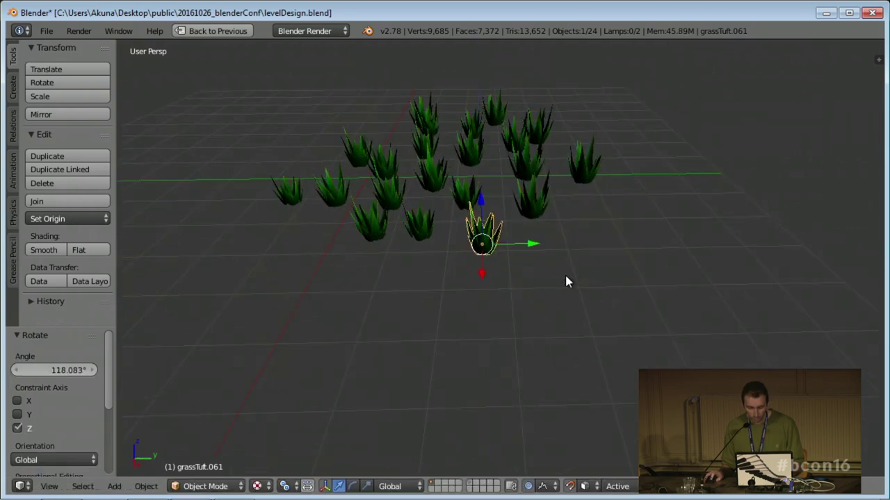
key(s)
click(575, 299)
- Show the terrain layer to check the tufts on the hills, then hide it again
middle_drag(552, 292, 548, 272)
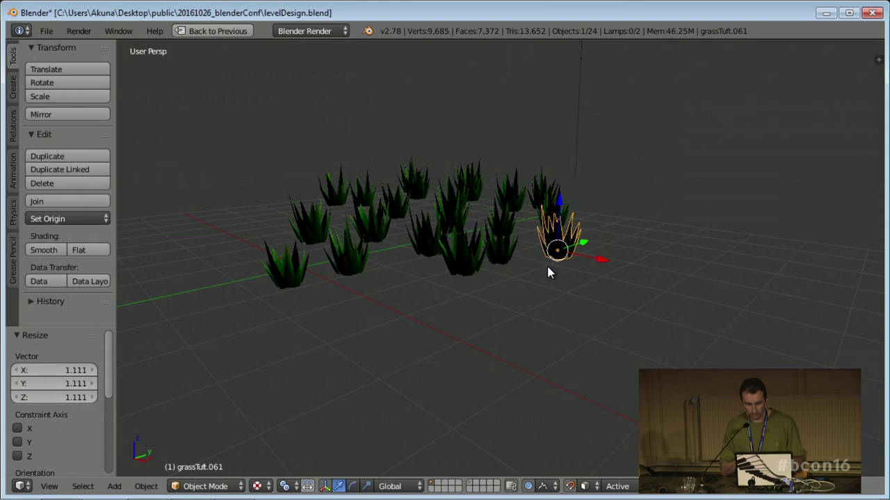
middle_drag(547, 267, 557, 276)
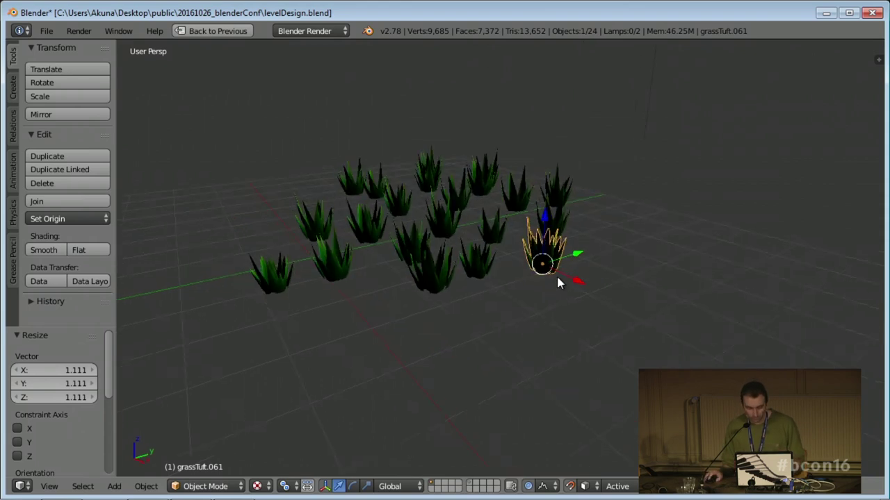
shift+click(470, 486)
middle_drag(528, 348, 518, 426)
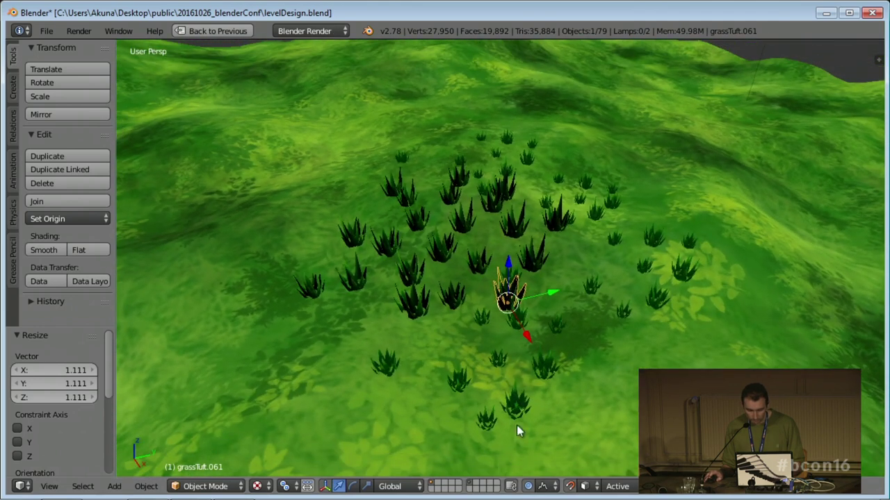
shift+click(470, 487)
middle_drag(496, 457, 540, 301)
- Glance at the Level Design slide, then open aqualums.blend from recent files
key(alt+Tab)
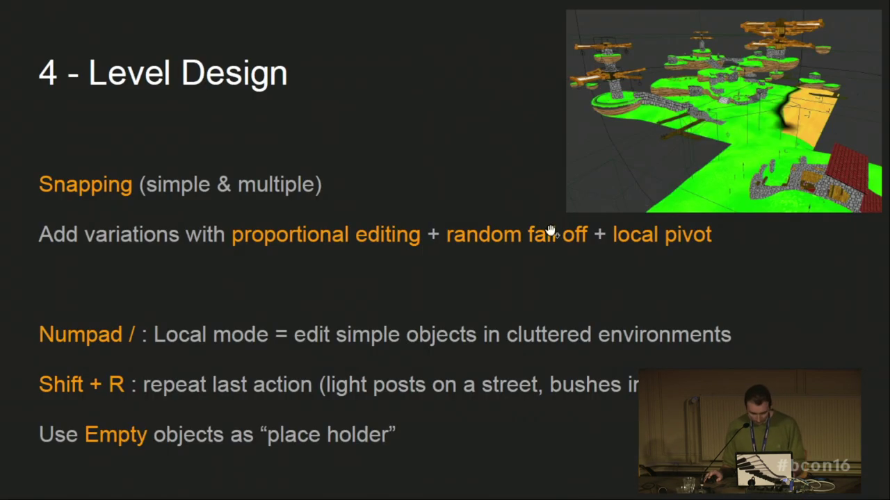
key(alt+Tab)
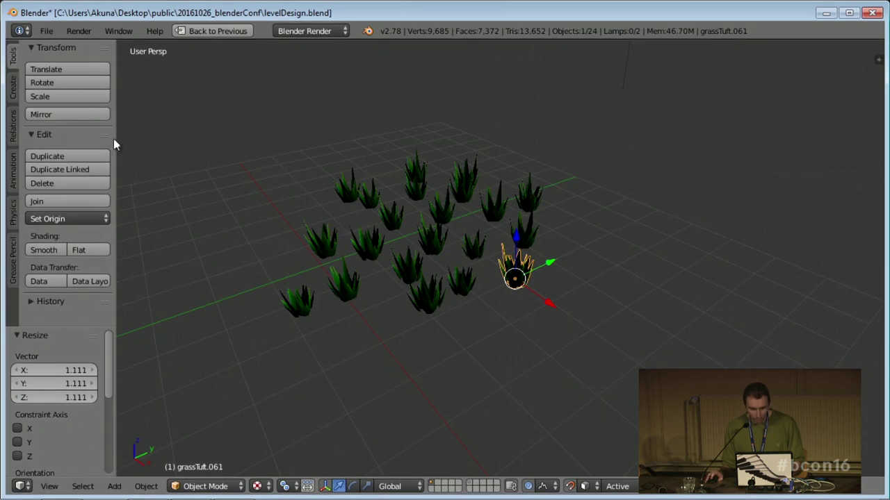
click(46, 32)
mouse_move(96, 80)
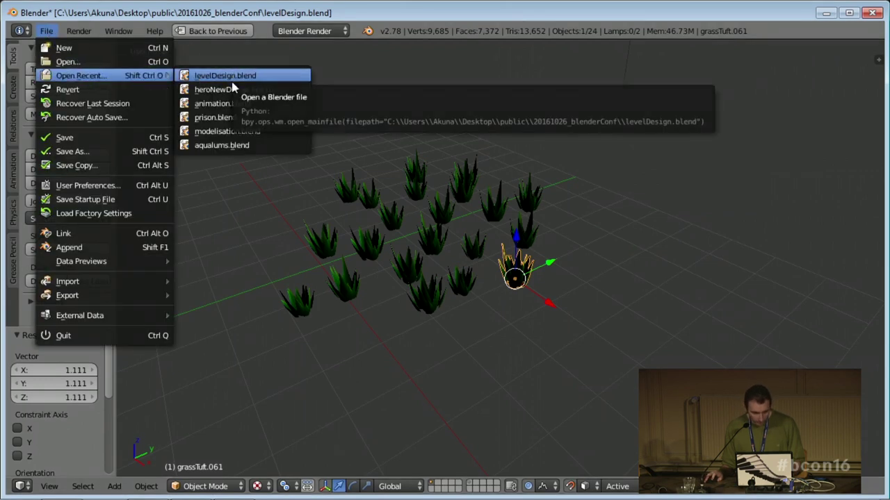
click(234, 146)
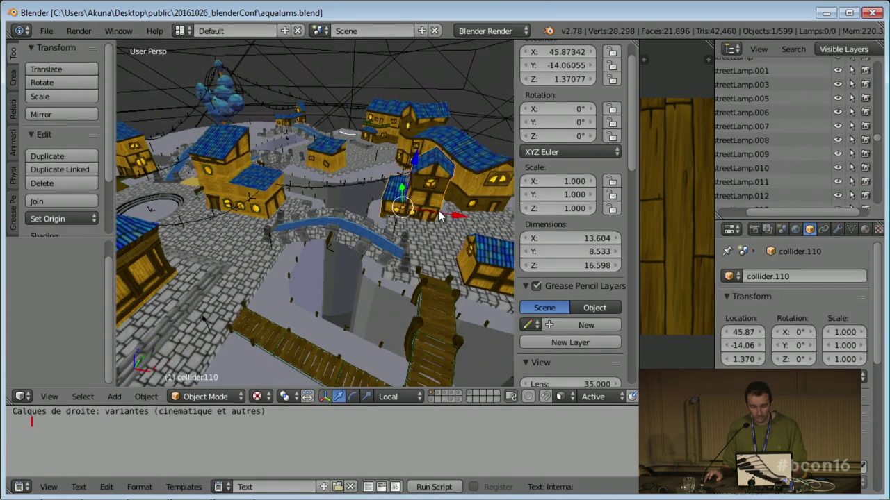
middle_drag(439, 217, 353, 270)
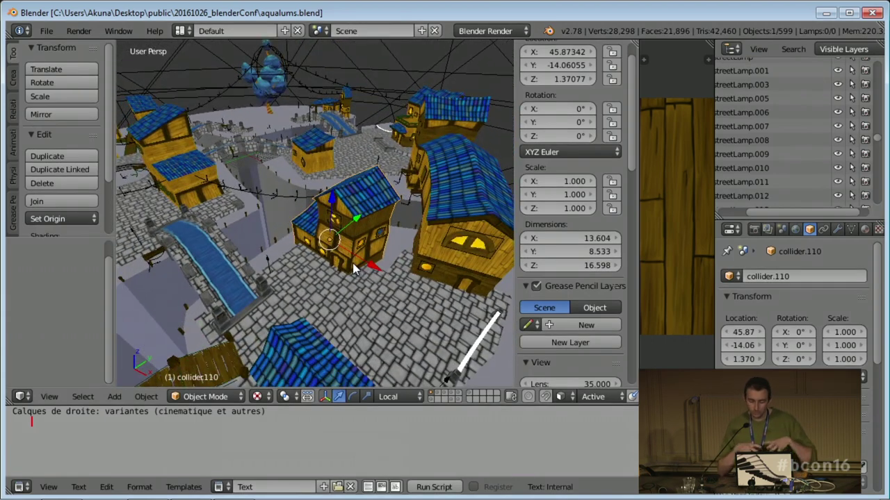
- Maximize the view, zoom in on the house, and select its collider collider.110
key(ctrl+Up)
scroll(369, 240, up, 2)
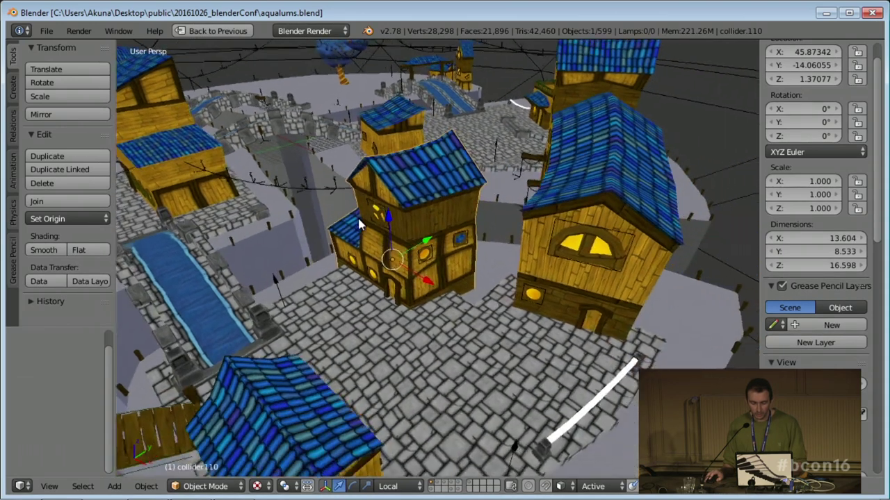
middle_drag(359, 224, 379, 226)
middle_drag(445, 250, 455, 203)
scroll(419, 233, up, 4)
right_click(411, 207)
scroll(431, 208, up, 3)
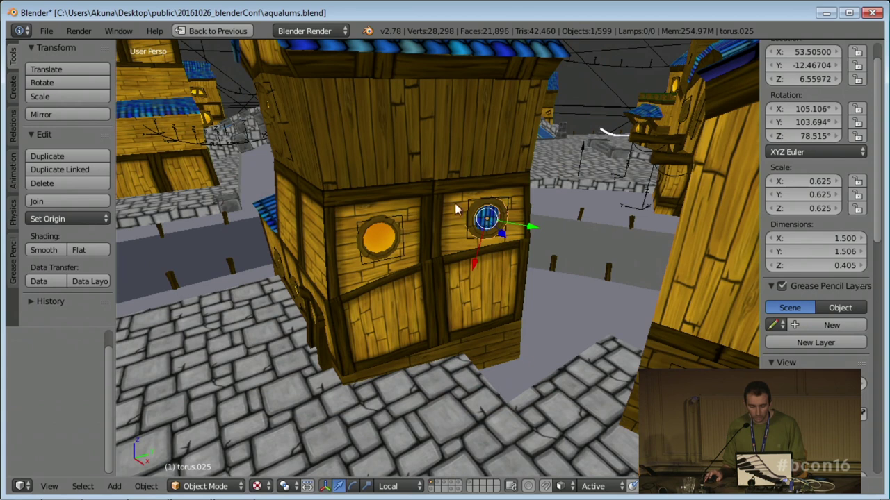
right_click(418, 157)
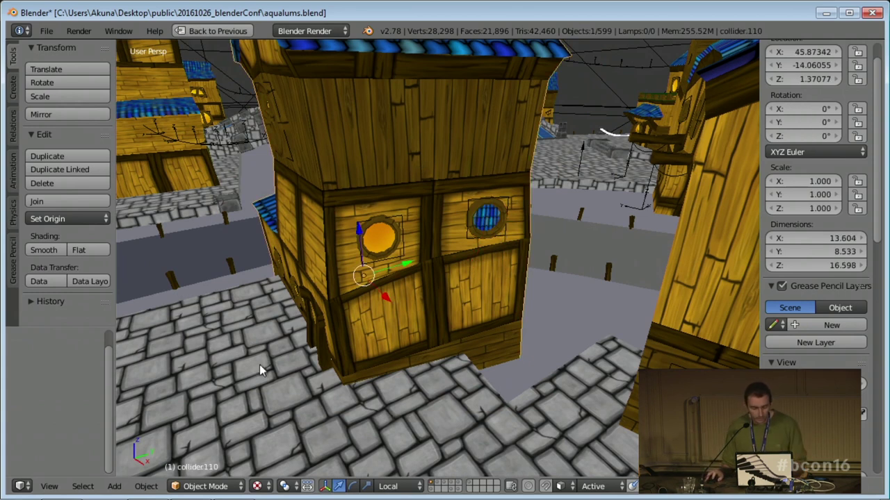
- Isolate collider.110 in local view, orbit around it, then return to global view
click(49, 487)
click(49, 487)
click(49, 486)
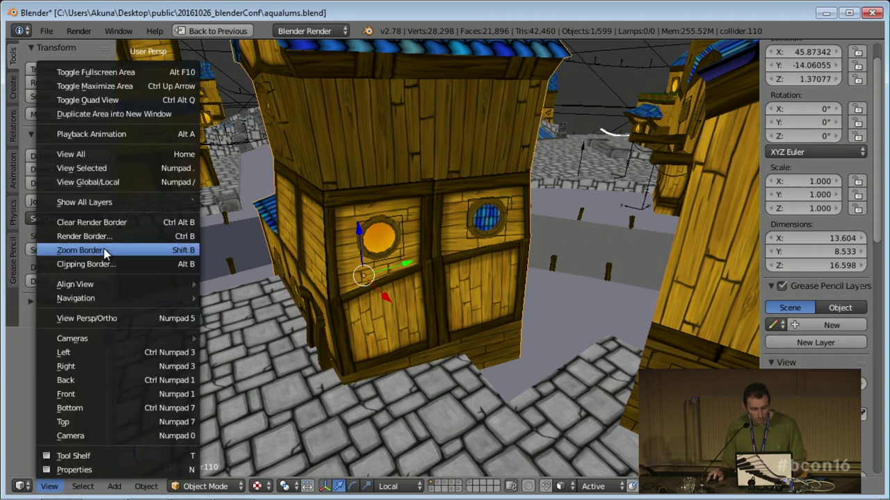
mouse_move(100, 296)
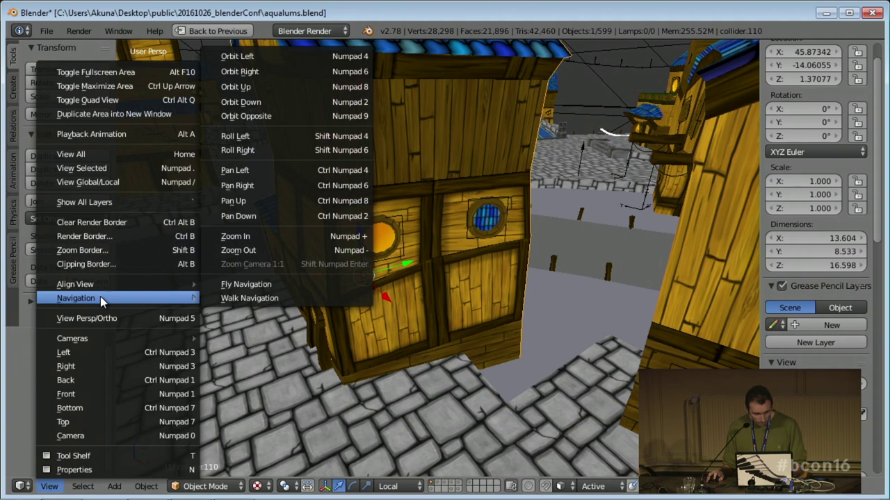
click(88, 181)
scroll(437, 339, down, 4)
middle_drag(437, 338, 313, 403)
click(49, 487)
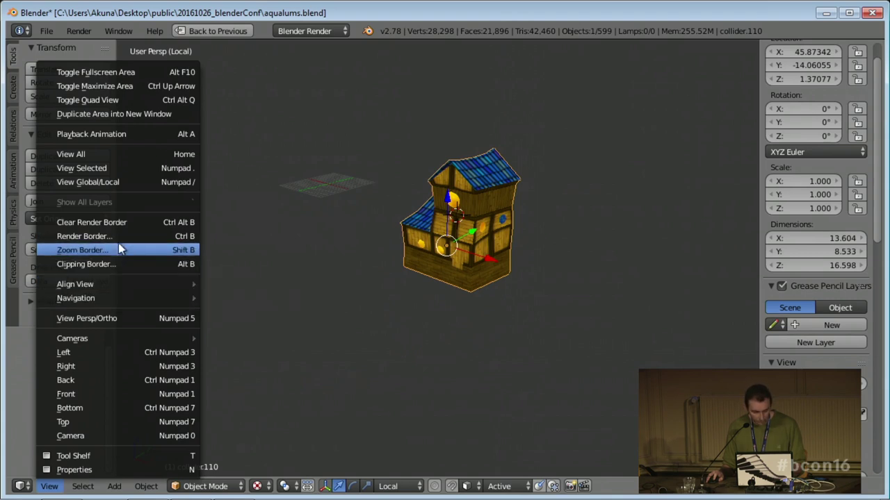
click(88, 182)
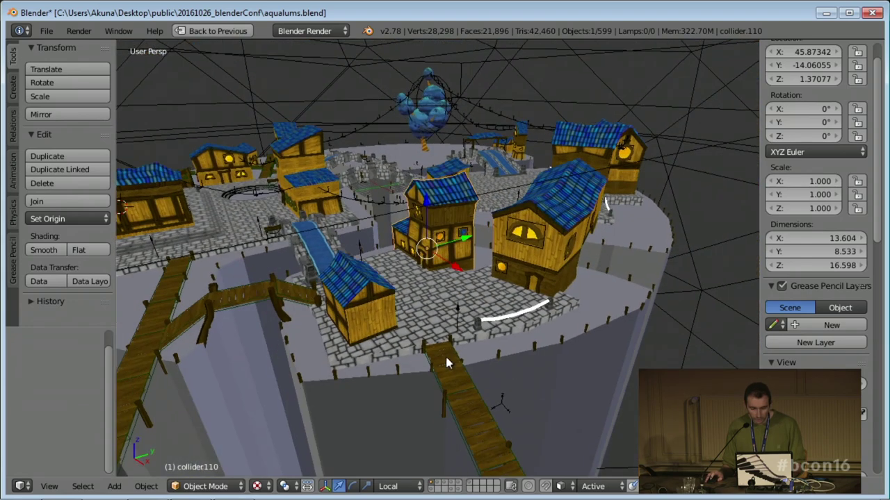
scroll(447, 363, up, 5)
right_click(295, 320)
scroll(350, 322, up, 8)
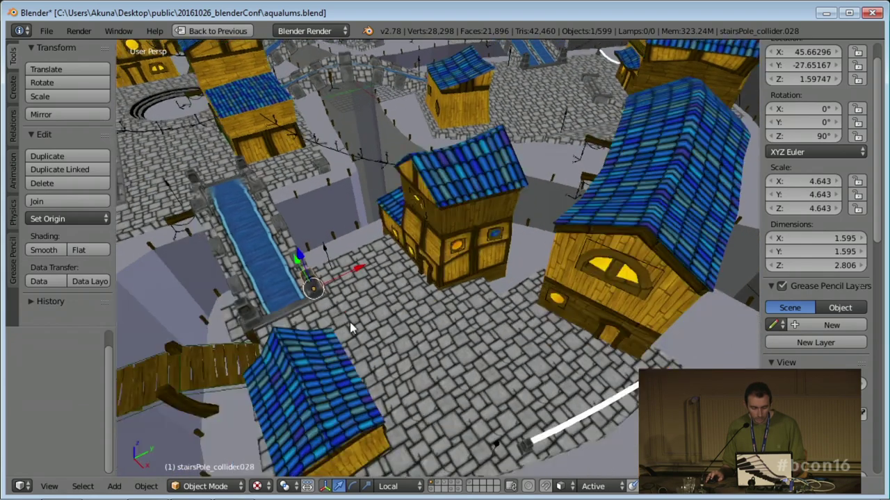
key(alt+Tab)
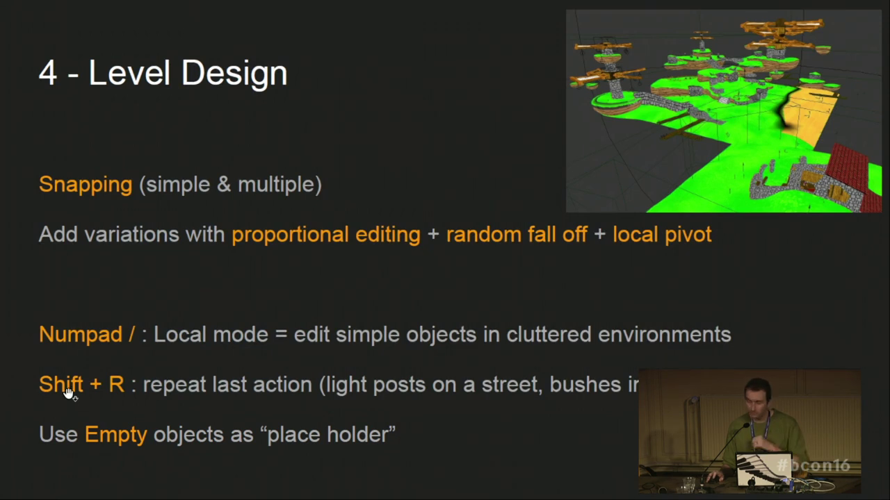
key(alt+Tab)
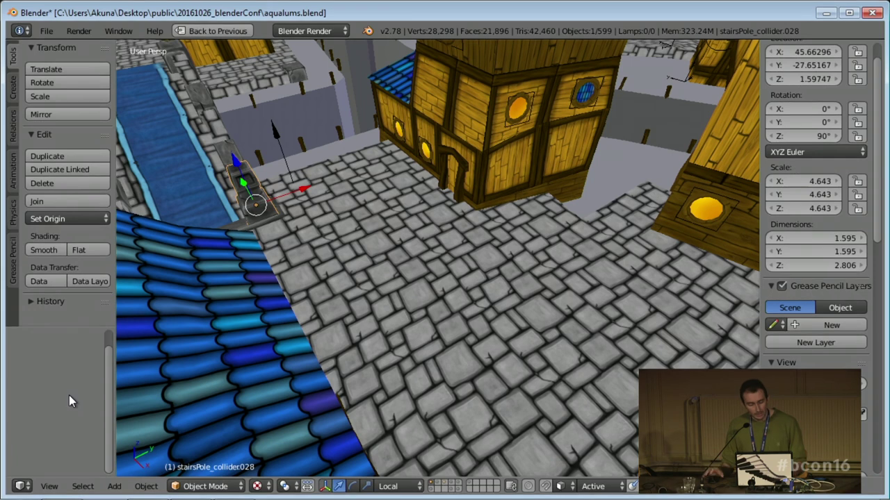
key(shift+d)
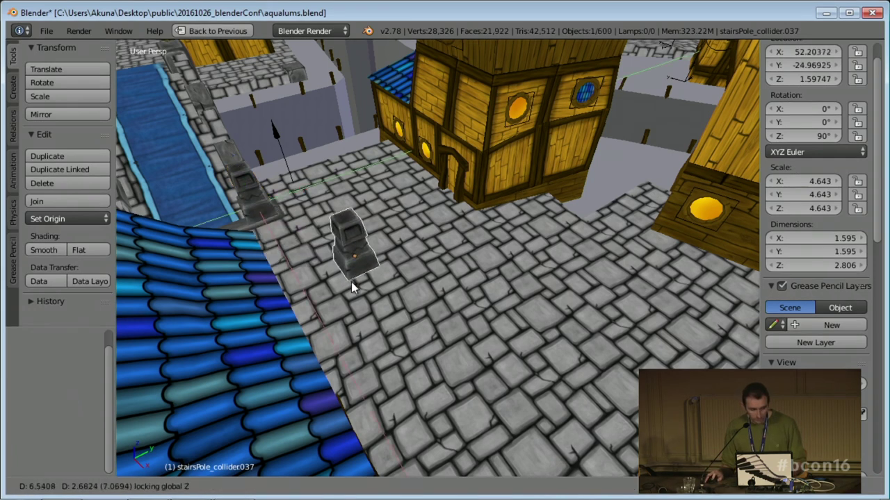
click(351, 284)
key(shift+d)
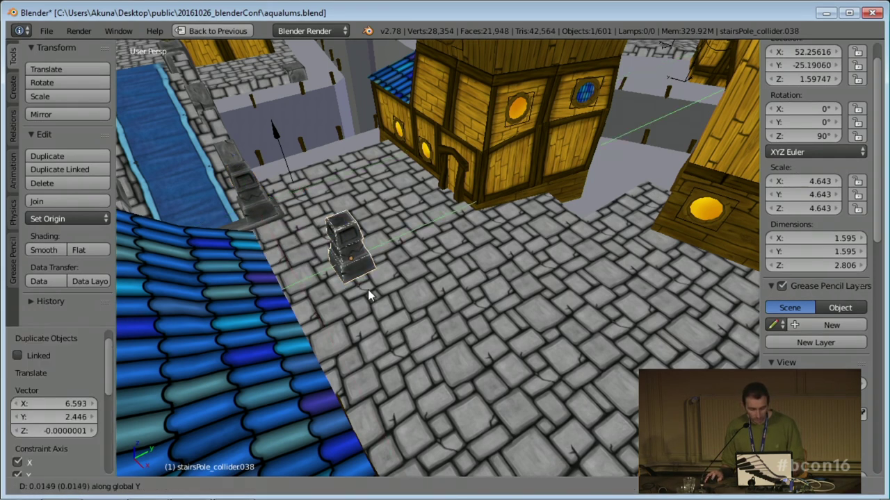
right_click(369, 306)
key(Delete)
right_click(345, 254)
key(shift+d)
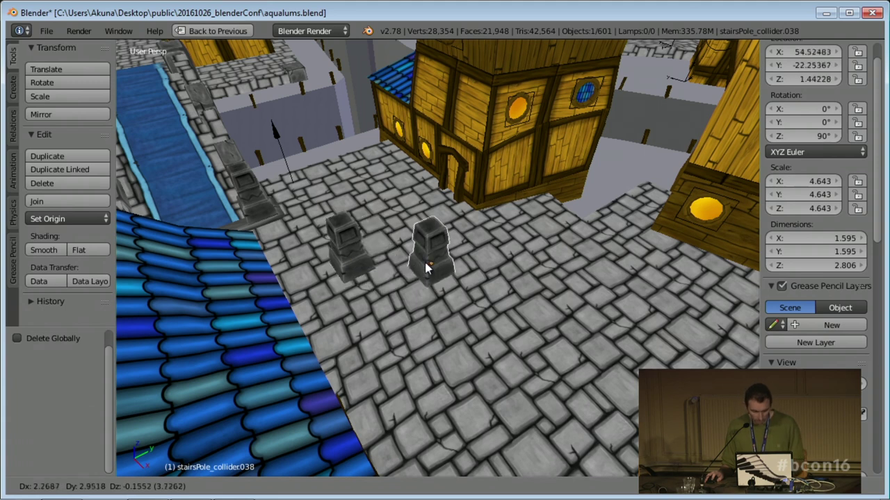
key(shift+z)
click(426, 277)
scroll(473, 340, down, 3)
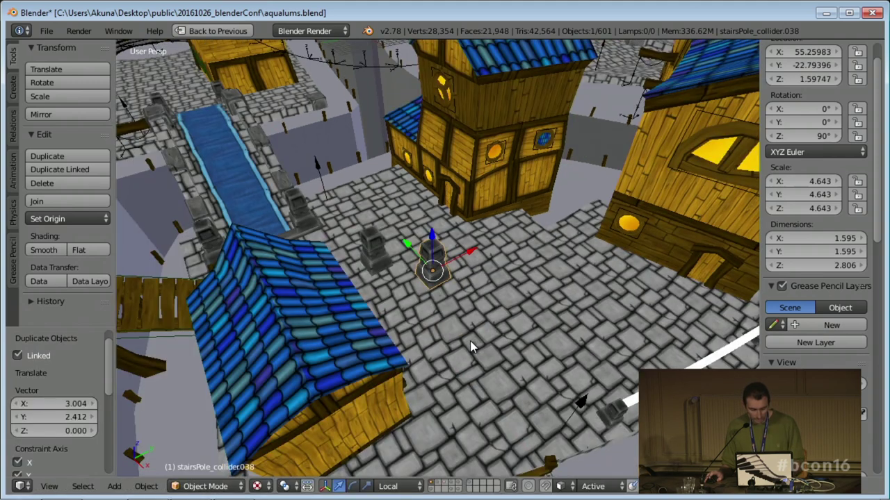
key(shift+r)
key(shift+r)
key(shift+r)
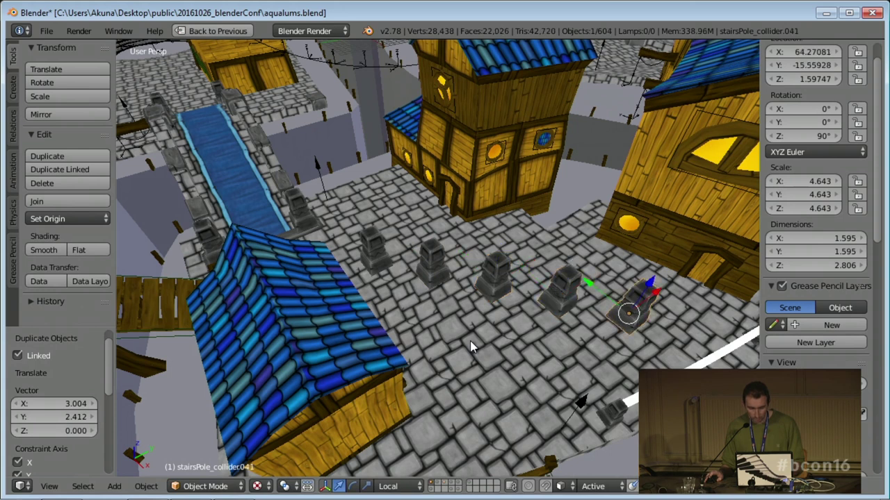
scroll(543, 374, up, 1)
shift+click(532, 316)
shift+click(459, 290)
shift+click(405, 271)
shift+click(349, 251)
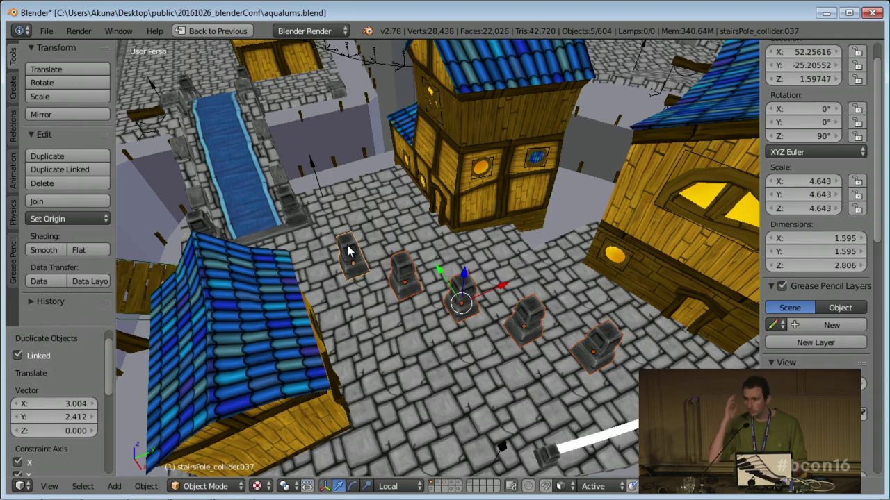
middle_drag(348, 247, 466, 304)
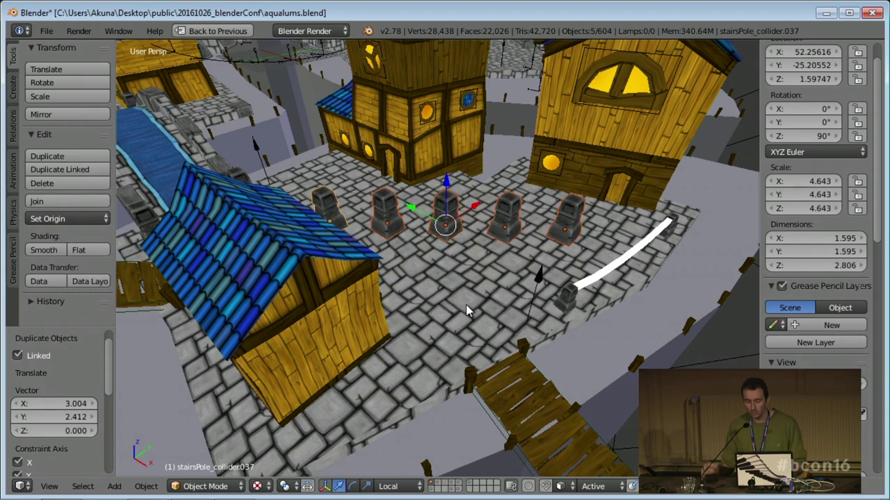
middle_drag(447, 274, 513, 289)
key(x)
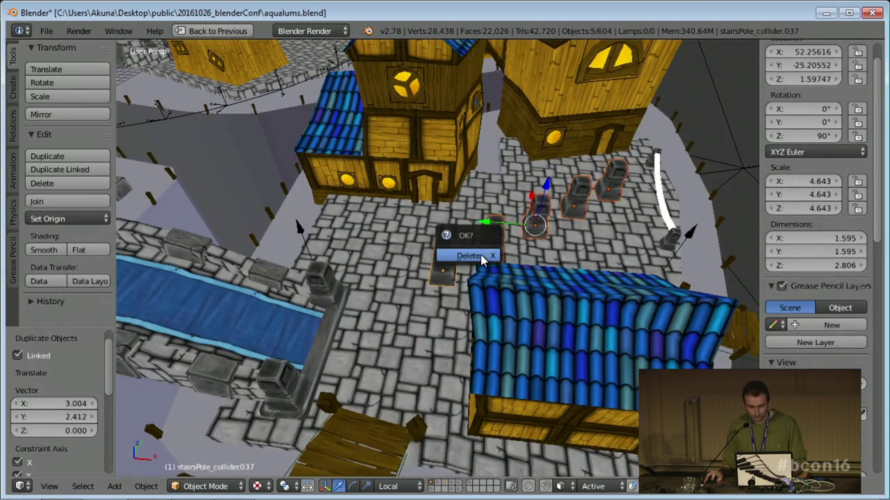
click(482, 257)
middle_drag(433, 264, 492, 268)
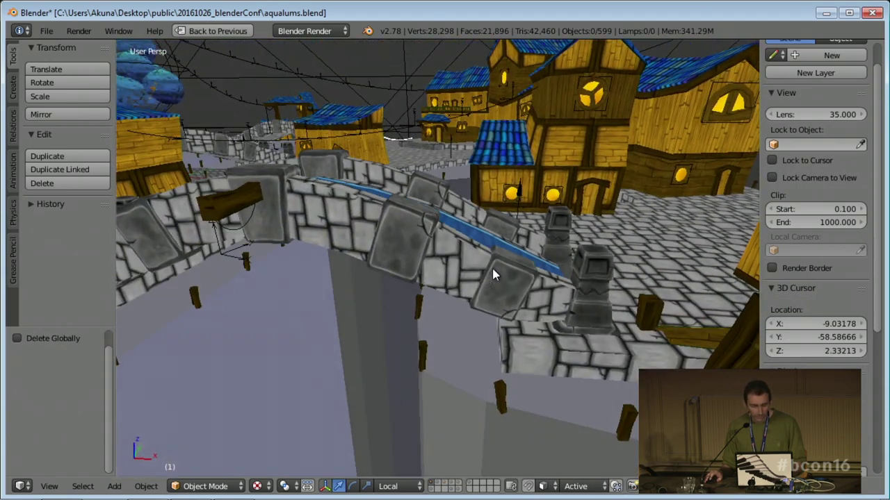
mouse_move(436, 218)
middle_down()
mouse_move(495, 286)
mouse_move(467, 276)
mouse_move(435, 235)
middle_up()
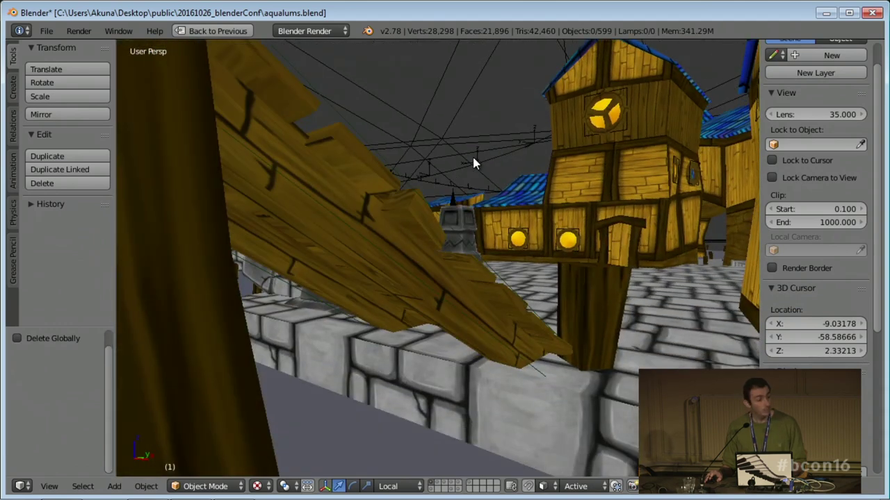
key(alt+Tab)
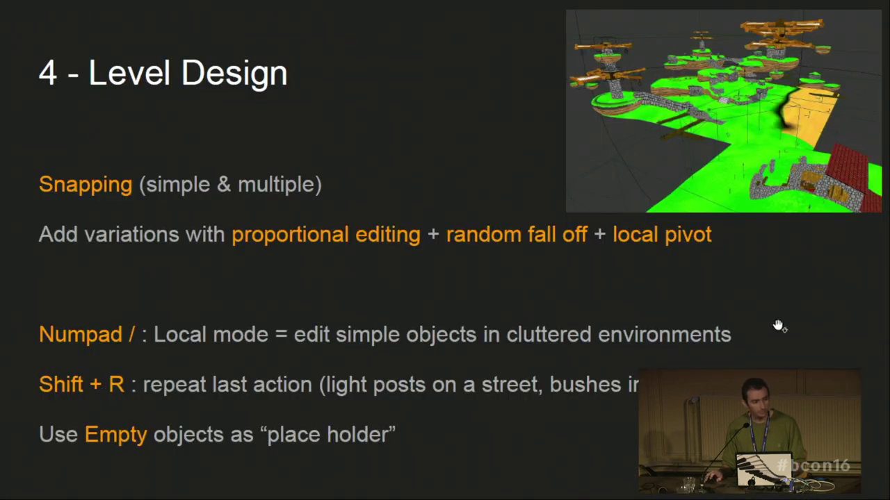
key(alt+Tab)
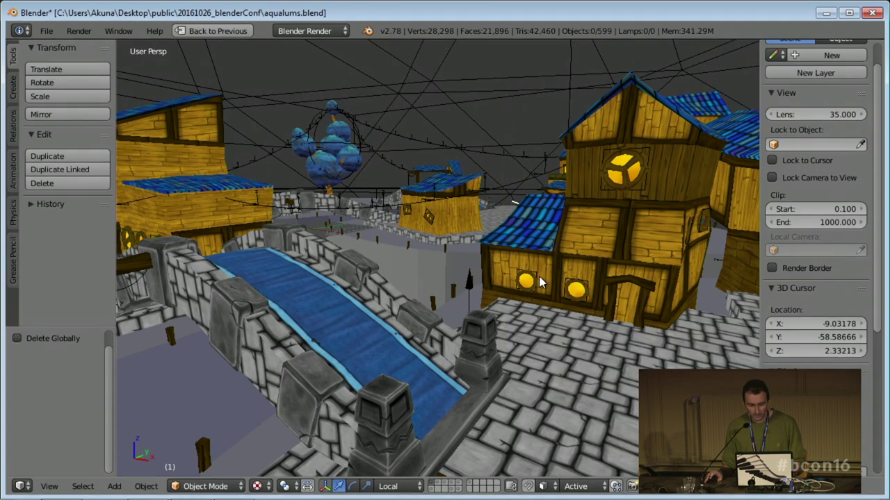
right_click(507, 160)
middle_drag(507, 160, 520, 313)
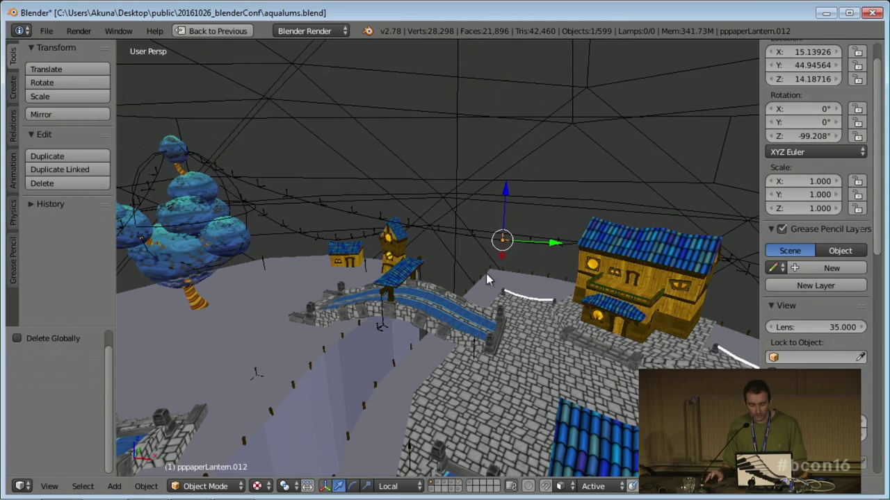
middle_drag(486, 273, 494, 287)
middle_drag(415, 279, 262, 207)
middle_drag(587, 146, 315, 97)
middle_drag(414, 283, 400, 259)
right_click(370, 194)
scroll(401, 260, up, 3)
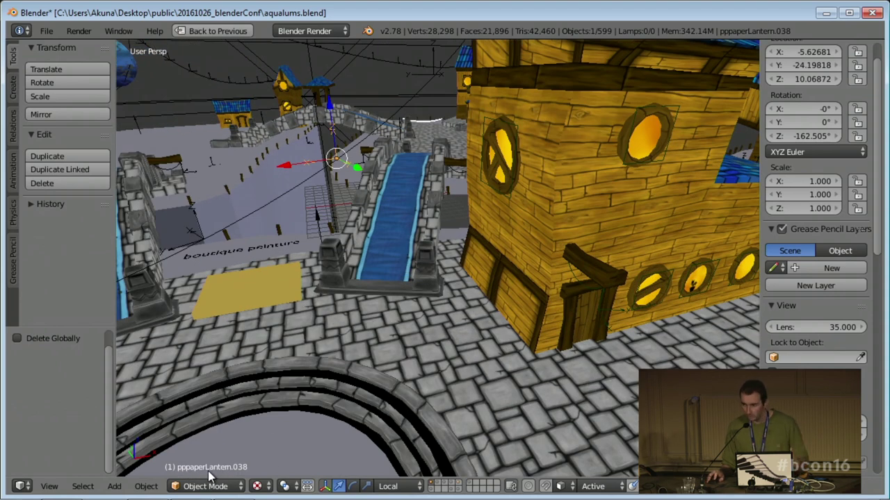
middle_drag(261, 392, 270, 388)
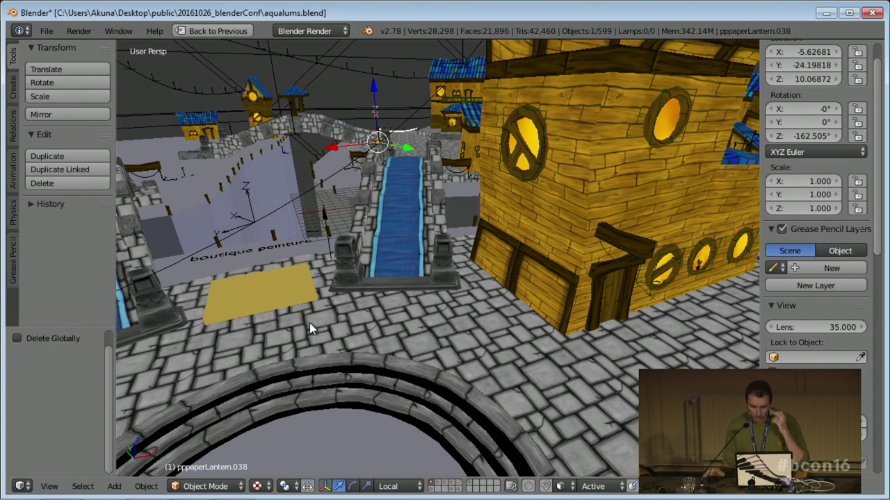
scroll(310, 322, down, 3)
middle_drag(309, 322, 449, 275)
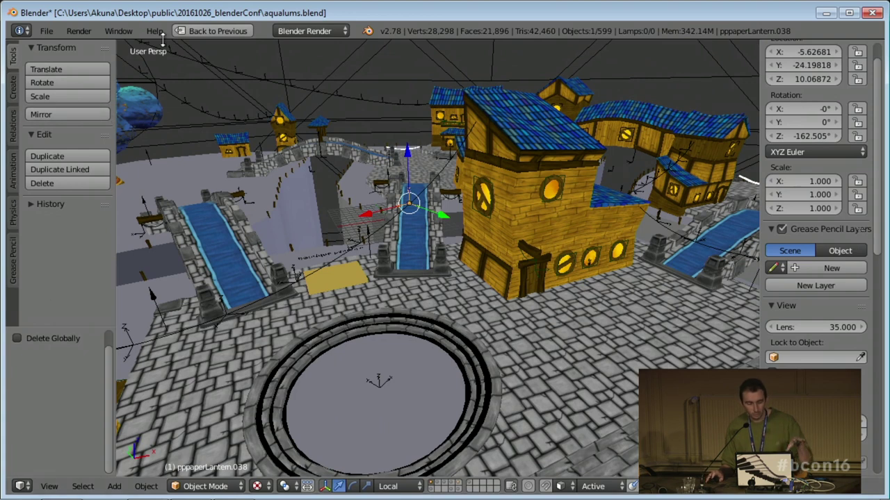
middle_drag(513, 306, 586, 314)
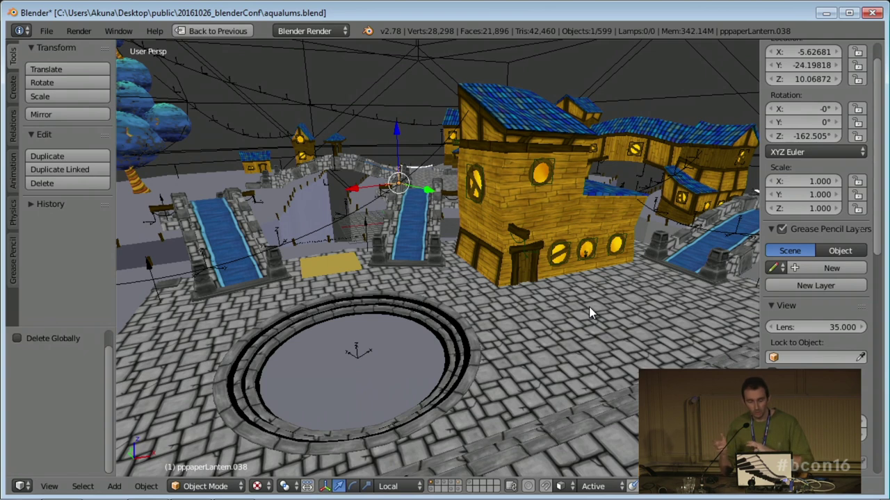
middle_drag(461, 249, 456, 244)
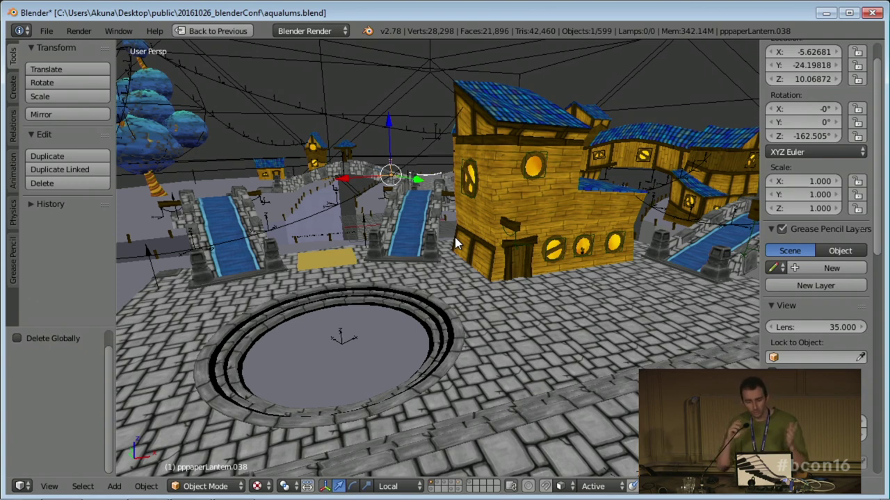
- Step through the Blender-versus-game comparison to the 'Thank you very much !' slide
key(alt+Tab)
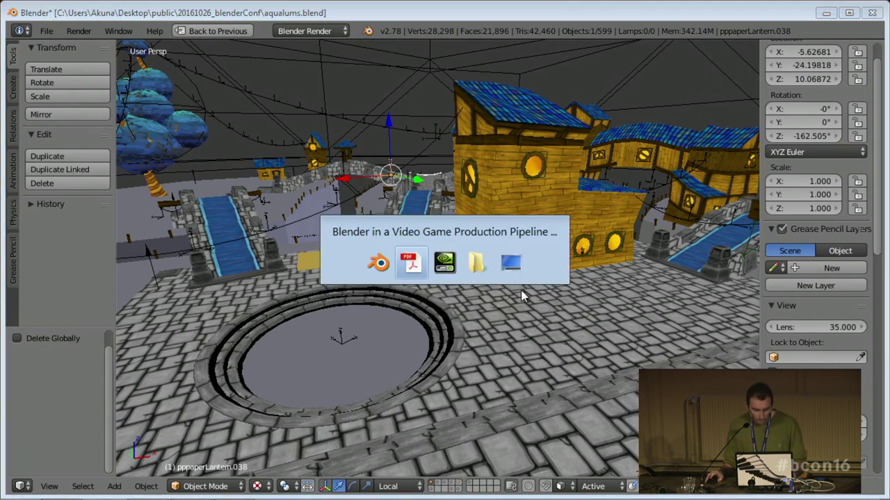
key(Right)
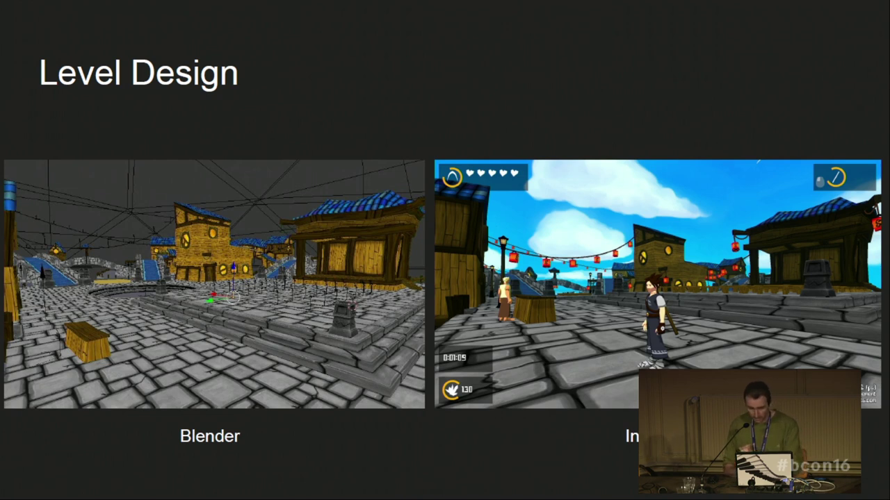
key(Right)
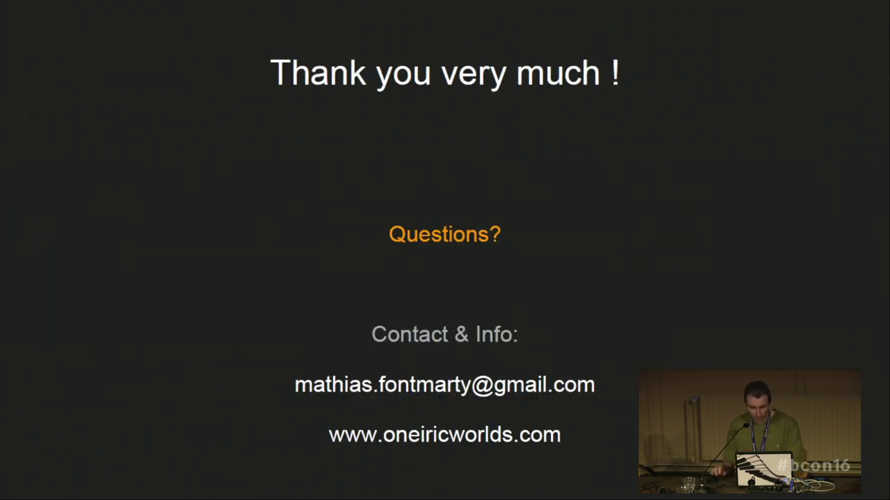